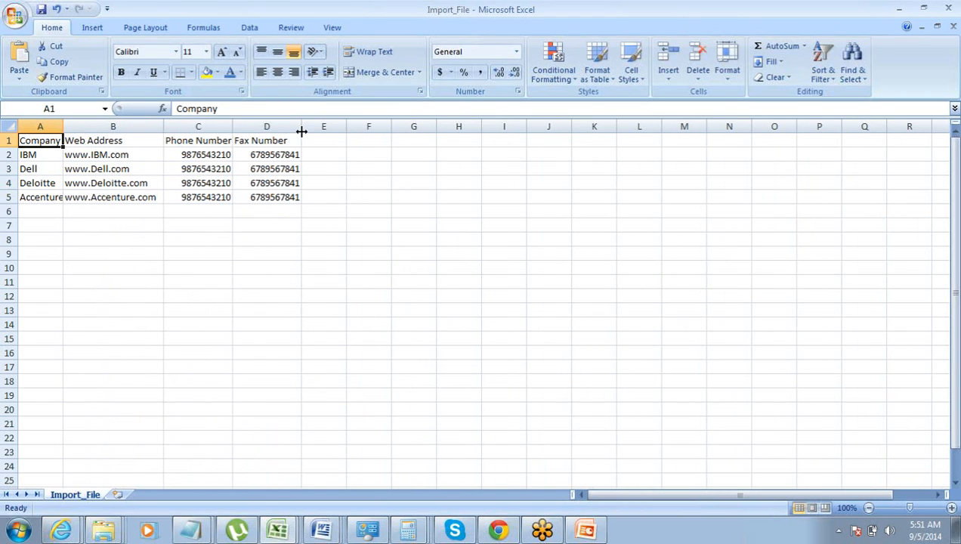
- Widen the Fax Number and Company columns so that their contents fit
left_click_drag(300, 131, 309, 130)
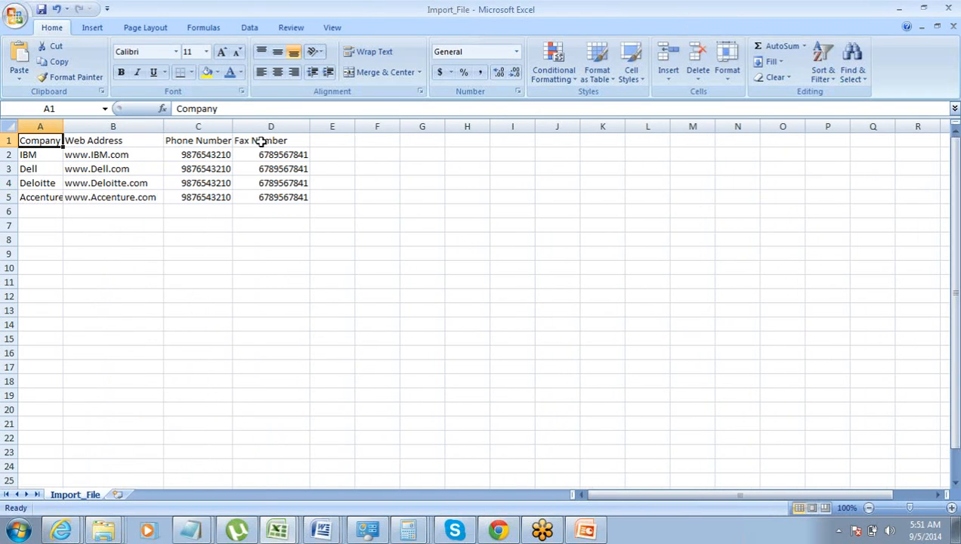
left_click_drag(63, 127, 128, 138)
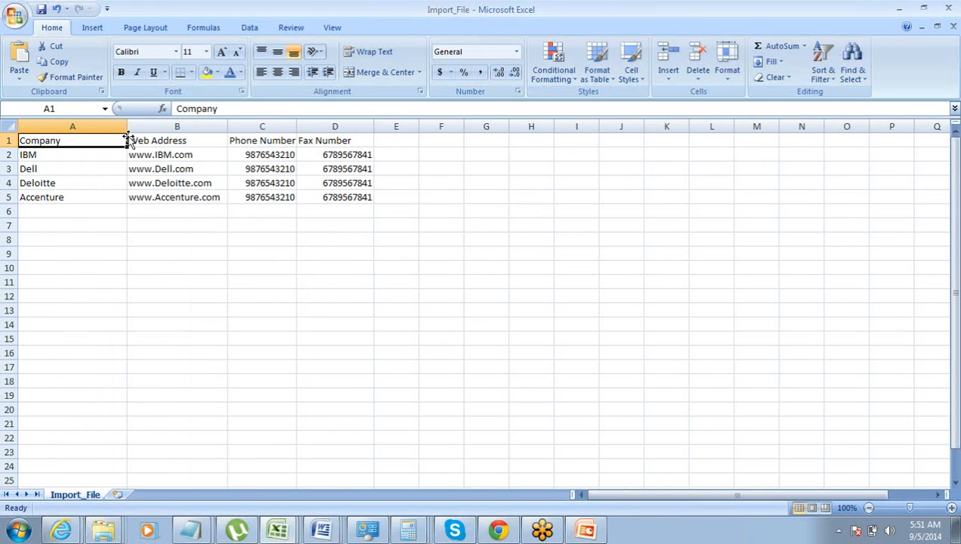
key("ctrl+shift+Down")
key("Up")
- Check the save format CSV (Comma delimited) for Import_File and leave the save dialog without saving
left_click(11, 23)
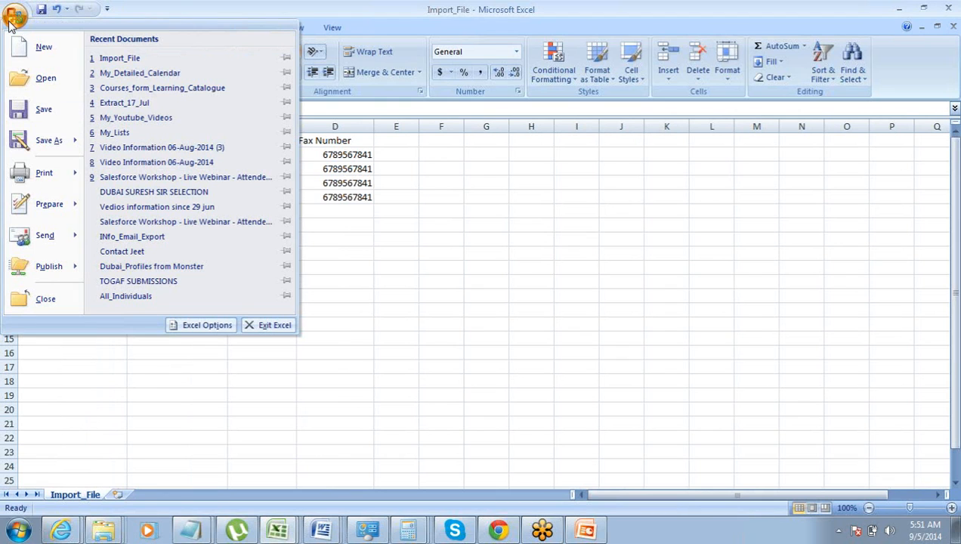
left_click(39, 142)
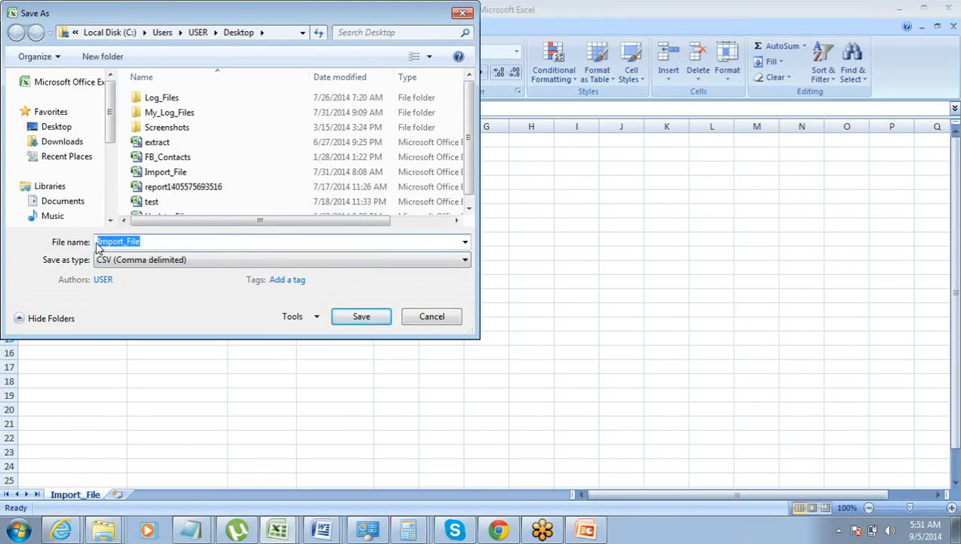
left_click(144, 264)
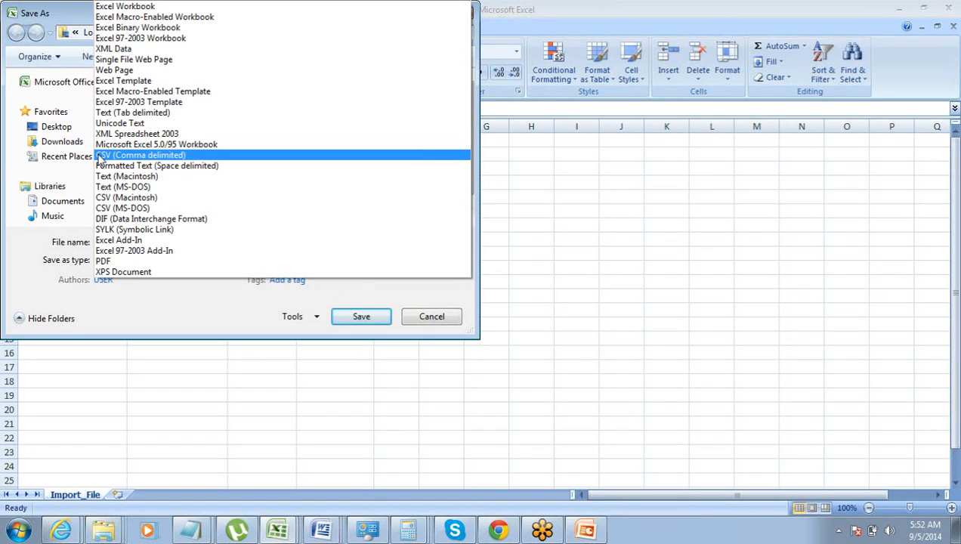
left_click(181, 155)
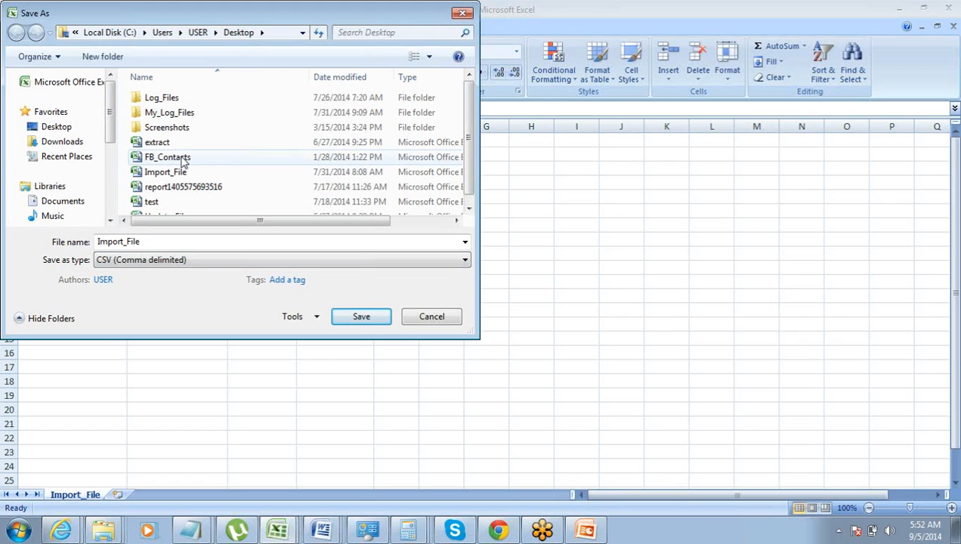
left_click(416, 316)
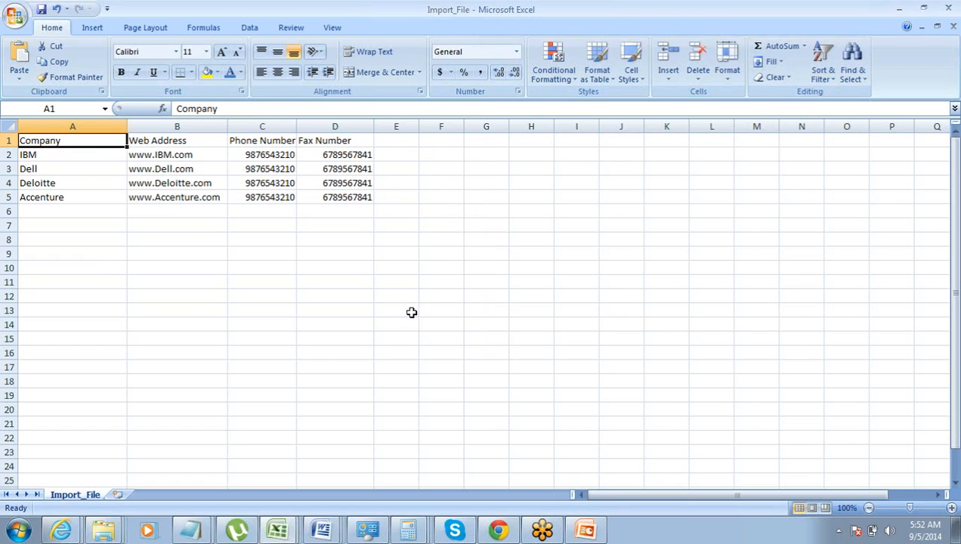
- Close the Import_File workbook, saving its changes and keeping the CSV format
left_click(383, 272)
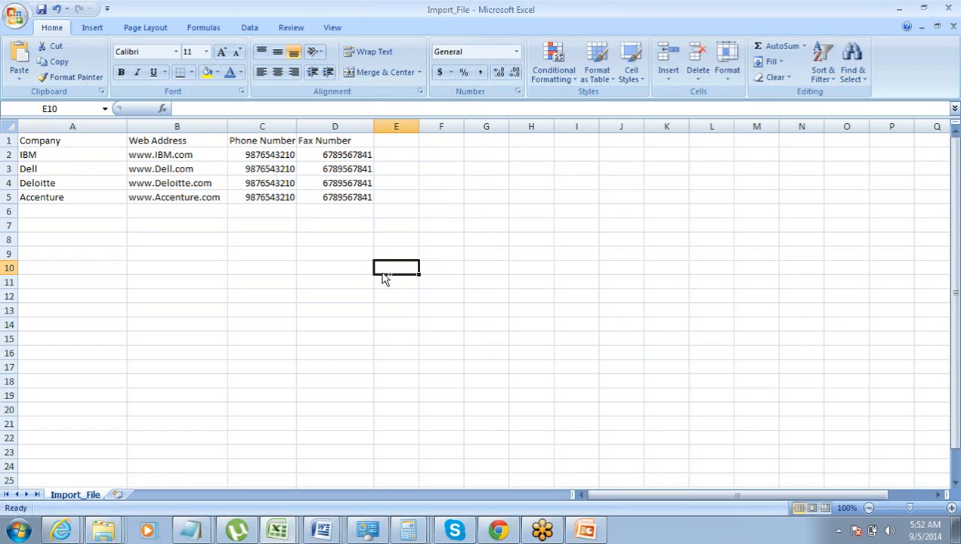
key("ctrl+w")
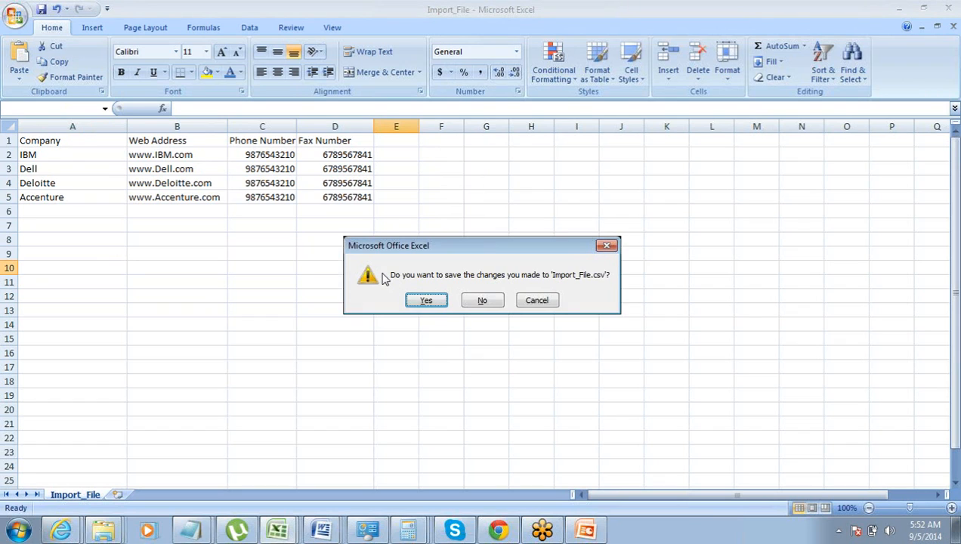
left_click(427, 301)
left_click(427, 310)
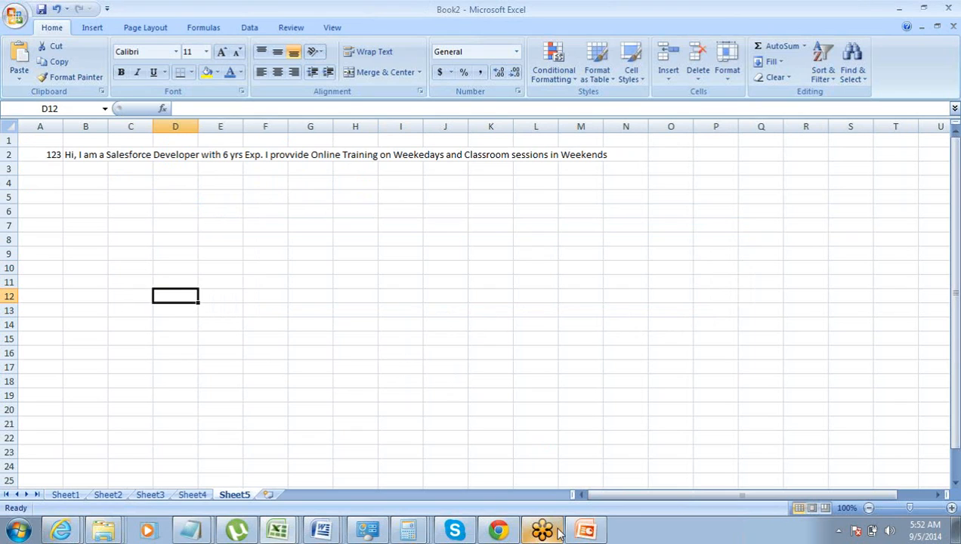
- View the Importing Data slide in PowerPoint and switch to the Salesforce page in Chrome
left_click(586, 531)
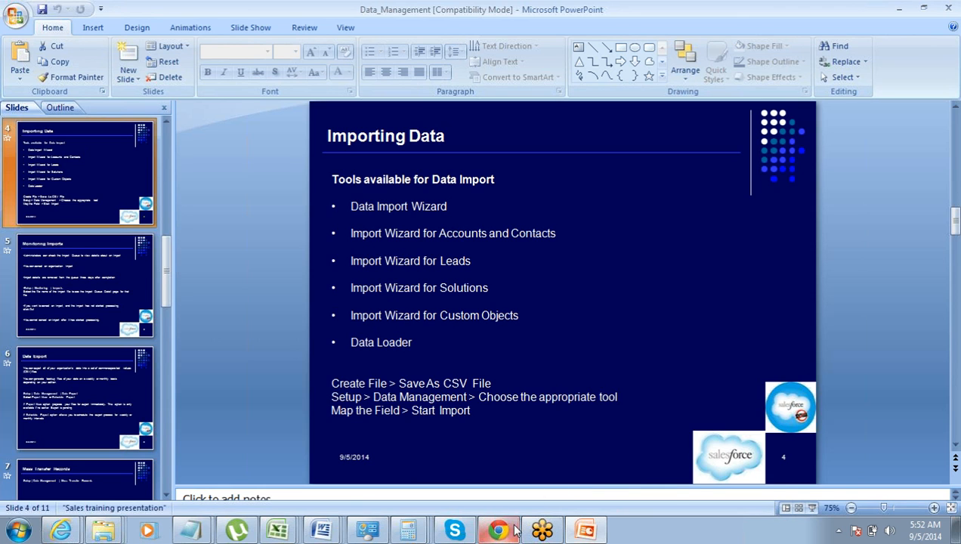
mouse_move(507, 526)
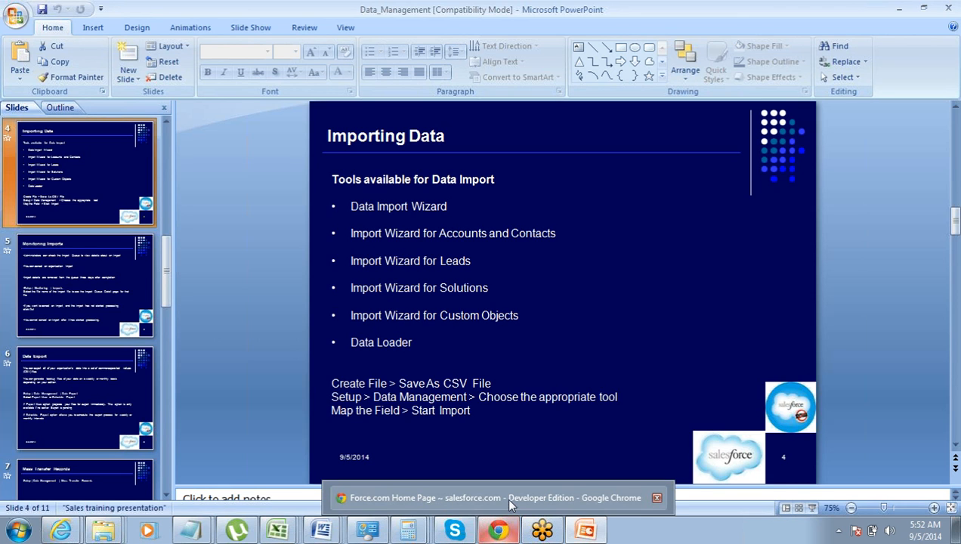
left_click(510, 505)
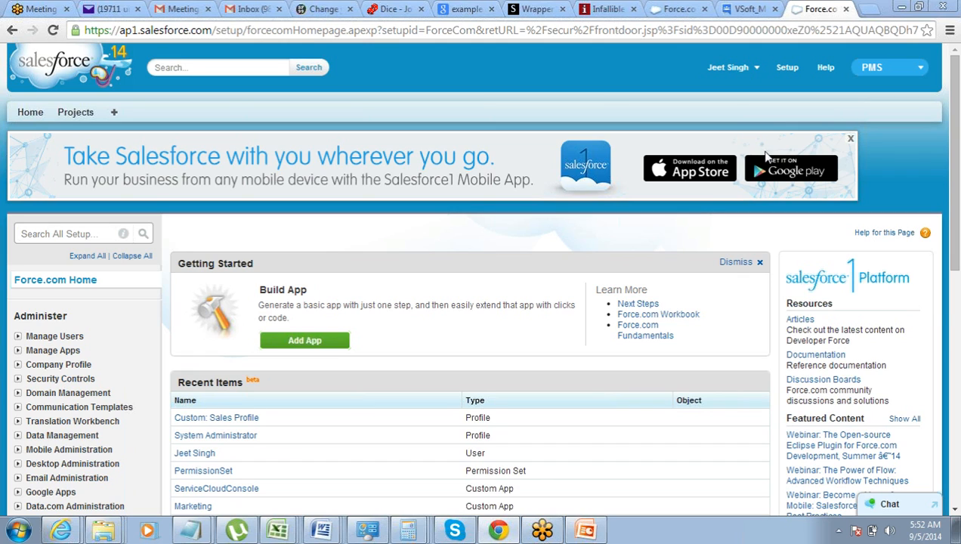
- Open the Import Accounts/Contacts page under Data Management in the Salesforce setup
left_click(785, 67)
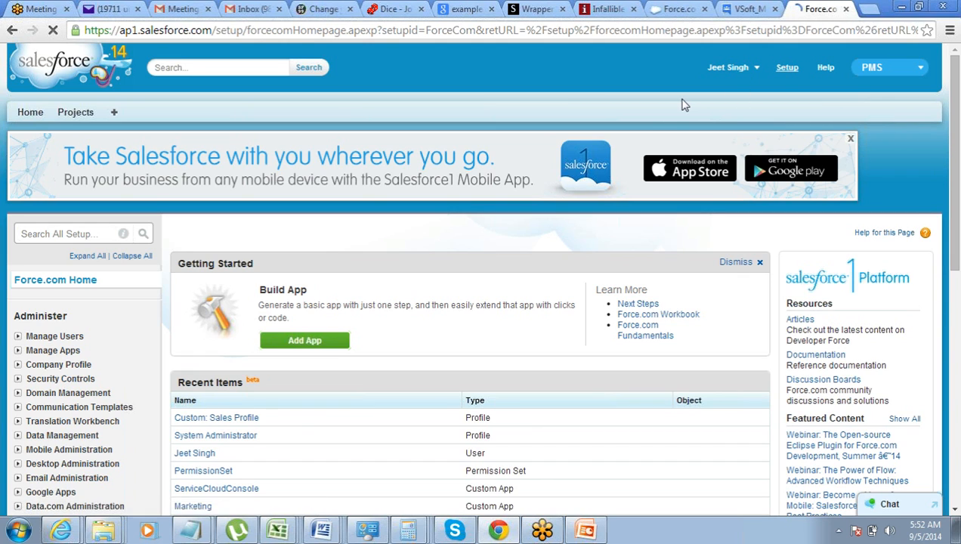
scroll(438, 144, "down", 3)
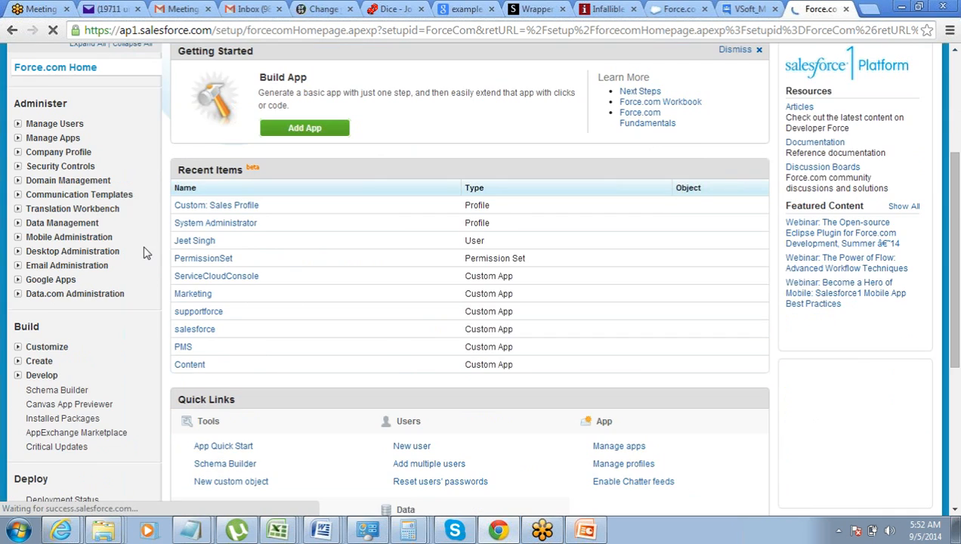
scroll(147, 251, "down", 2)
scroll(124, 255, "up", 2)
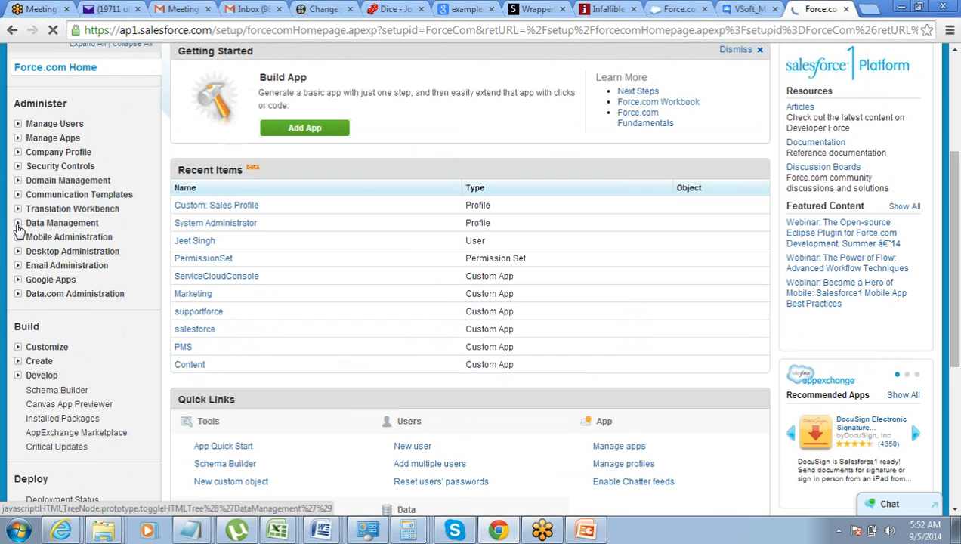
left_click(18, 224)
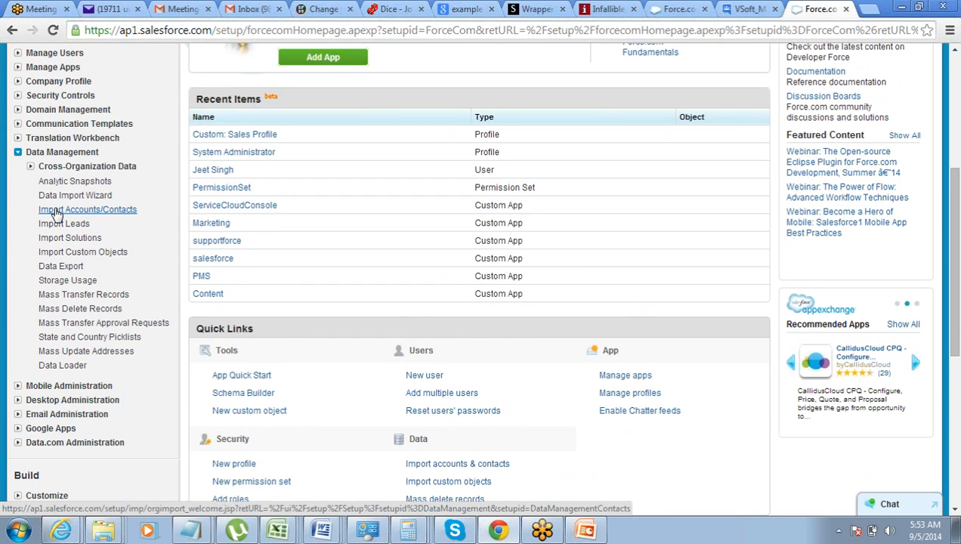
left_click(57, 210)
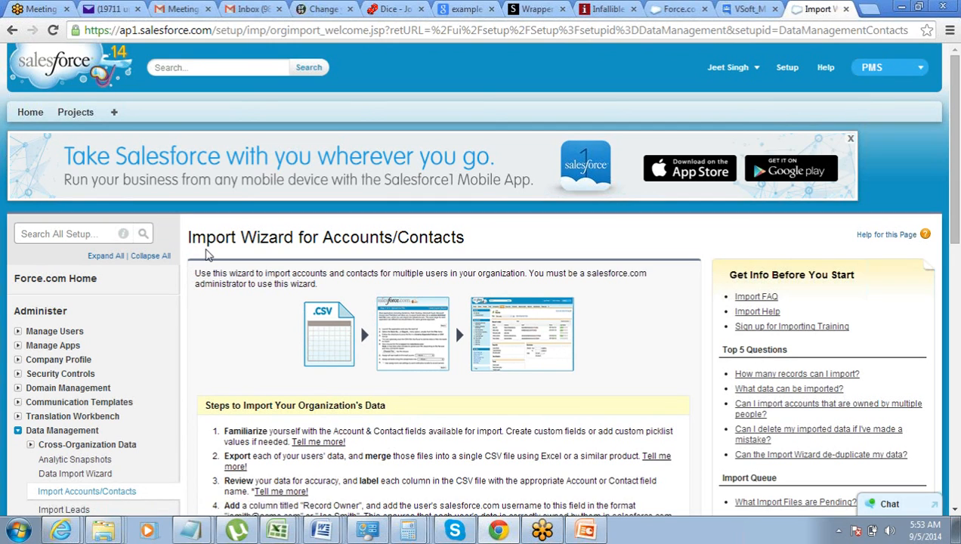
- Start the Import Wizard for accounts and contacts and advance to the file upload step
scroll(209, 254, "down", 2)
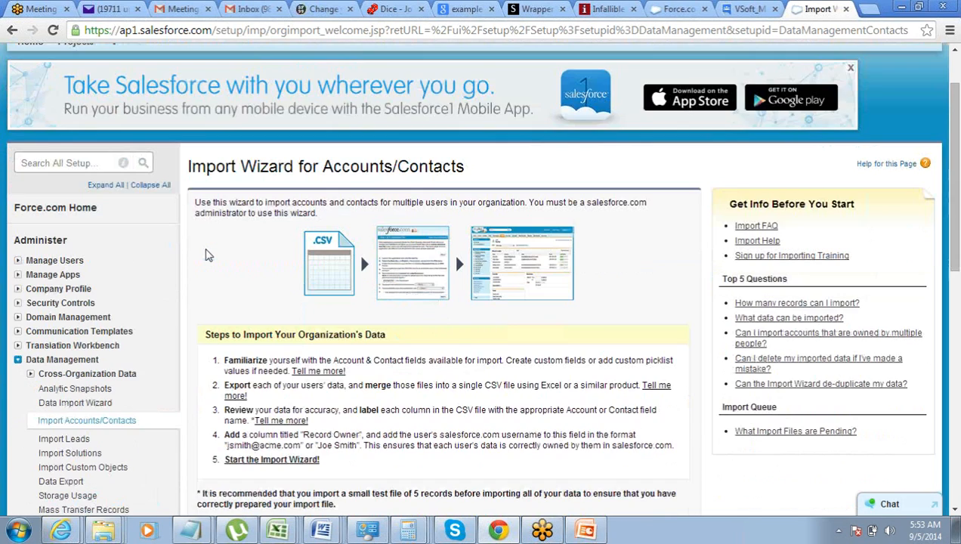
scroll(209, 255, "down", 1)
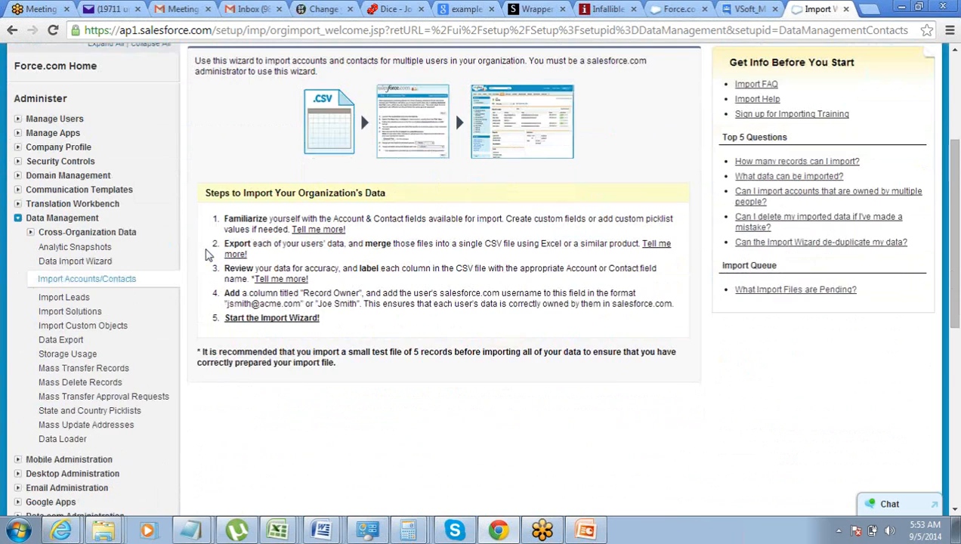
left_click(254, 321)
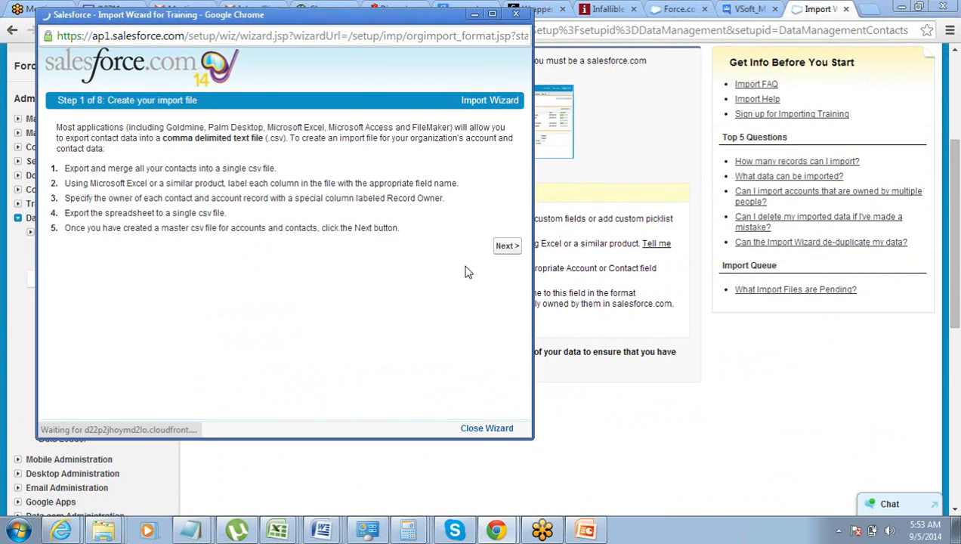
left_click(502, 249)
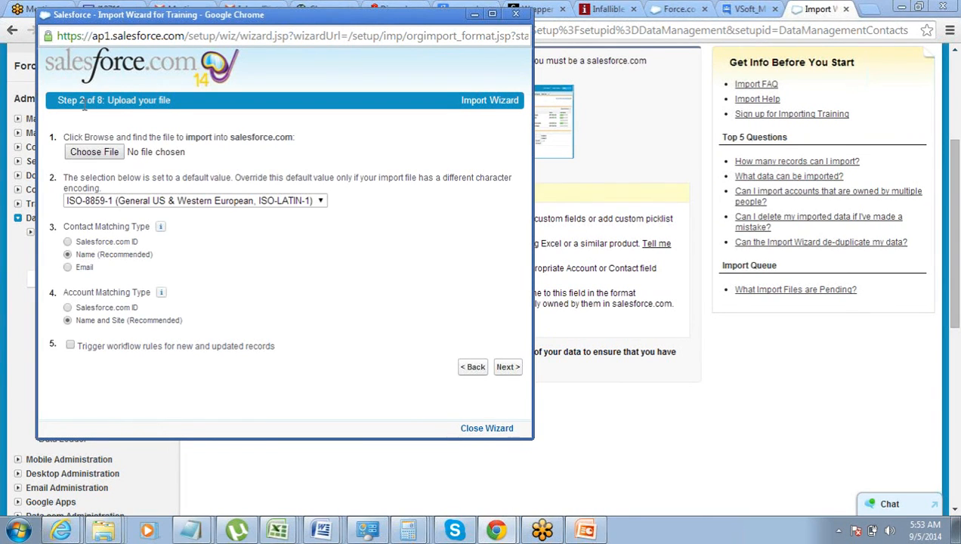
- Choose Import_File.csv from the Desktop as the file to import
left_click(96, 153)
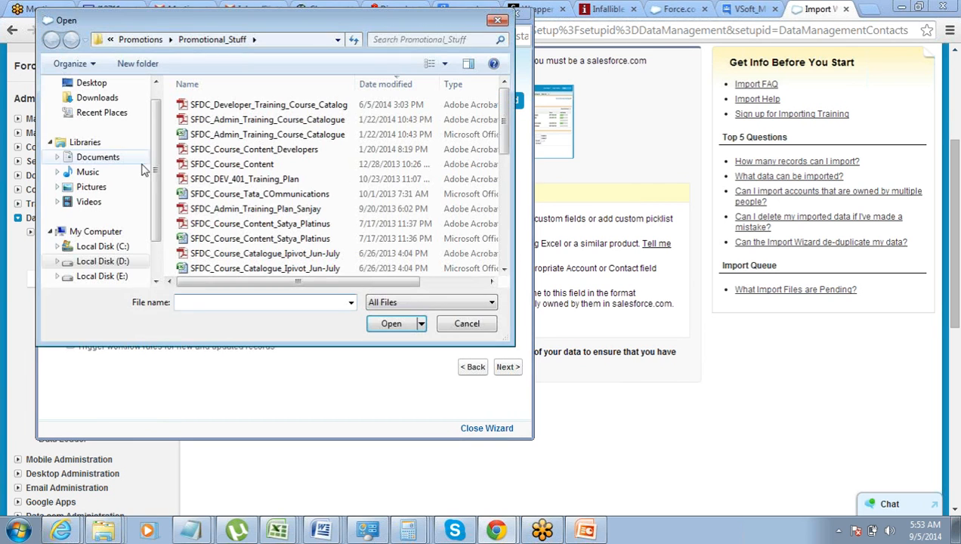
scroll(153, 169, "up", 1)
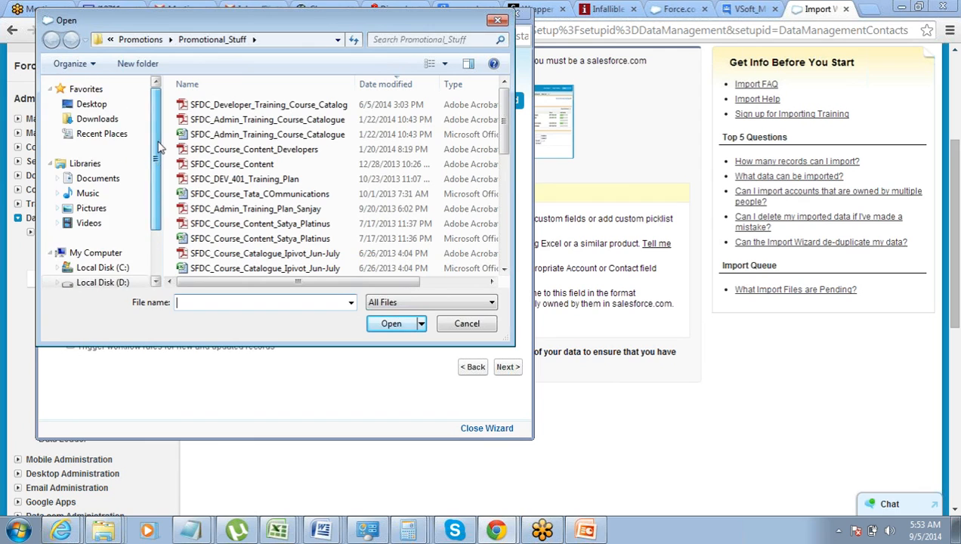
left_click(98, 106)
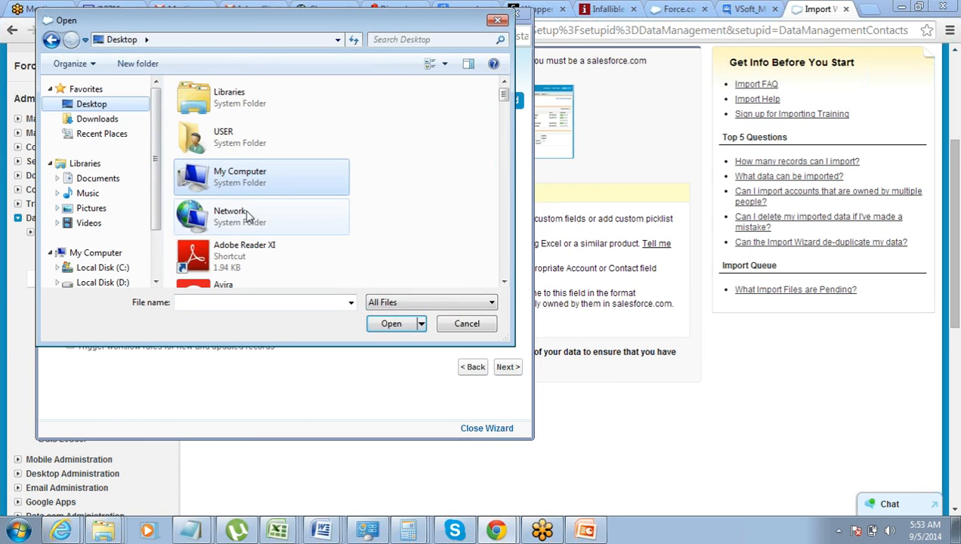
key("i")
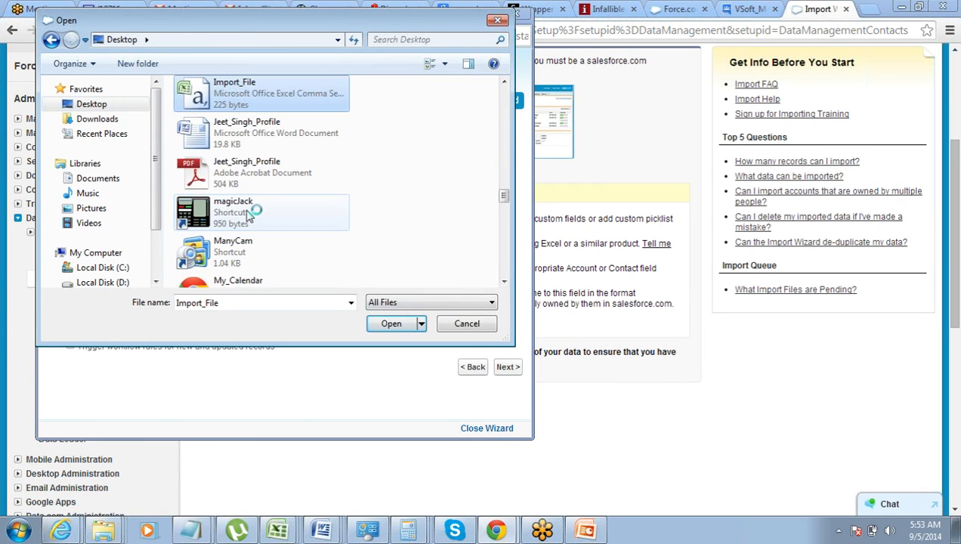
key("Return")
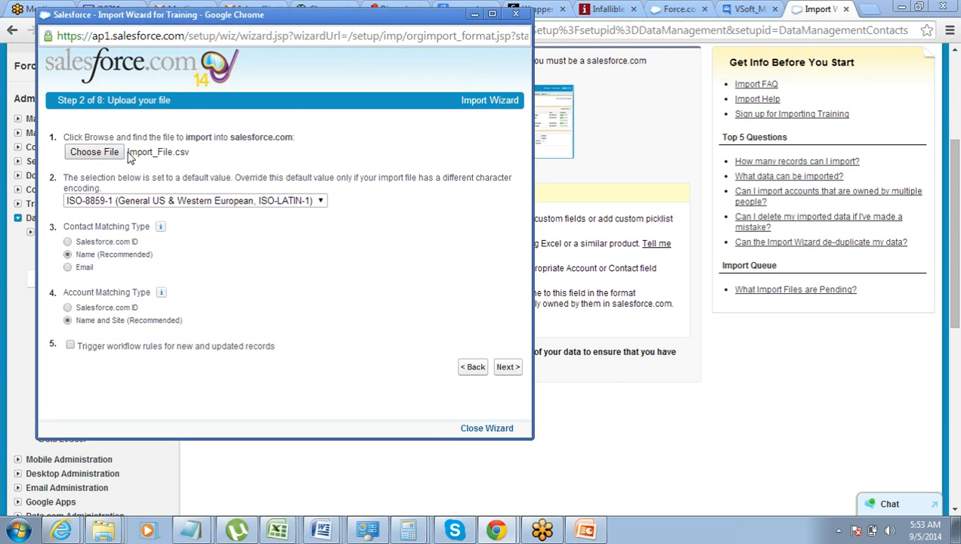
- Reopen and cancel the import file selection, and try to continue the wizard without a file
left_click_drag(129, 154, 148, 155)
left_click(170, 160)
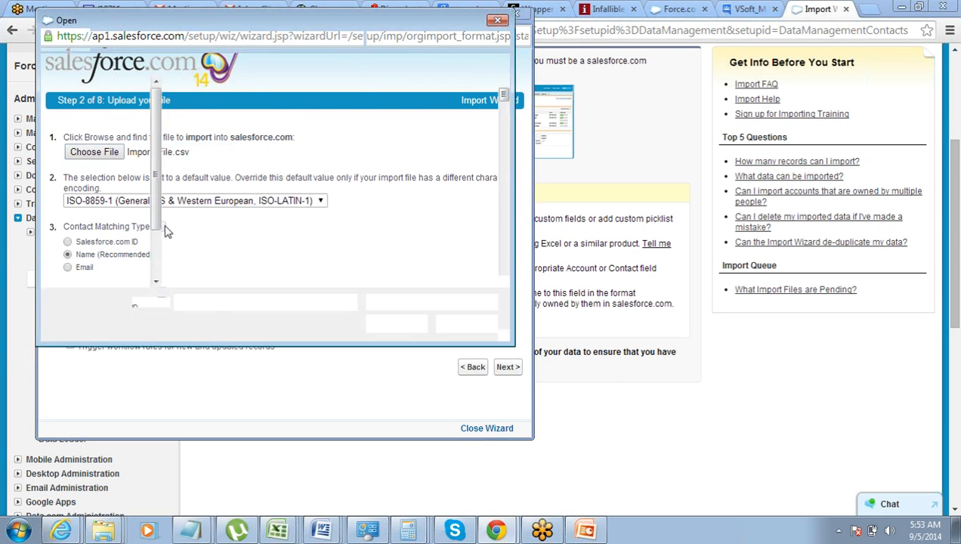
left_click(463, 325)
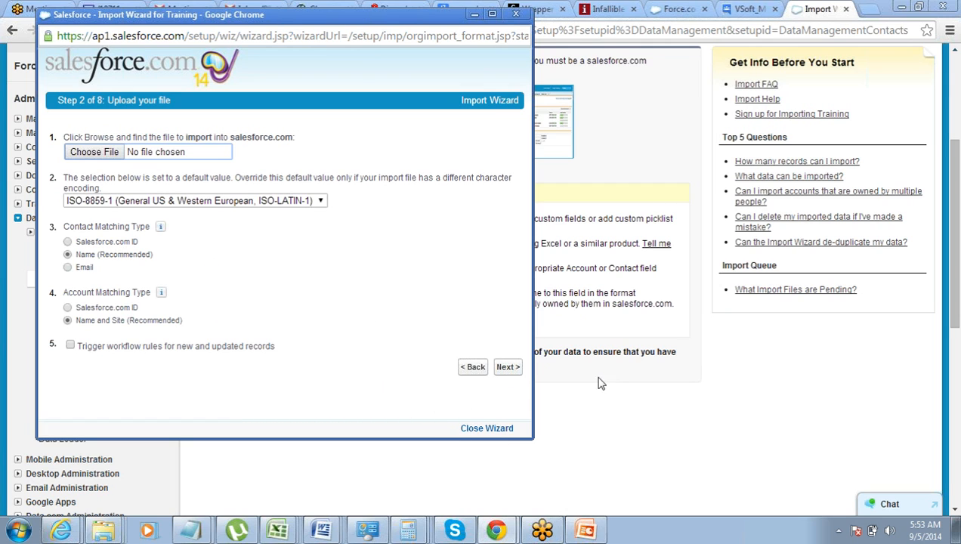
left_click(508, 367)
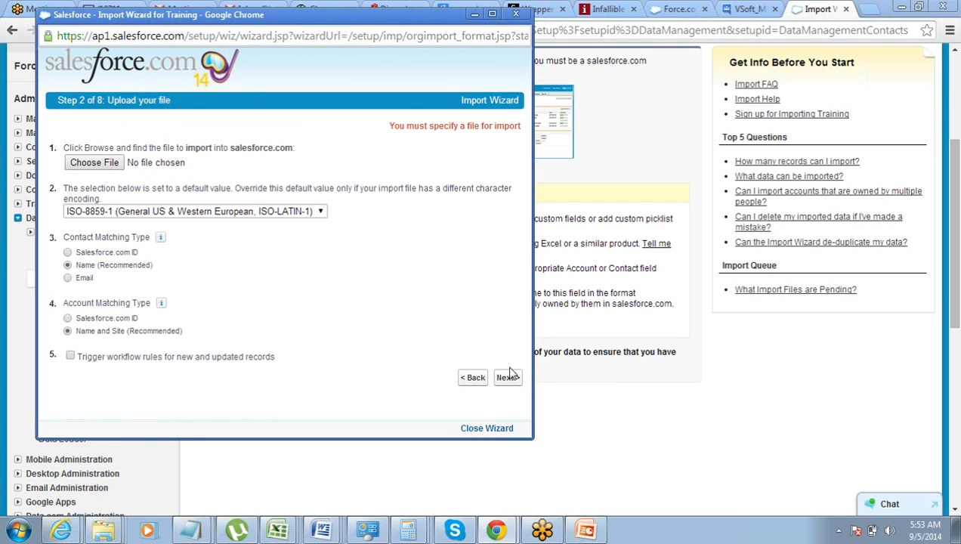
- Select Import_File from the Desktop for upload again and continue to the contact field mapping
left_click(92, 163)
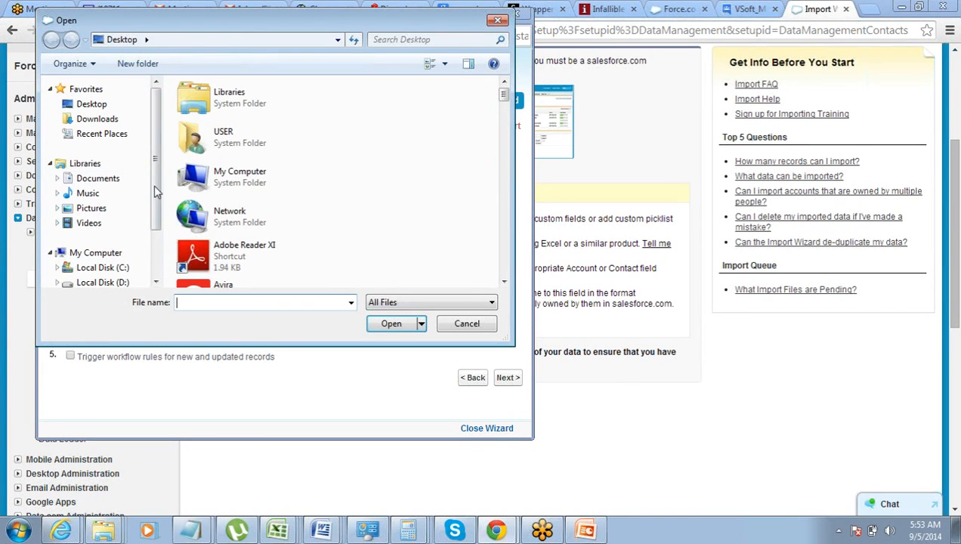
left_click(181, 191)
key("i")
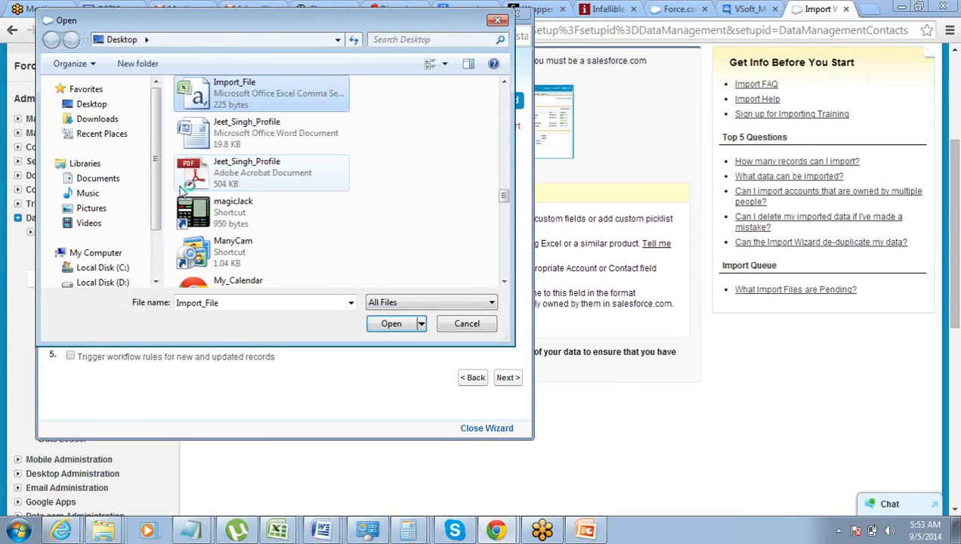
left_click(391, 326)
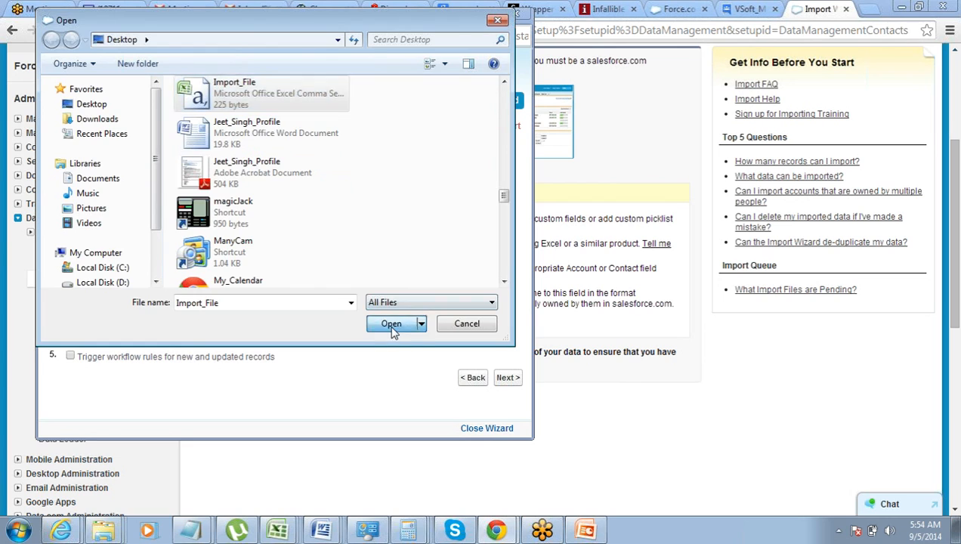
left_click(508, 377)
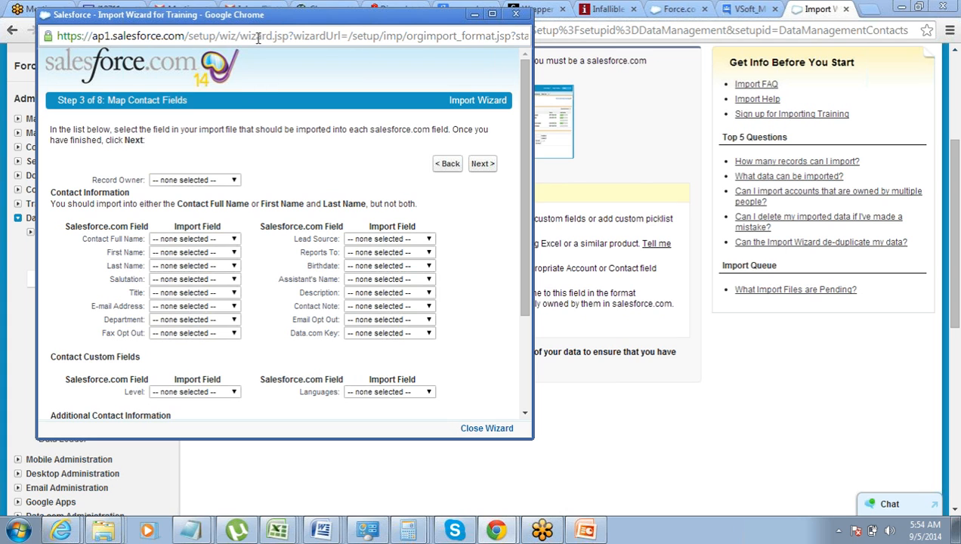
- Leave all contact fields unmapped and continue to the contact phone and address mapping
left_click_drag(258, 23, 291, 458)
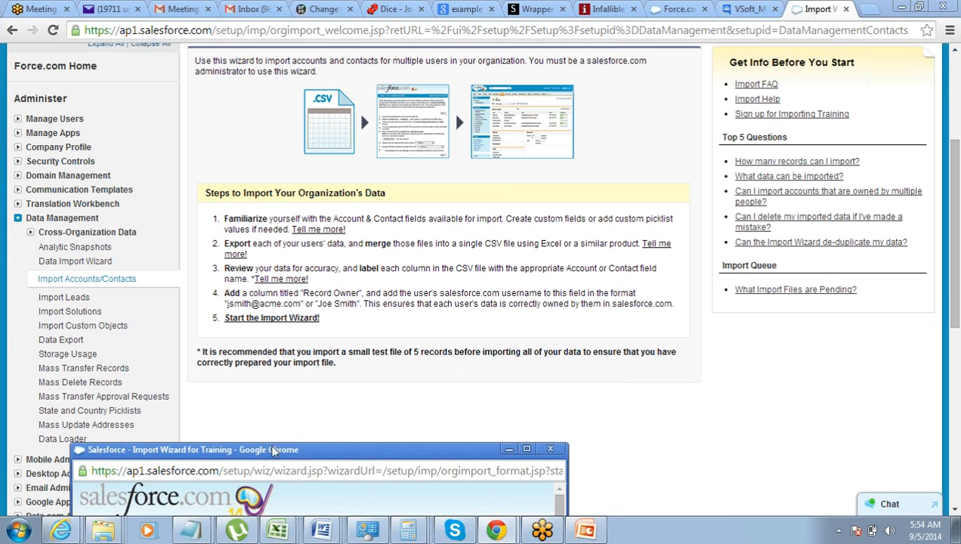
left_click_drag(274, 452, 291, 45)
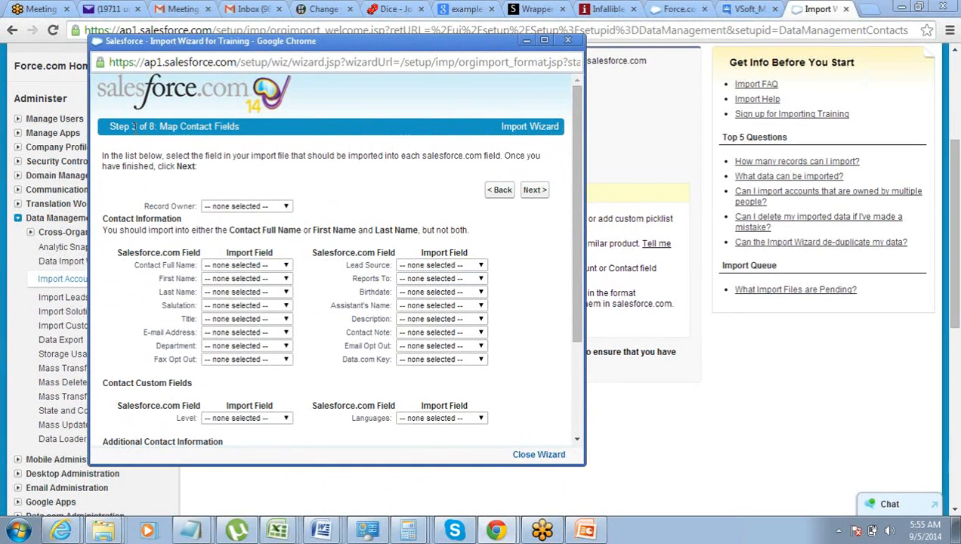
left_click_drag(110, 126, 235, 130)
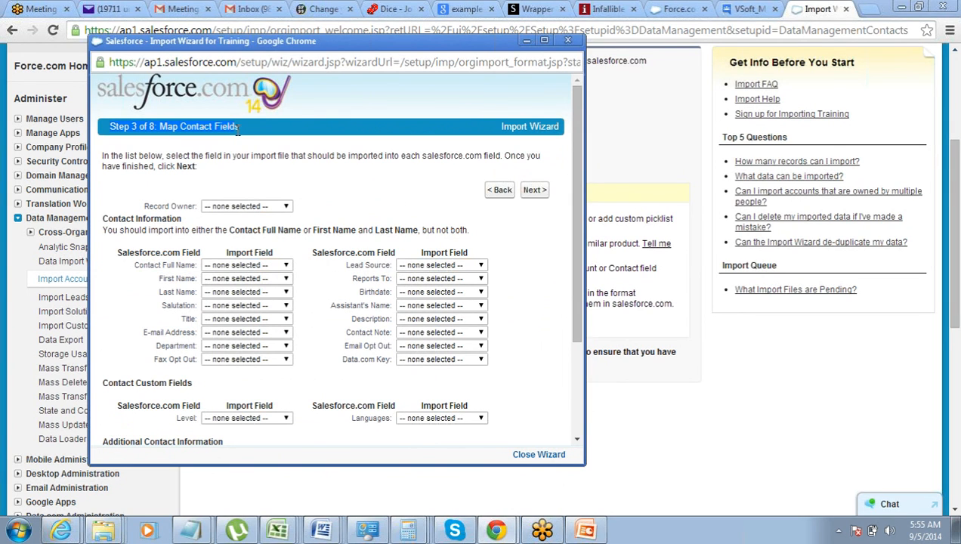
scroll(247, 217, "down", 2)
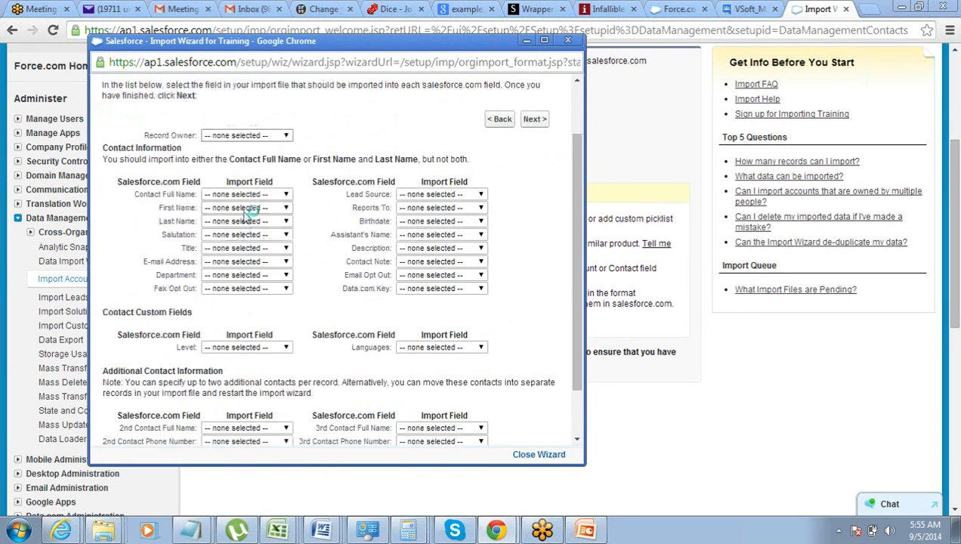
scroll(246, 217, "up", 1)
scroll(245, 217, "up", 1)
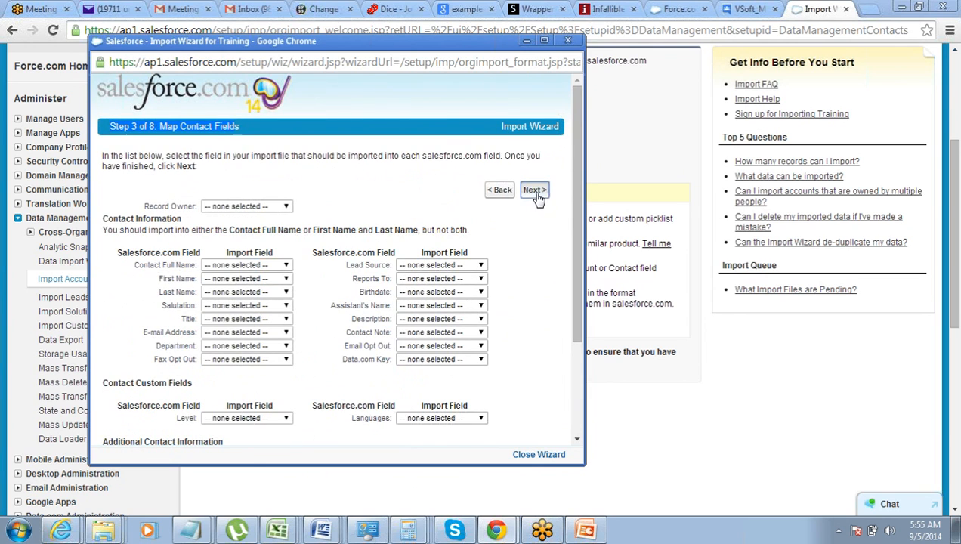
left_click(536, 195)
- Clear the import field mappings for Business Phone and Business Fax, and continue to the account field mapping
scroll(352, 223, "down", 1)
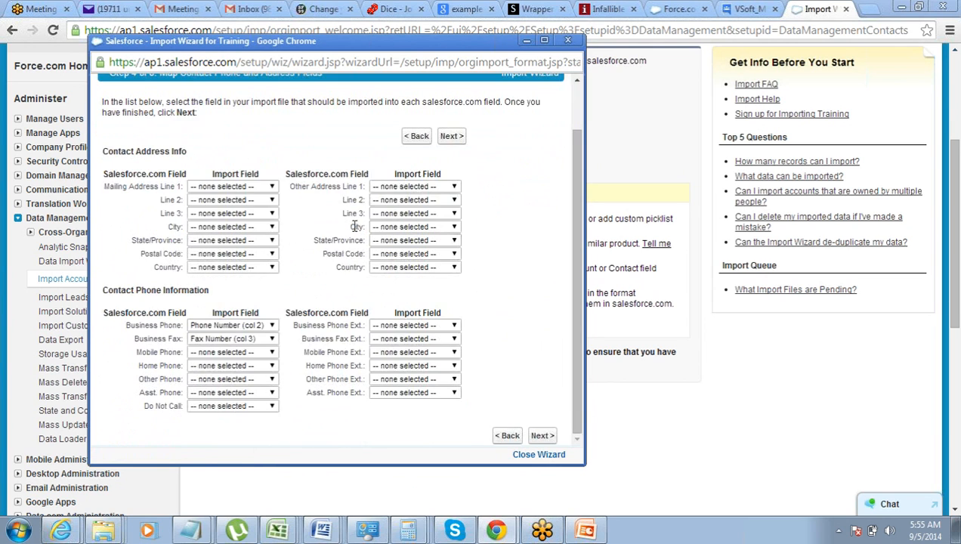
scroll(352, 223, "up", 1)
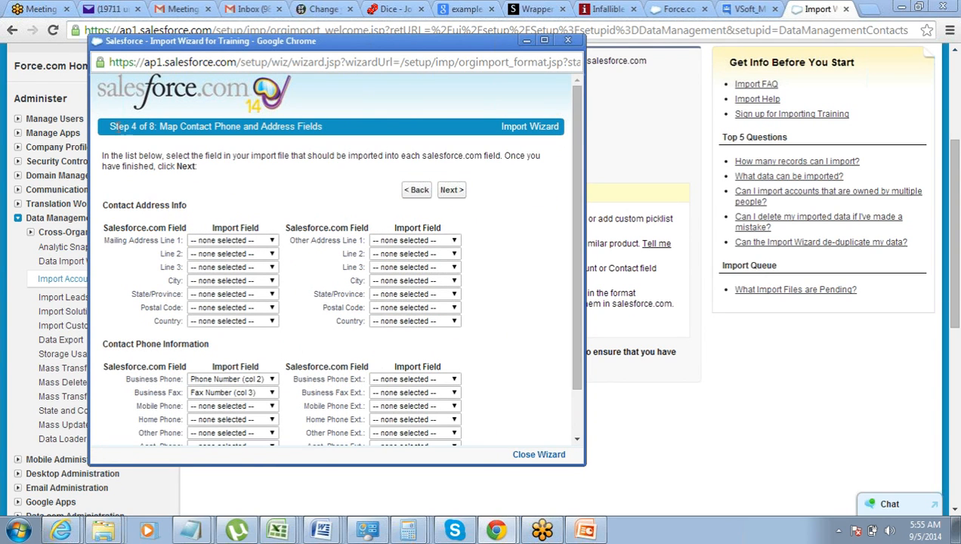
left_click_drag(112, 126, 310, 126)
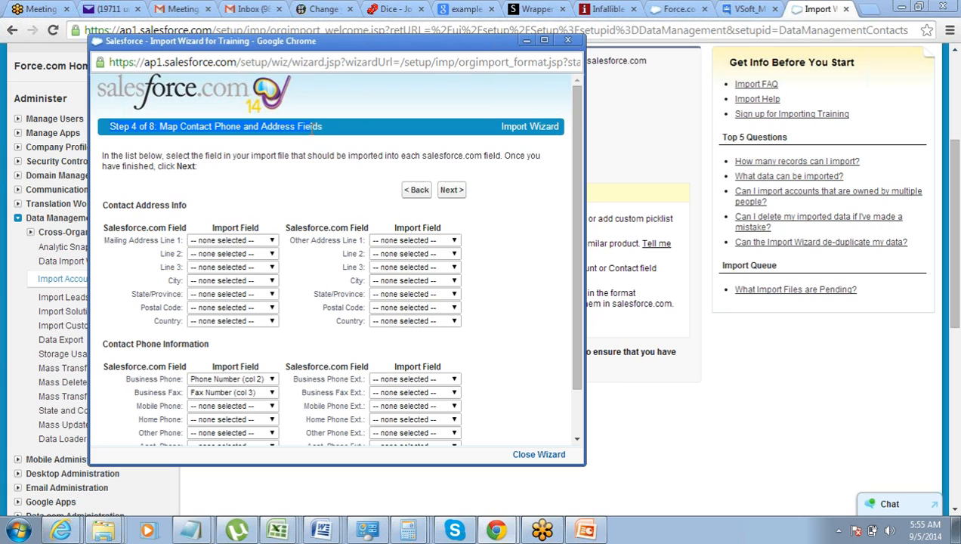
scroll(310, 199, "down", 1)
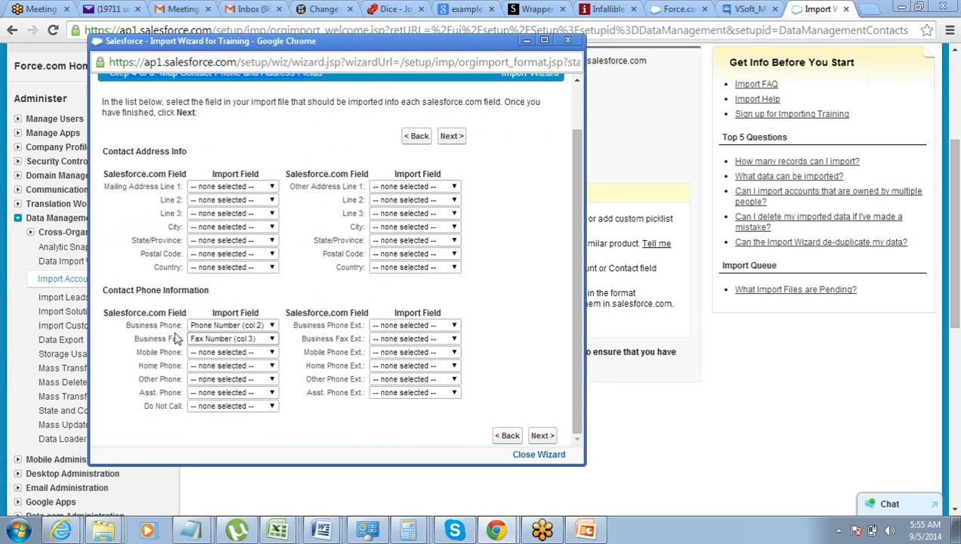
left_click(208, 327)
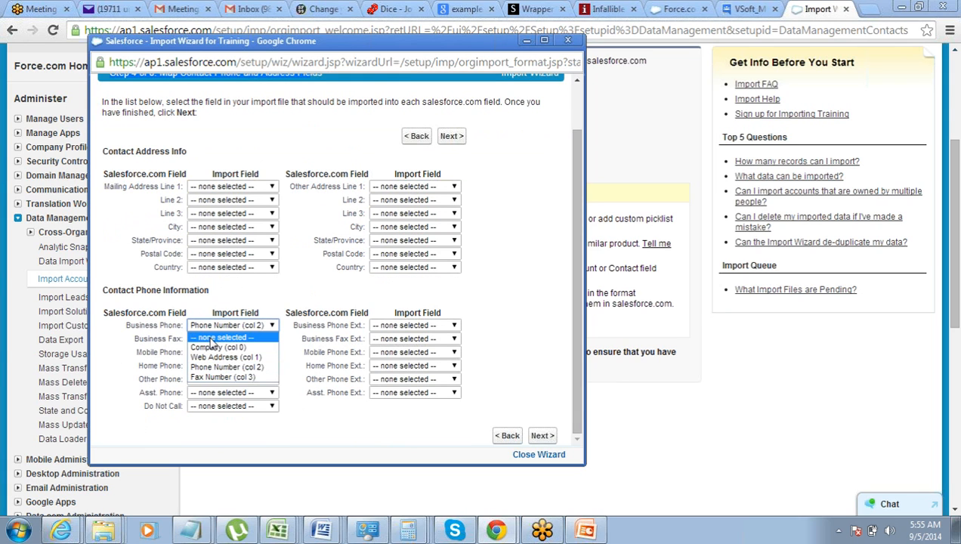
left_click(209, 337)
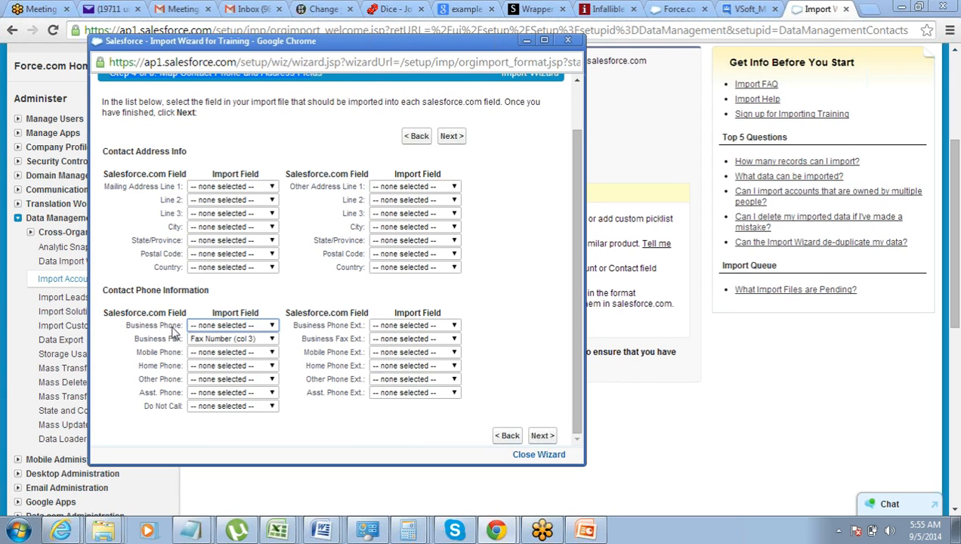
left_click(196, 340)
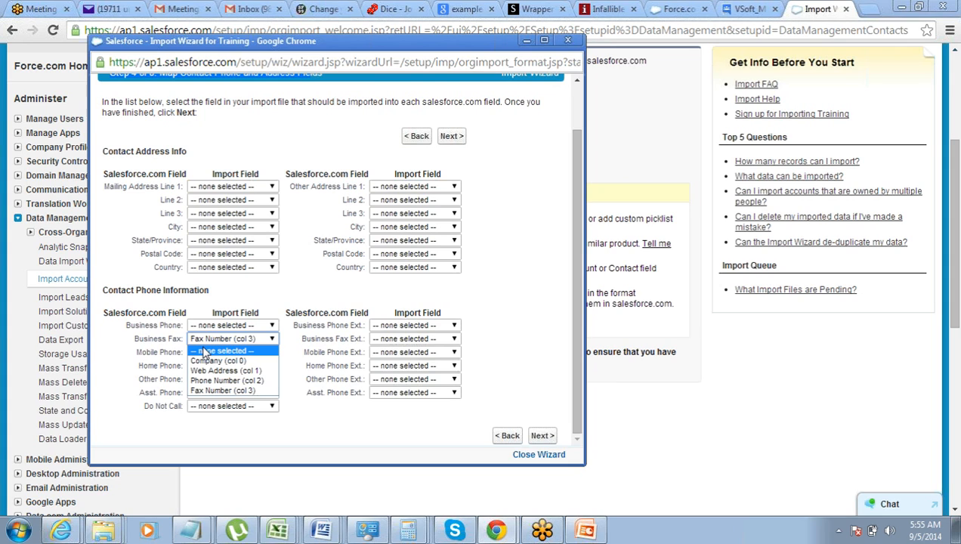
left_click(204, 352)
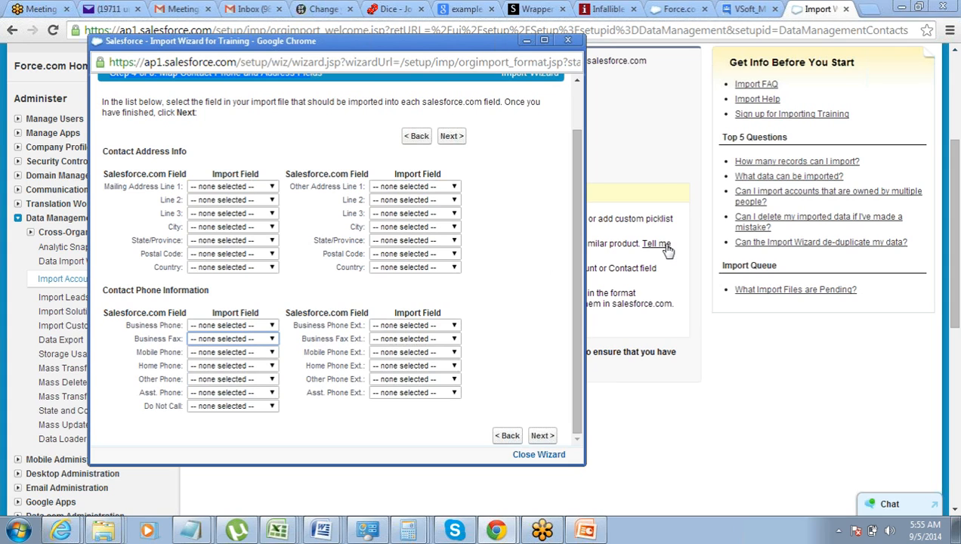
left_click(451, 137)
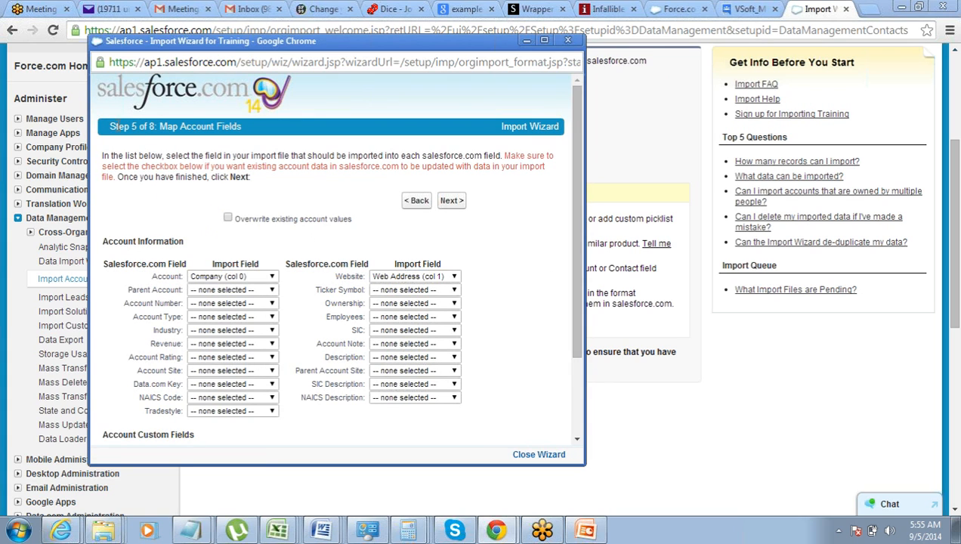
- Map the Account field to Company (col 0) and continue to the account phone and address mapping
left_click_drag(117, 126, 241, 138)
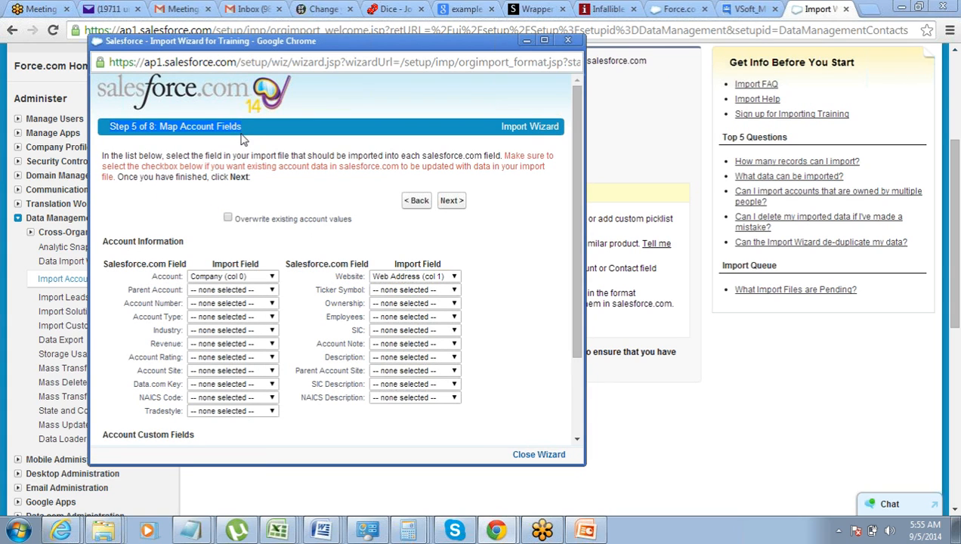
left_click(195, 278)
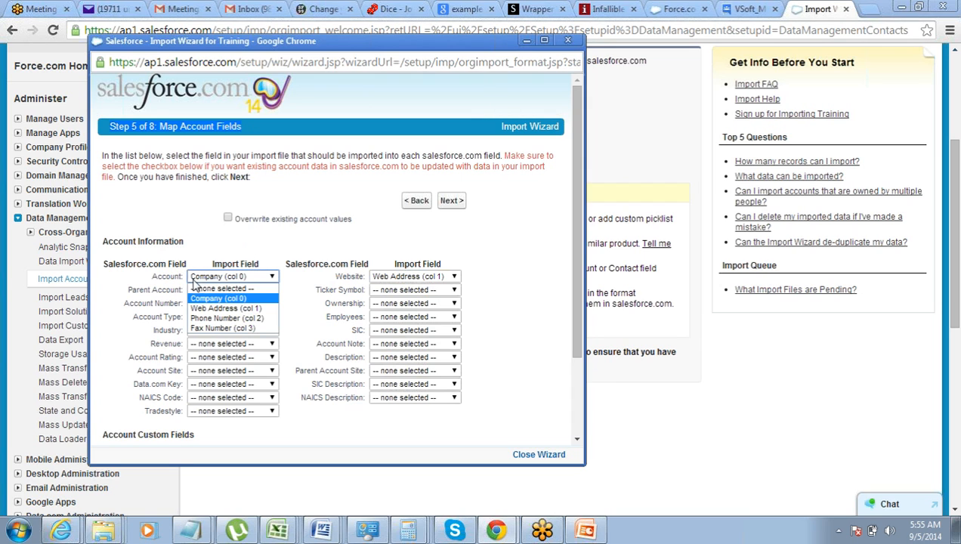
left_click(197, 299)
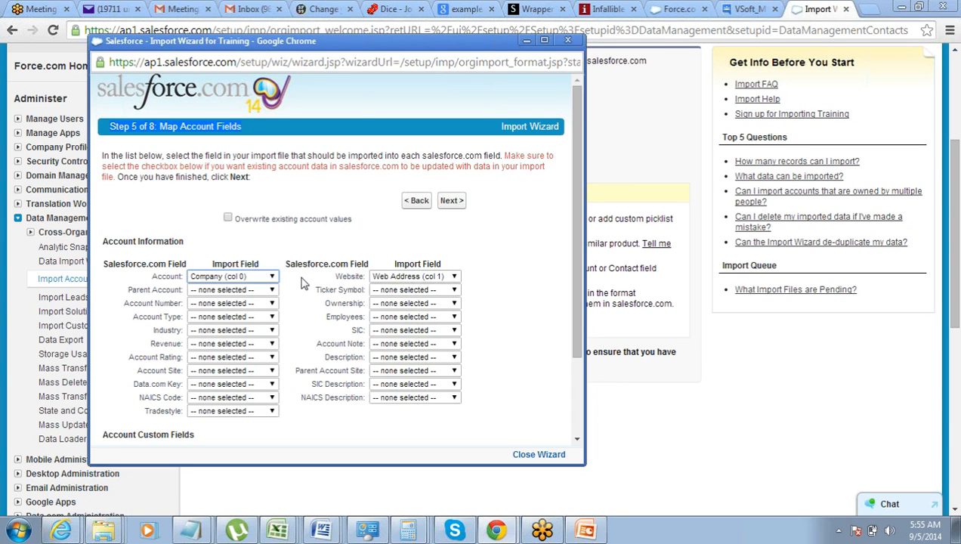
scroll(317, 304, "down", 1)
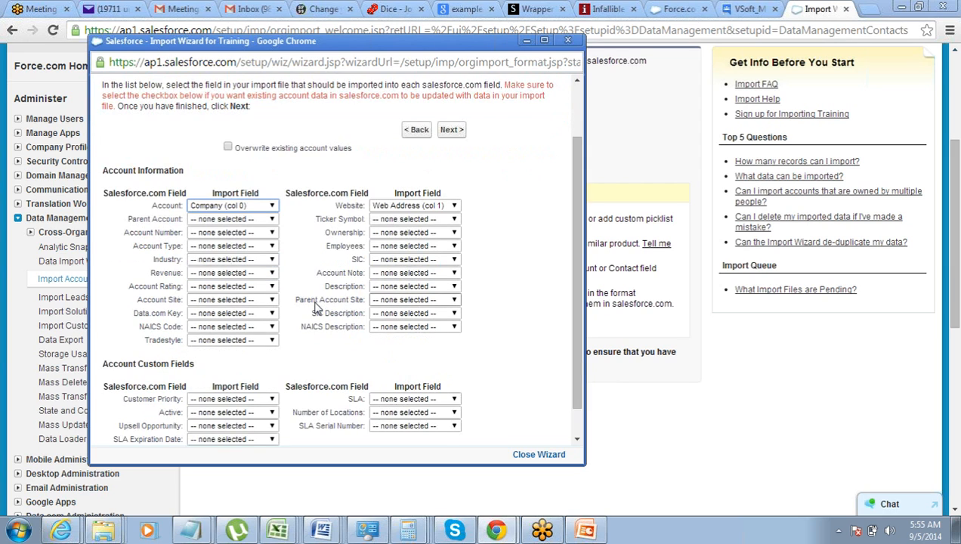
scroll(318, 304, "down", 1)
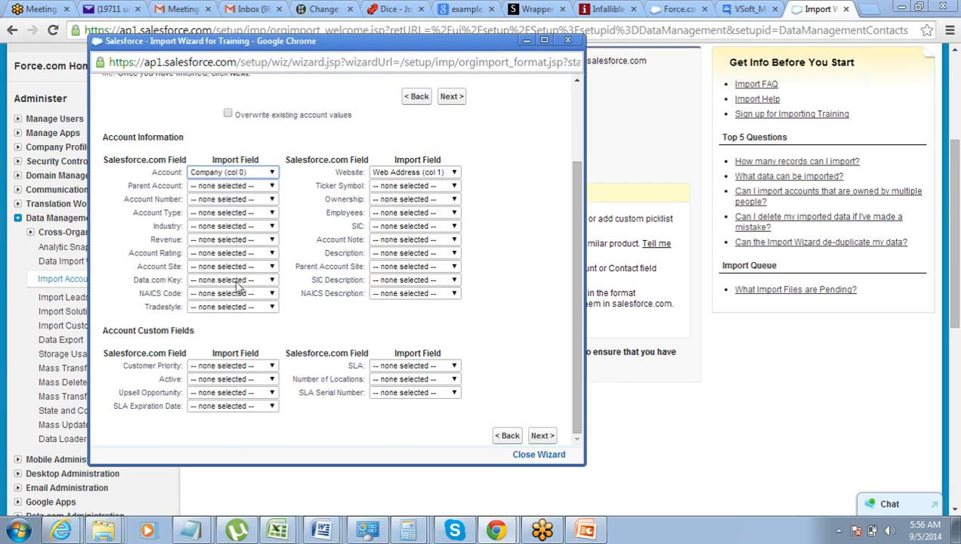
left_click_drag(105, 161, 186, 162)
left_click(210, 174)
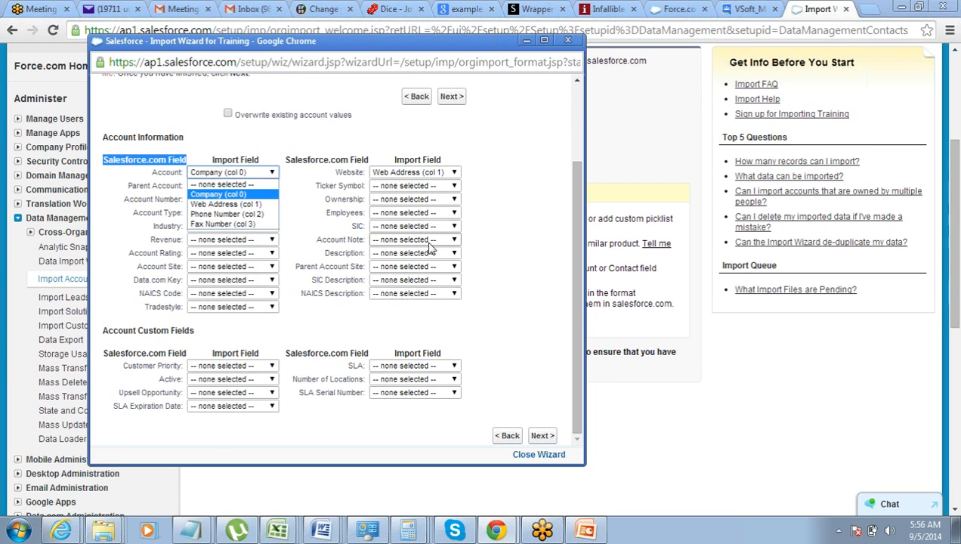
left_click(472, 266)
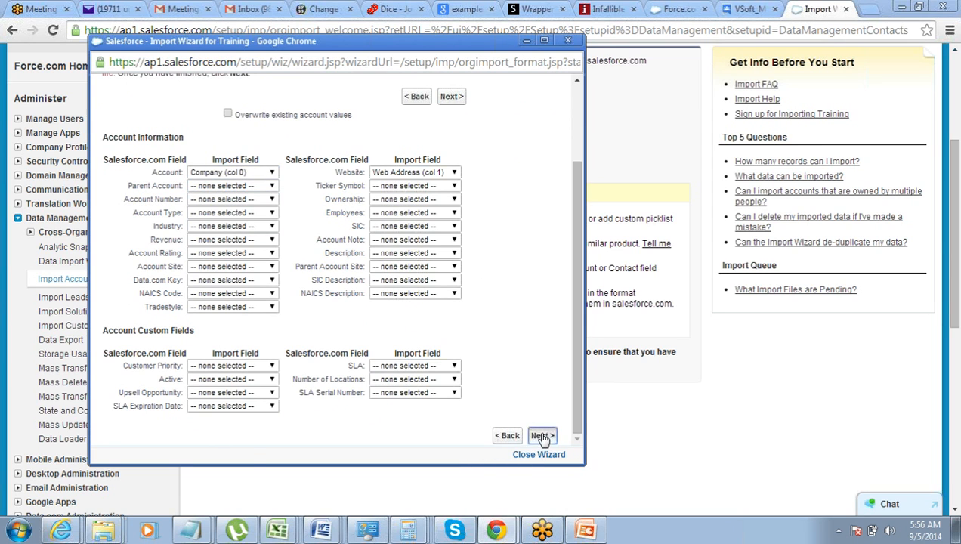
left_click(542, 435)
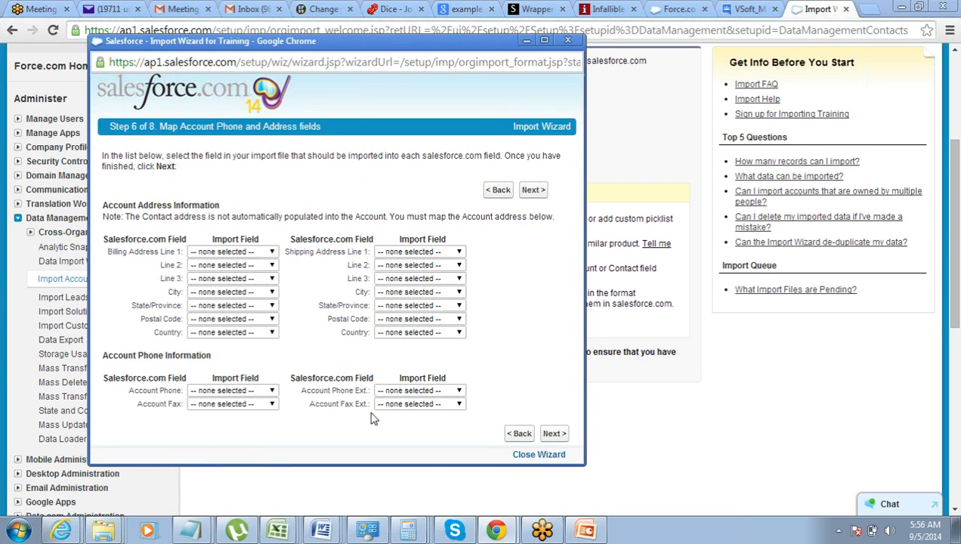
- Map Account Phone to Phone Number (col 2) and Account Fax to Fax Number (col 3), and continue to the review step
left_click(268, 390)
left_click(252, 433)
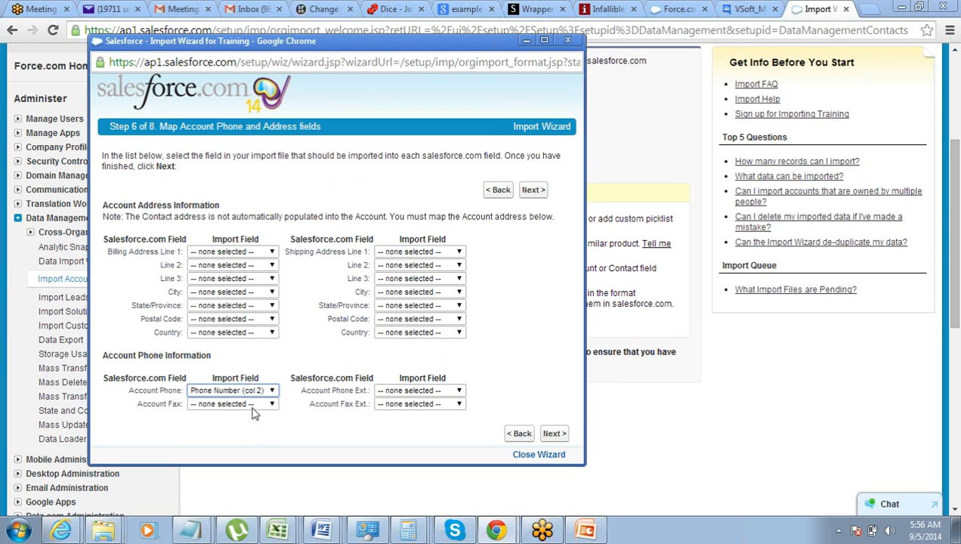
left_click(253, 404)
left_click(254, 456)
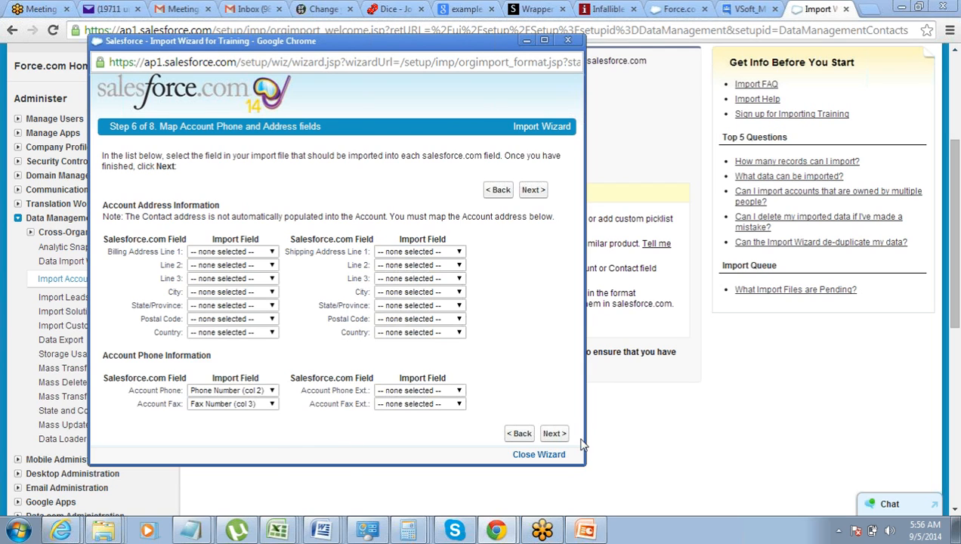
left_click(532, 193)
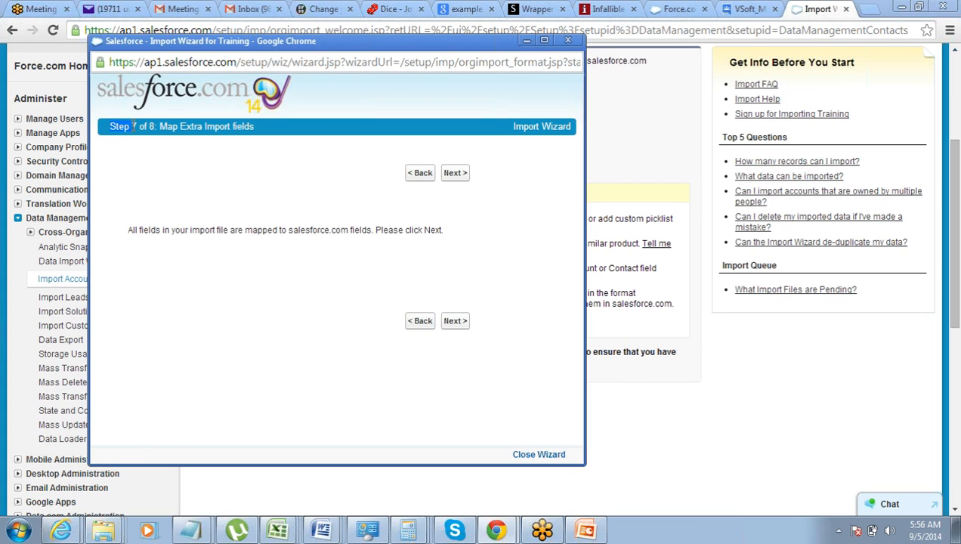
left_click_drag(129, 231, 326, 230)
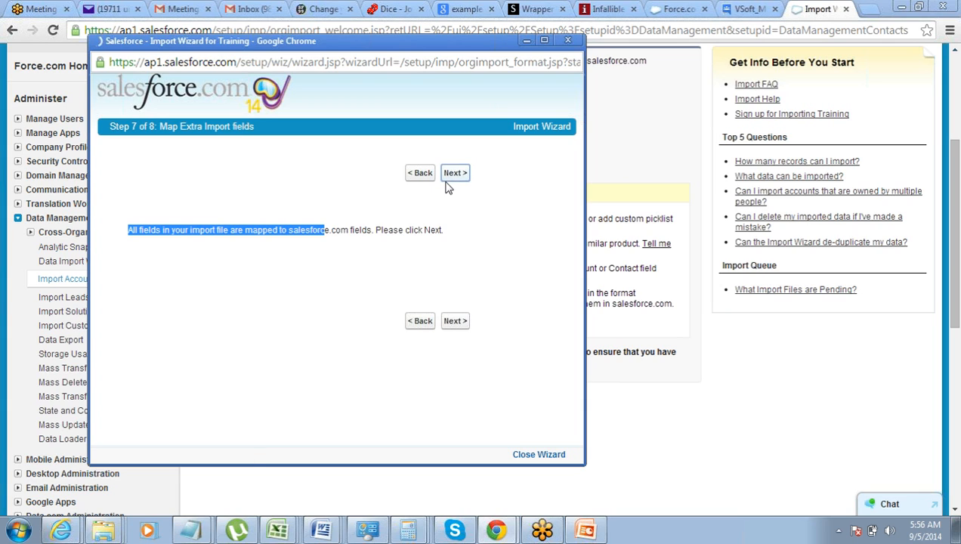
left_click(446, 181)
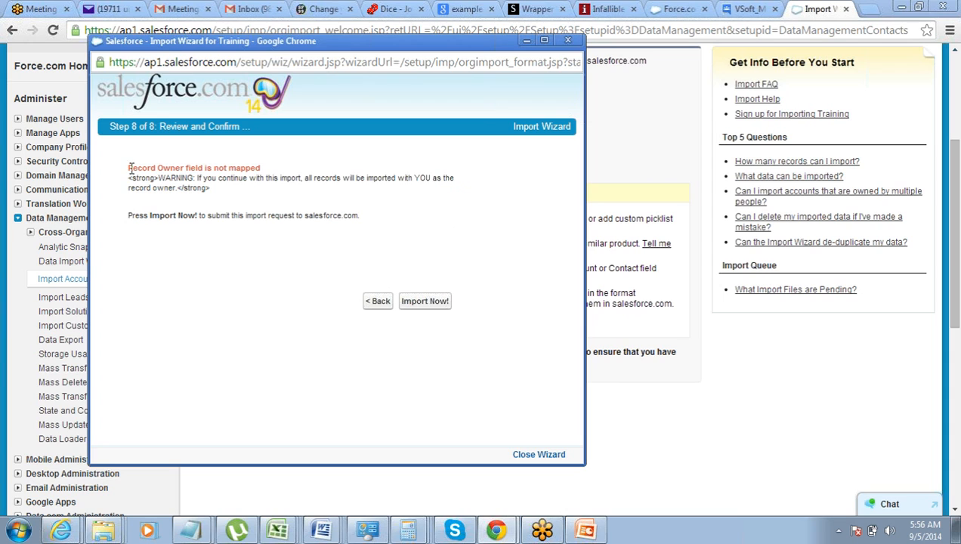
- Submit the import request with the record owner unmapped and finish the Import Wizard
left_click_drag(148, 175, 281, 216)
left_click(270, 218)
left_click_drag(203, 178, 217, 193)
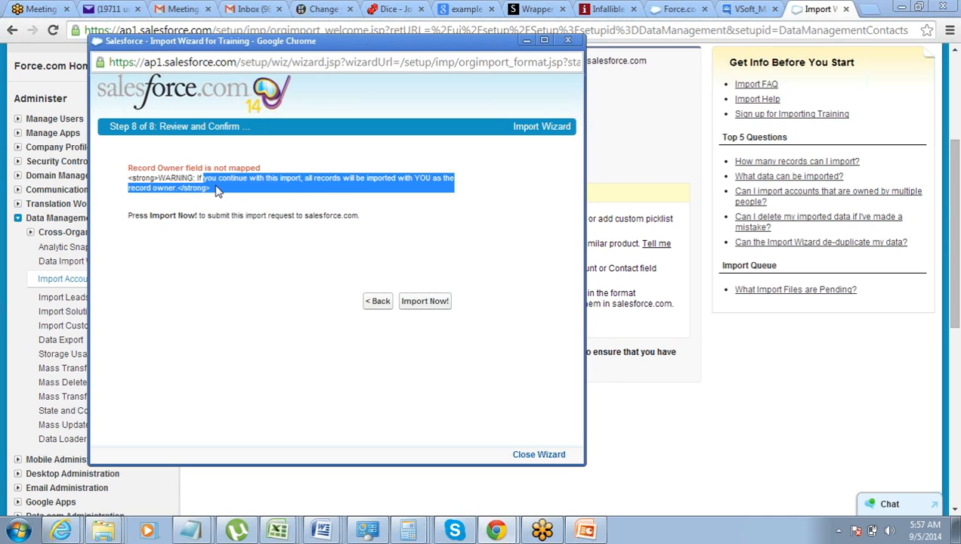
left_click(213, 188)
left_click_drag(196, 179, 215, 191)
left_click(215, 195)
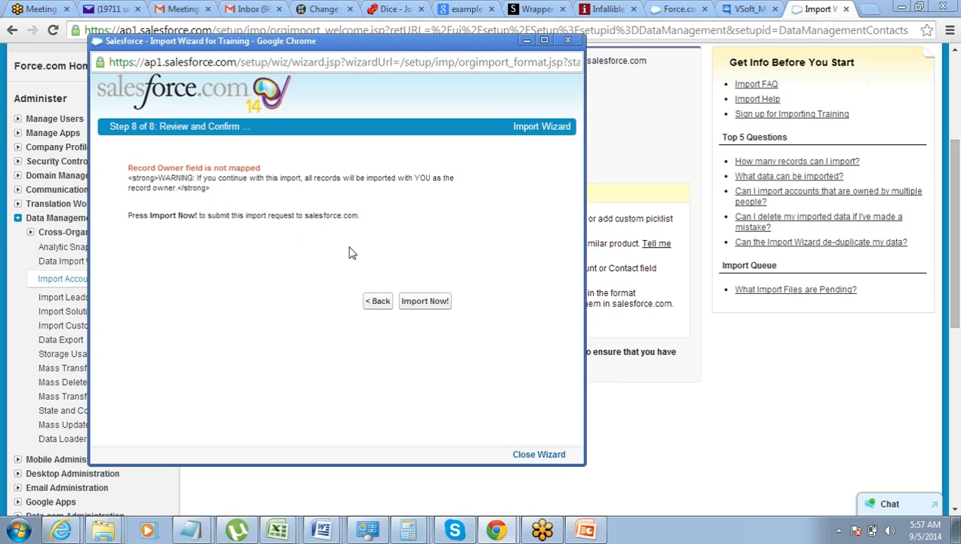
left_click(432, 302)
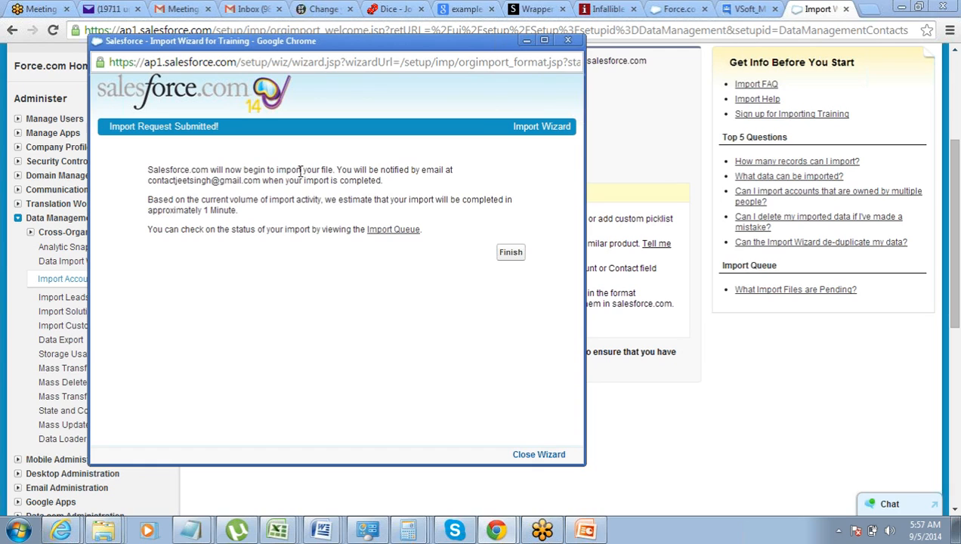
left_click_drag(299, 171, 356, 181)
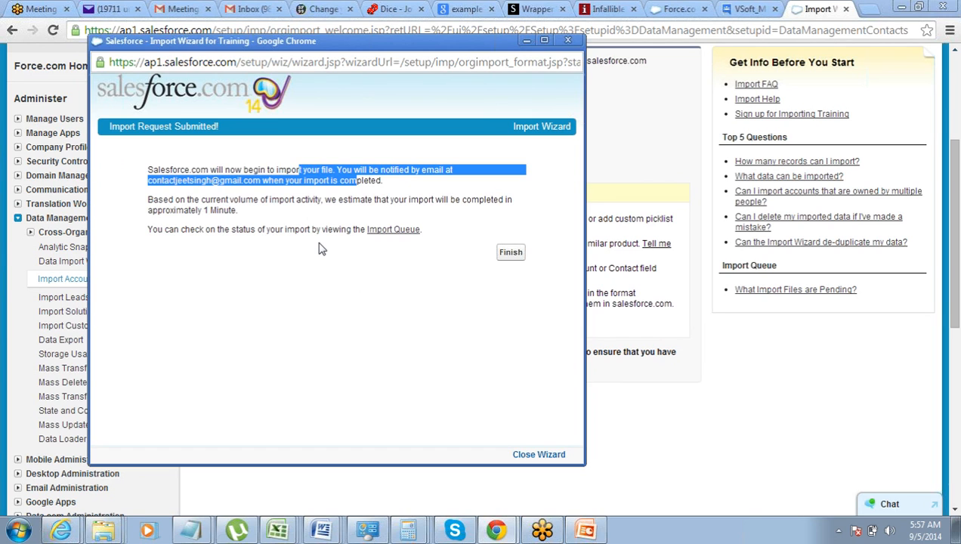
left_click(514, 257)
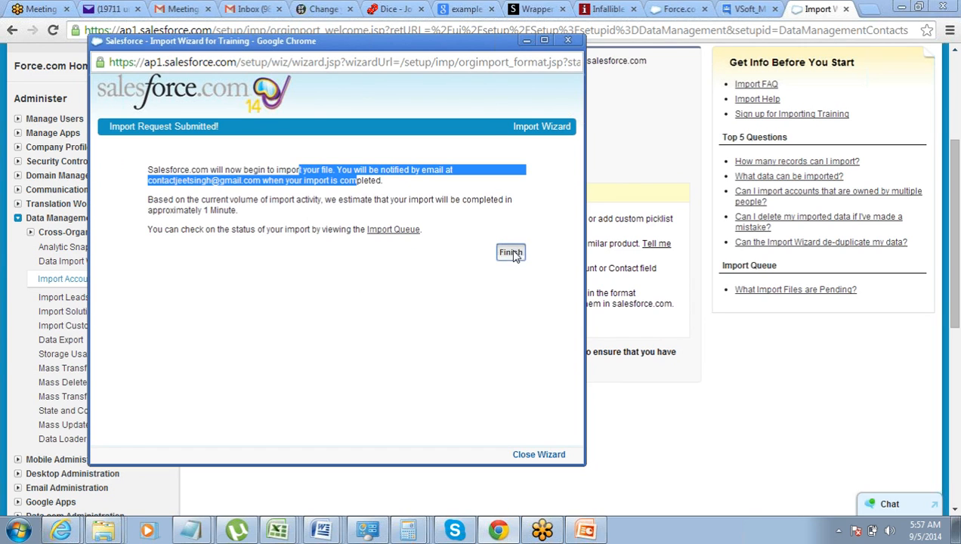
- Switch the Salesforce app from PMS to Sales
scroll(511, 239, "up", 2)
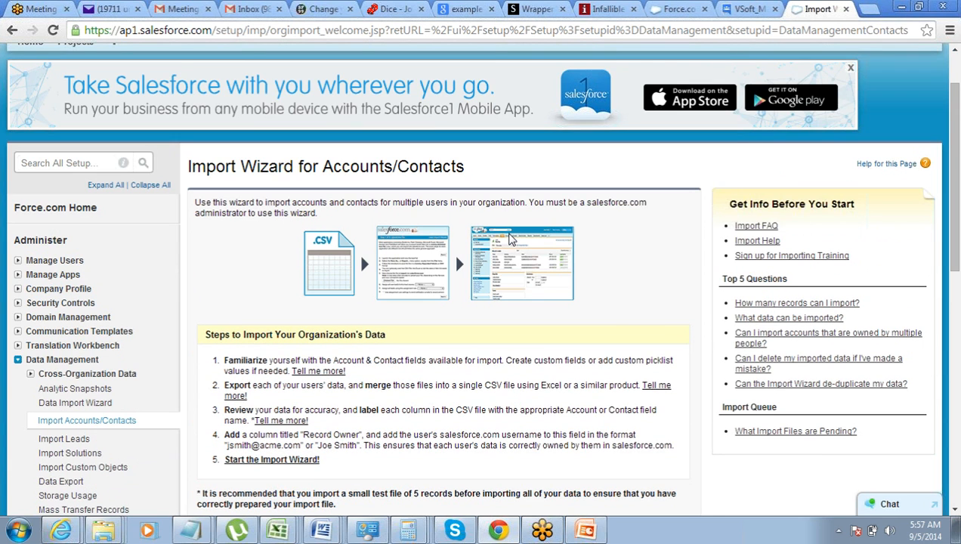
scroll(510, 239, "up", 1)
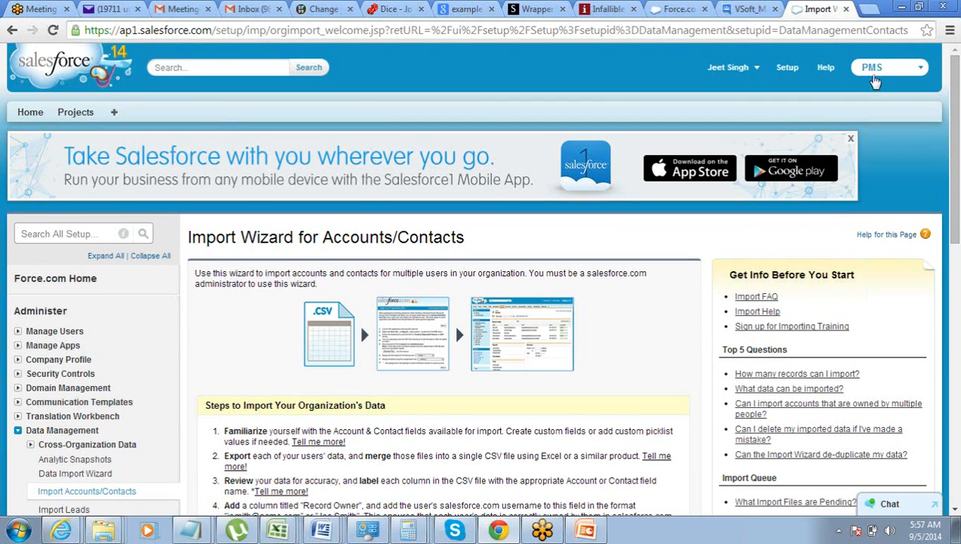
left_click(872, 72)
left_click(869, 99)
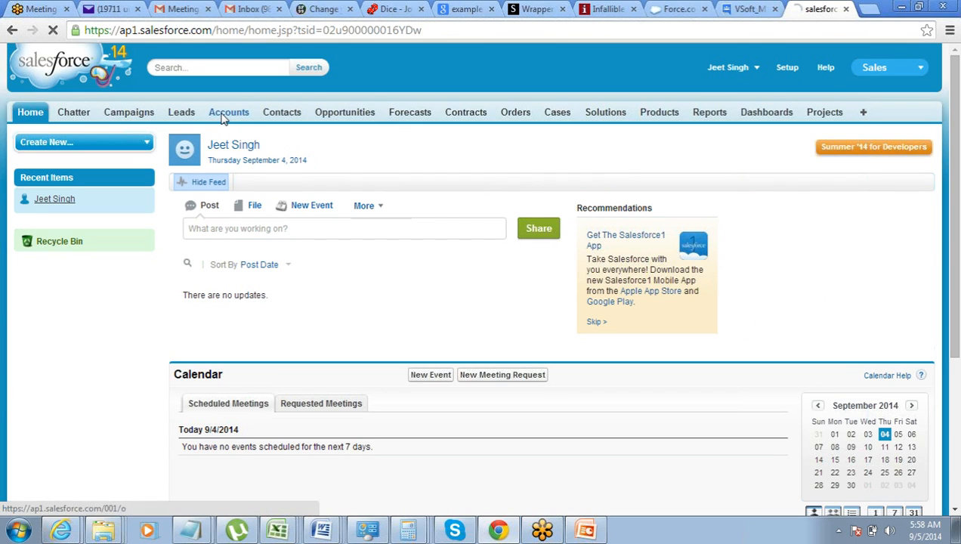
- Open the Accounts section, display the All Accounts view, and look through the list for the imported companies
left_click(227, 113)
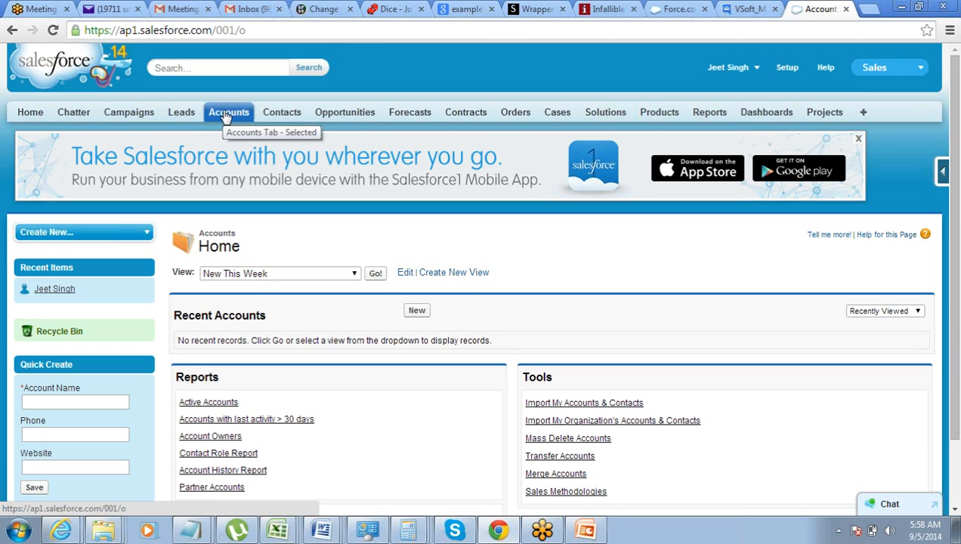
left_click(293, 275)
left_click(295, 287)
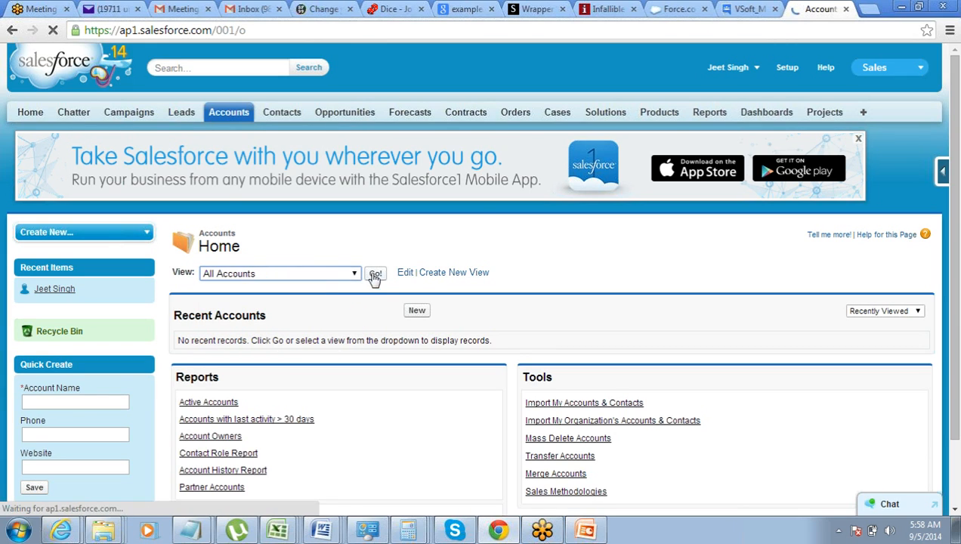
left_click(375, 275)
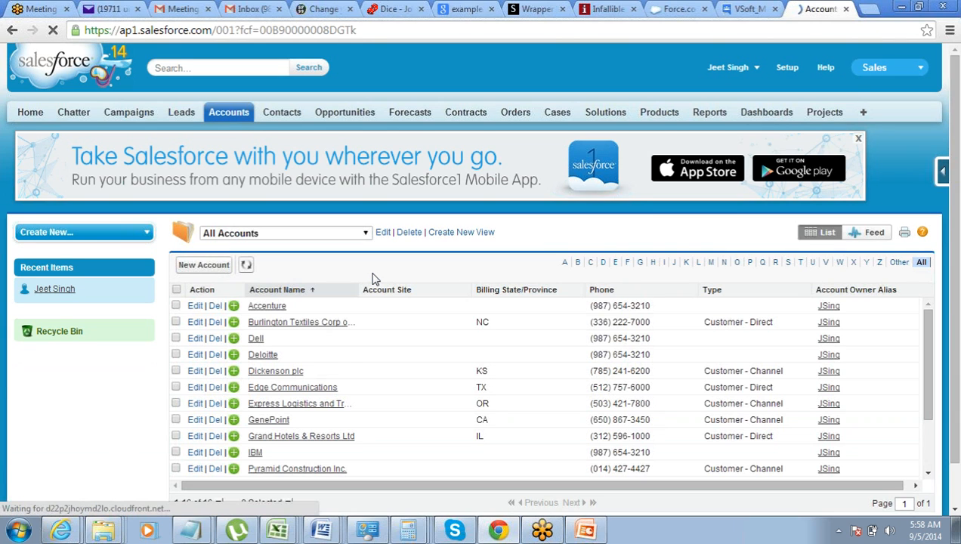
scroll(373, 278, "down", 3)
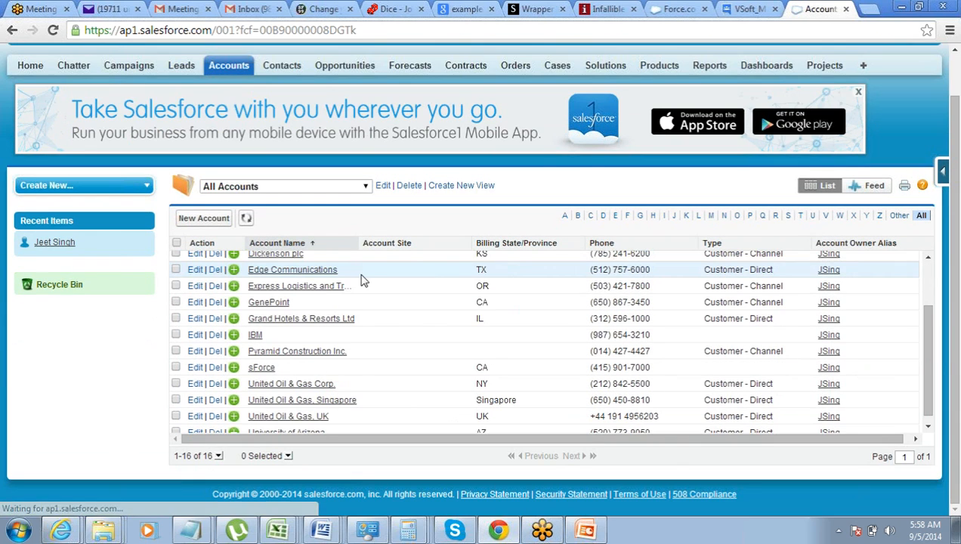
scroll(299, 320, "up", 3)
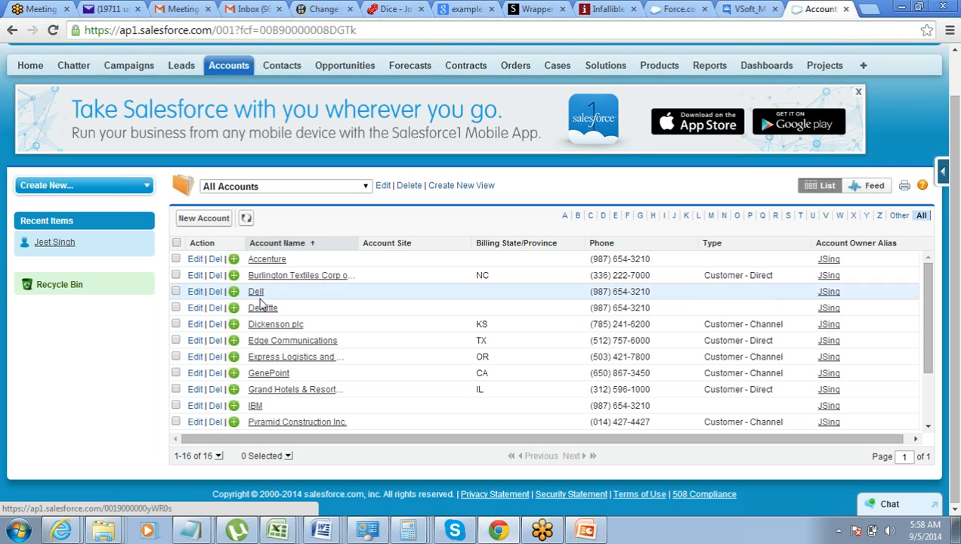
- Open the Dell account, check its phone, fax, website and last modified date, and dismiss the social accounts tip
left_click(257, 293)
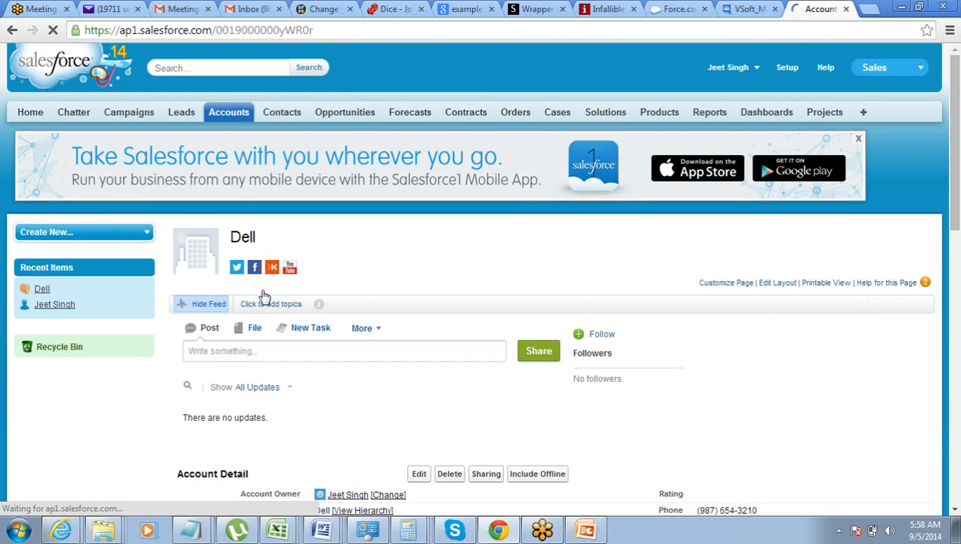
scroll(263, 296, "down", 2)
scroll(263, 296, "down", 2)
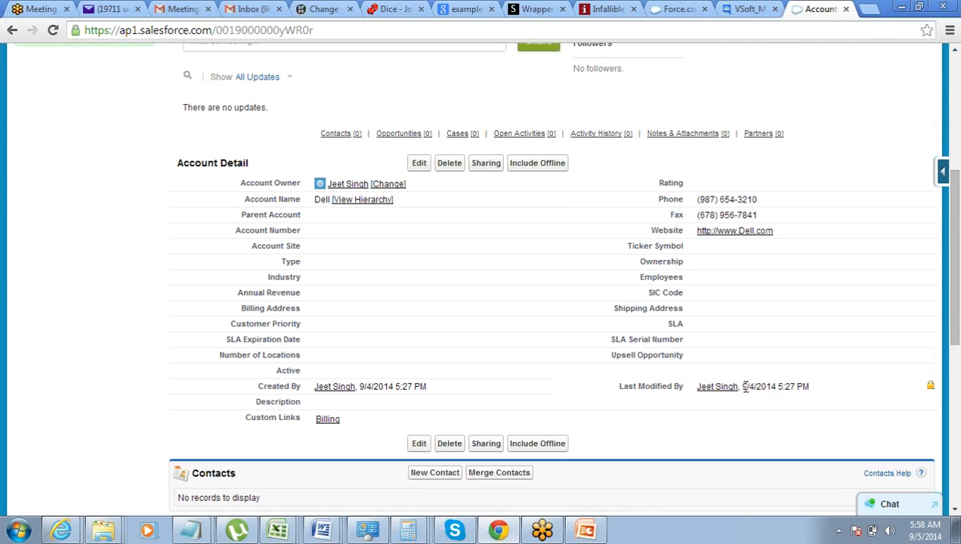
left_click_drag(750, 386, 811, 387)
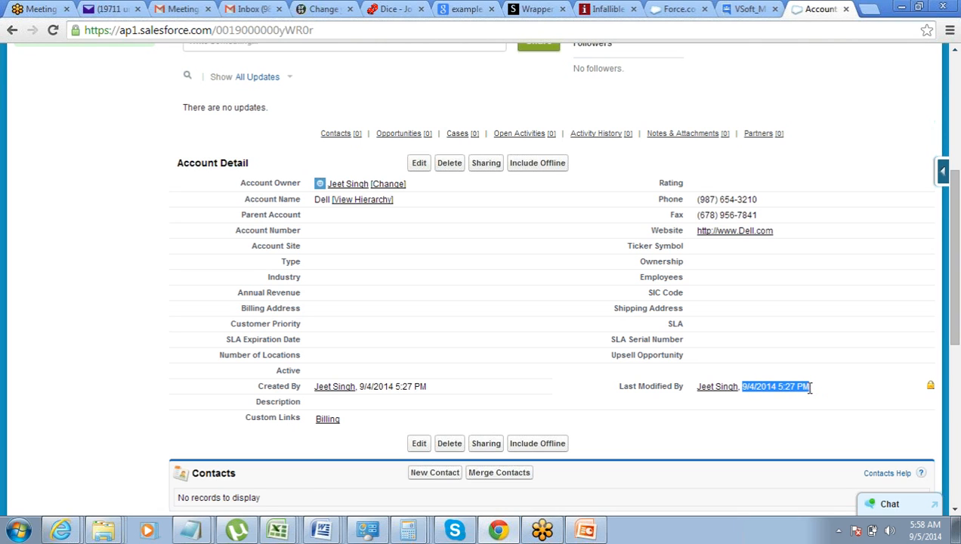
scroll(811, 387, "up", 4)
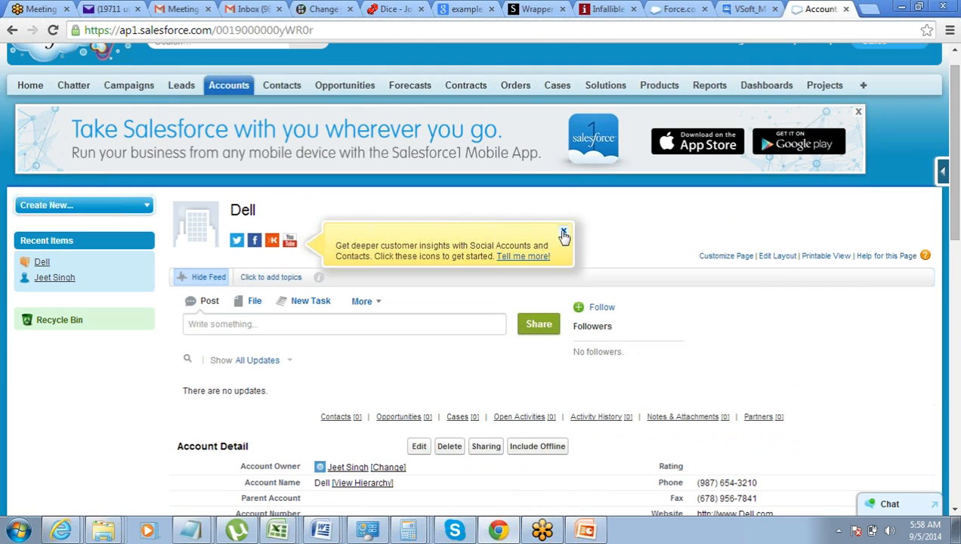
left_click(562, 232)
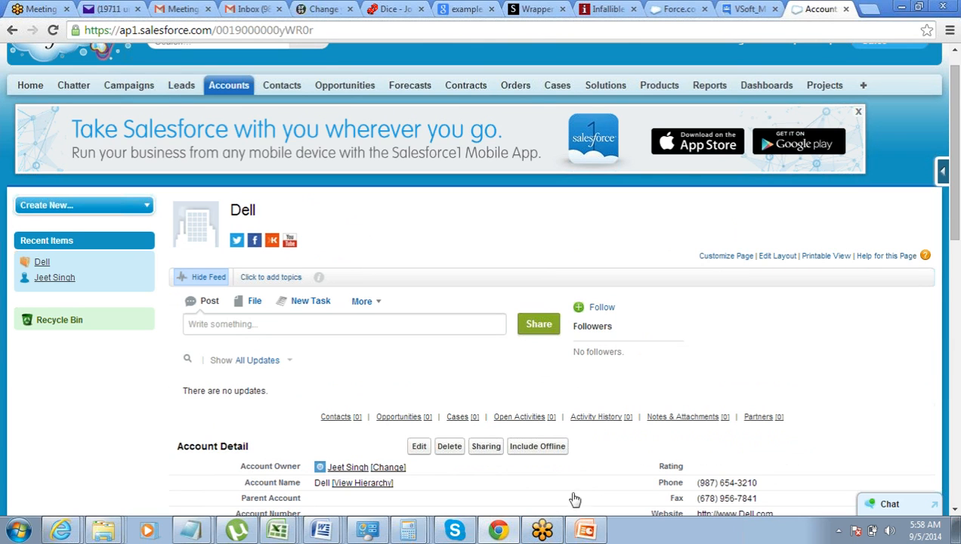
- Switch to the Data_Management presentation in PowerPoint and start the slide show from the Importing Data slide
left_click(586, 531)
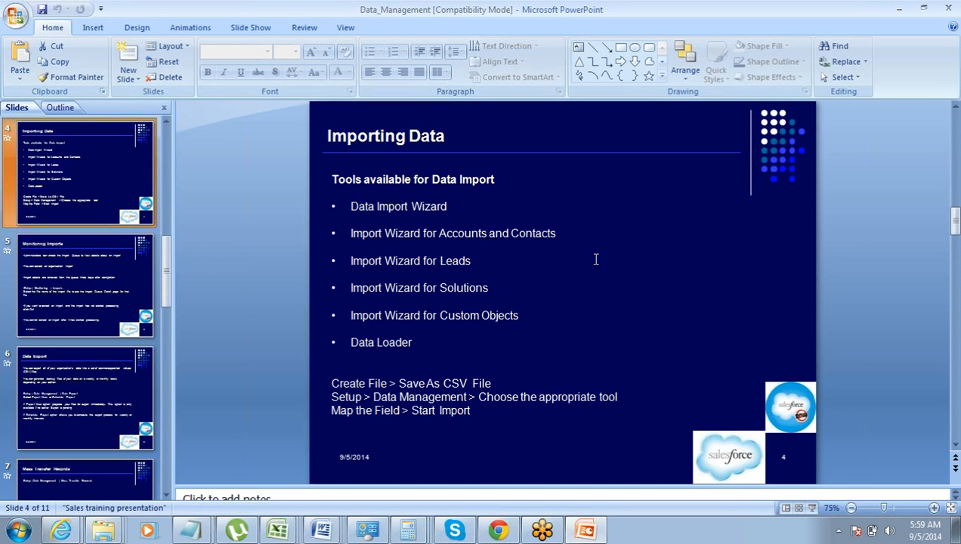
left_click(811, 507)
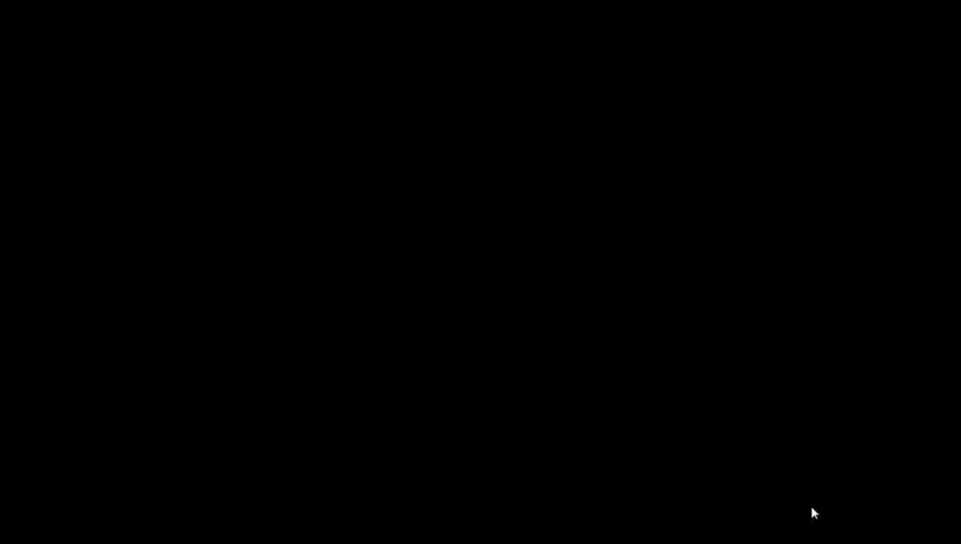
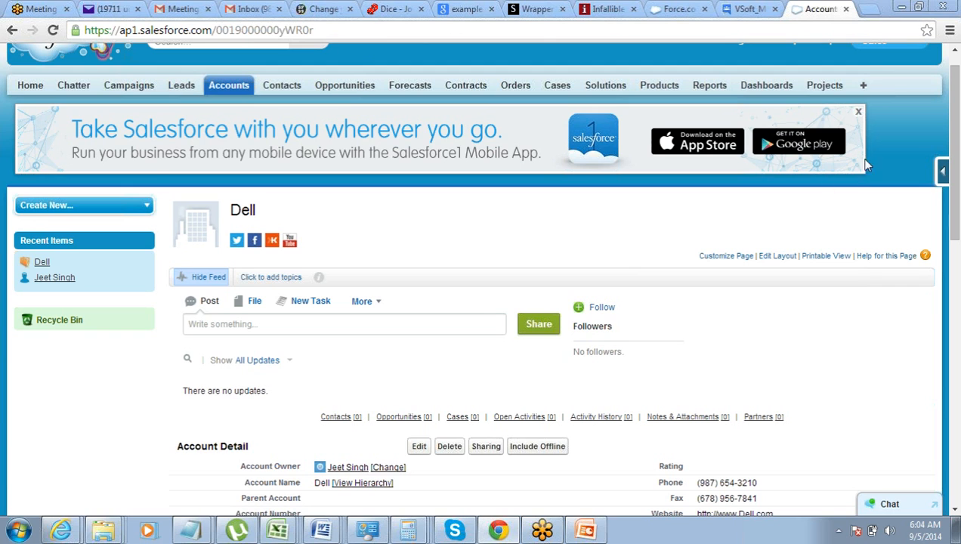
- Dismiss the promotional banner, then go to Data Export under Data Management in Setup and open the Schedule Export form
scroll(876, 150, "up", 1)
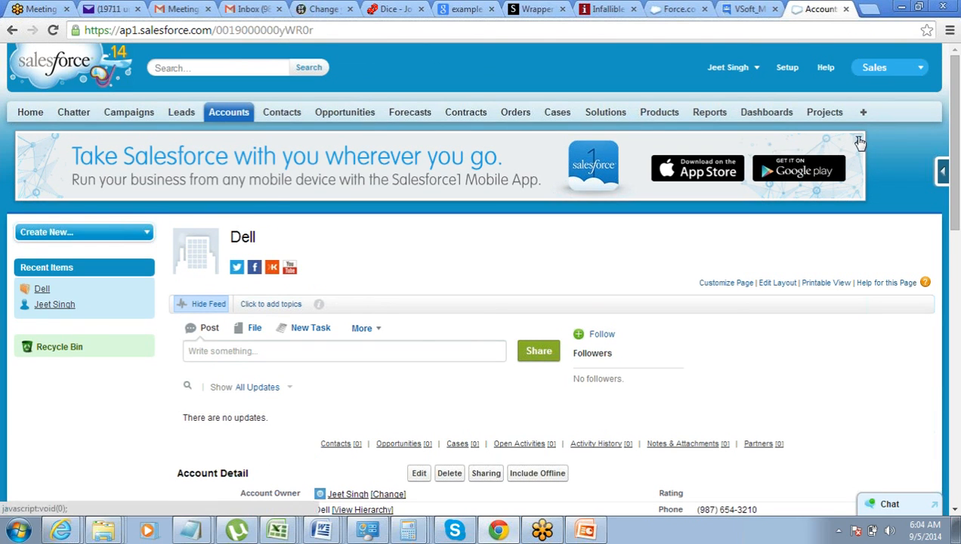
left_click(858, 139)
left_click(788, 68)
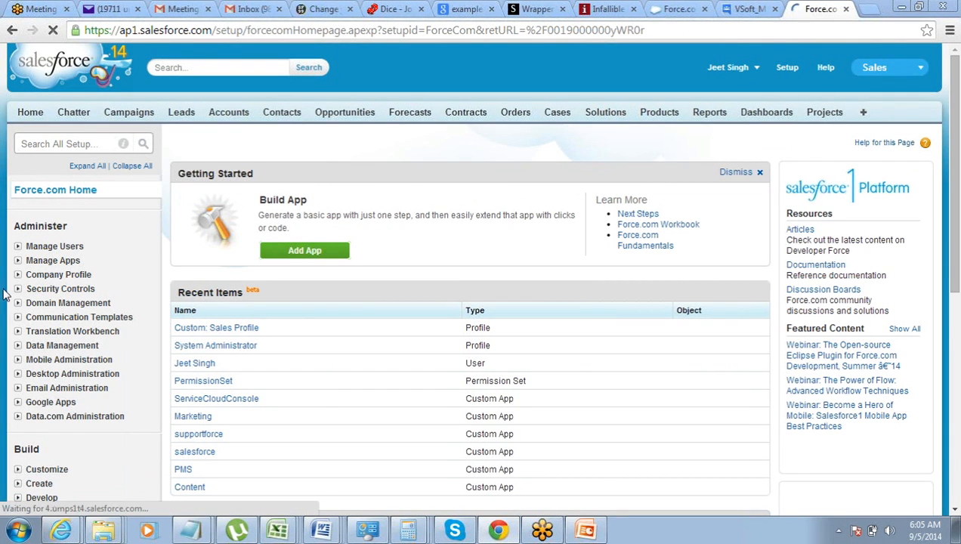
left_click(18, 345)
scroll(23, 346, "down", 2)
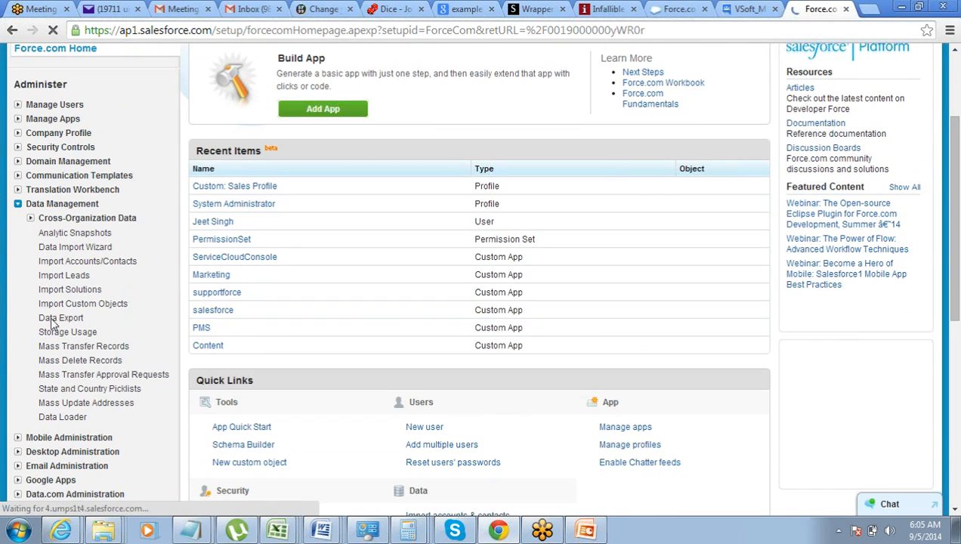
left_click(56, 320)
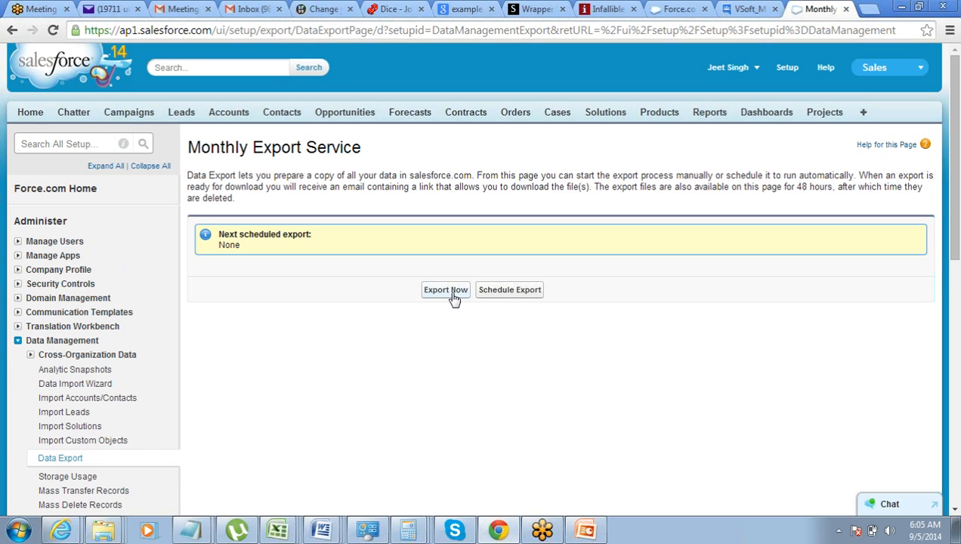
left_click(498, 297)
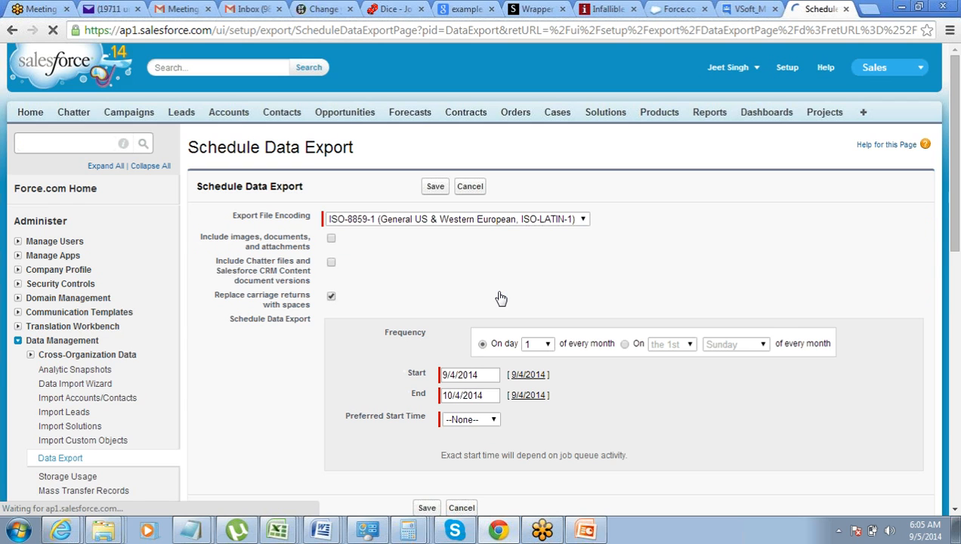
- Examine the scheduling options and the full list of exported data types on the Schedule Data Export page
scroll(498, 297, "down", 5)
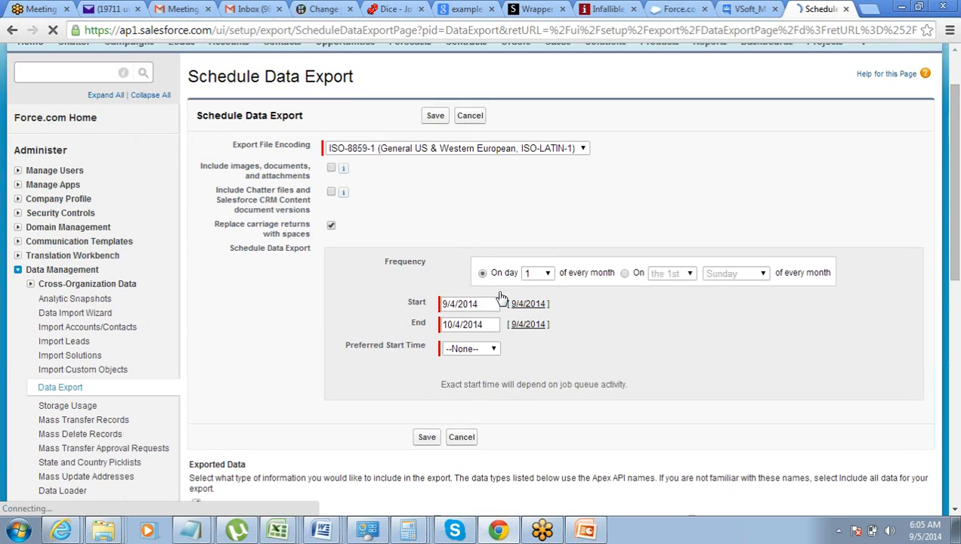
scroll(499, 297, "up", 1)
scroll(499, 297, "up", 3)
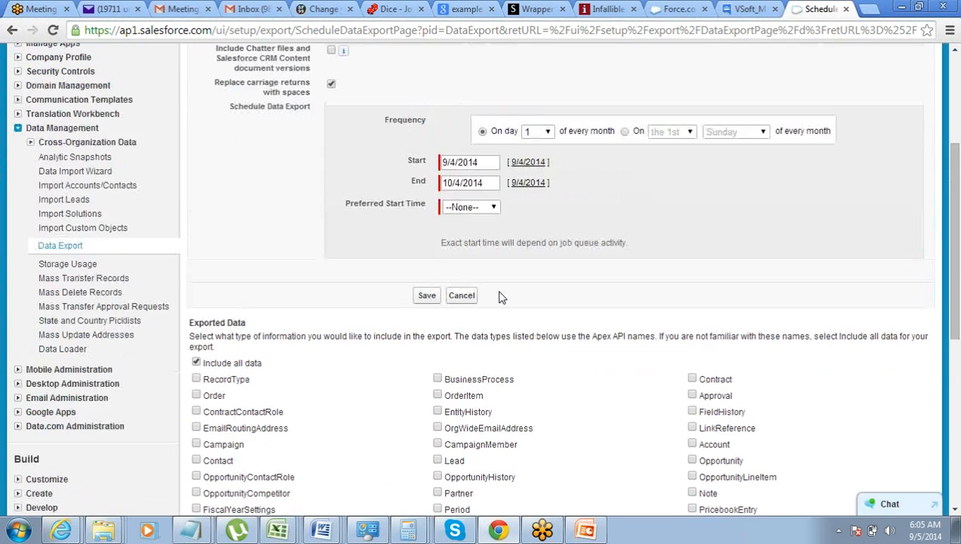
scroll(499, 297, "down", 2)
scroll(498, 297, "up", 2)
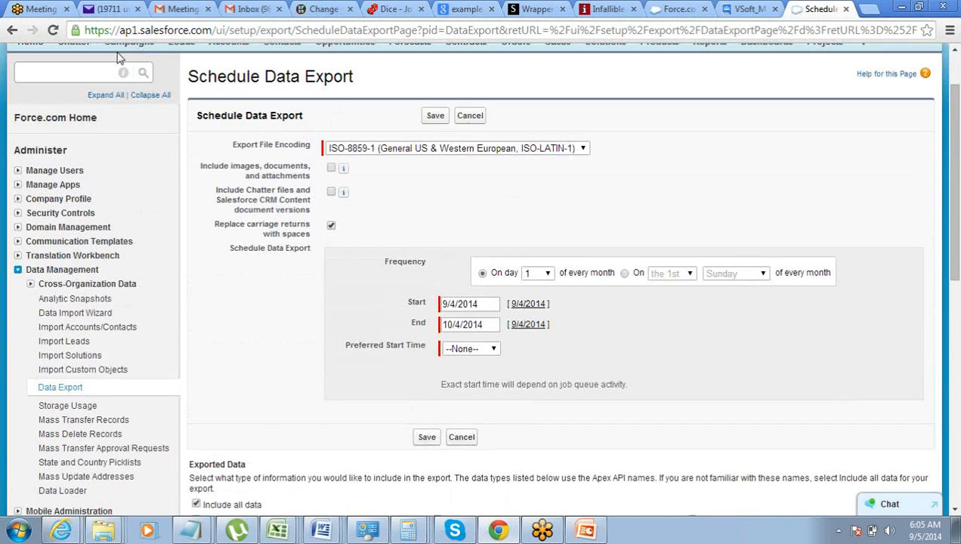
scroll(351, 197, "down", 2)
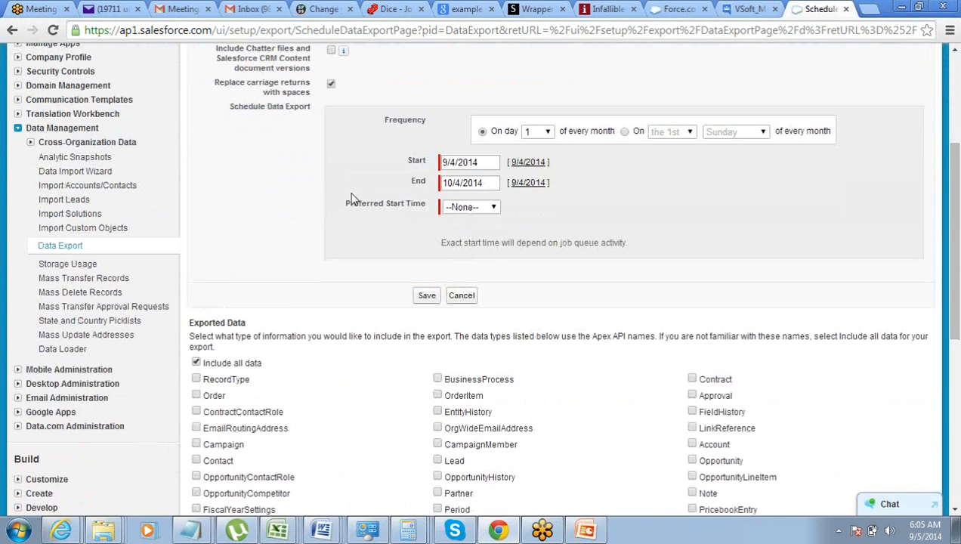
scroll(351, 198, "down", 1)
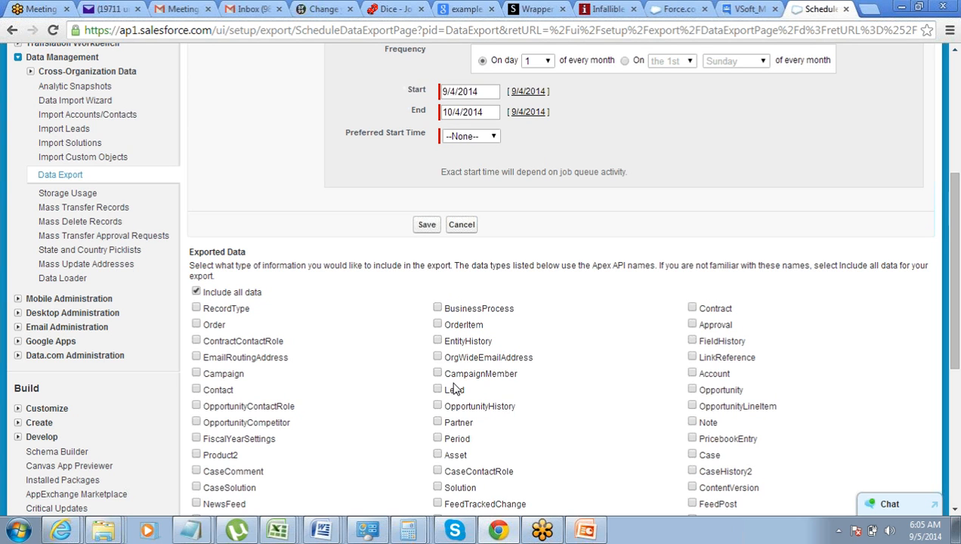
scroll(455, 389, "down", 1)
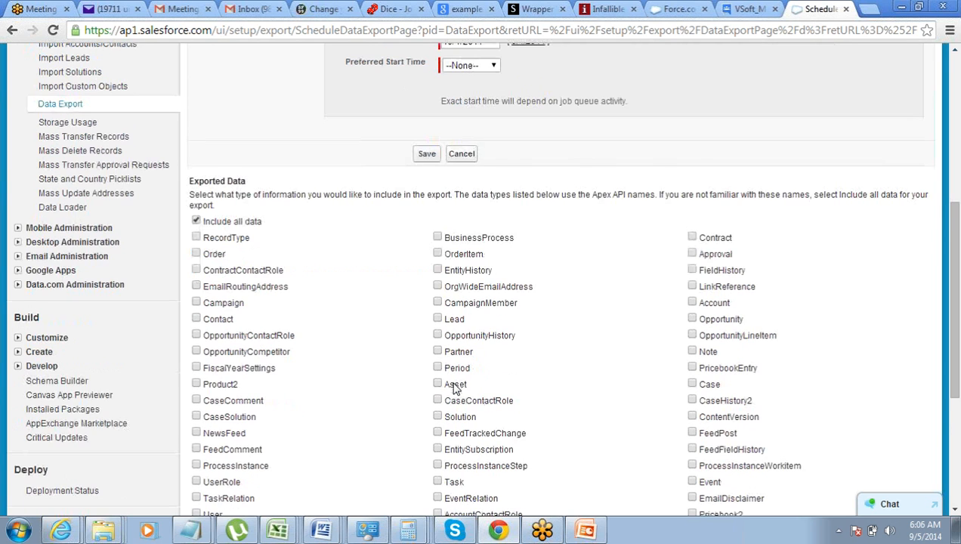
scroll(455, 389, "down", 3)
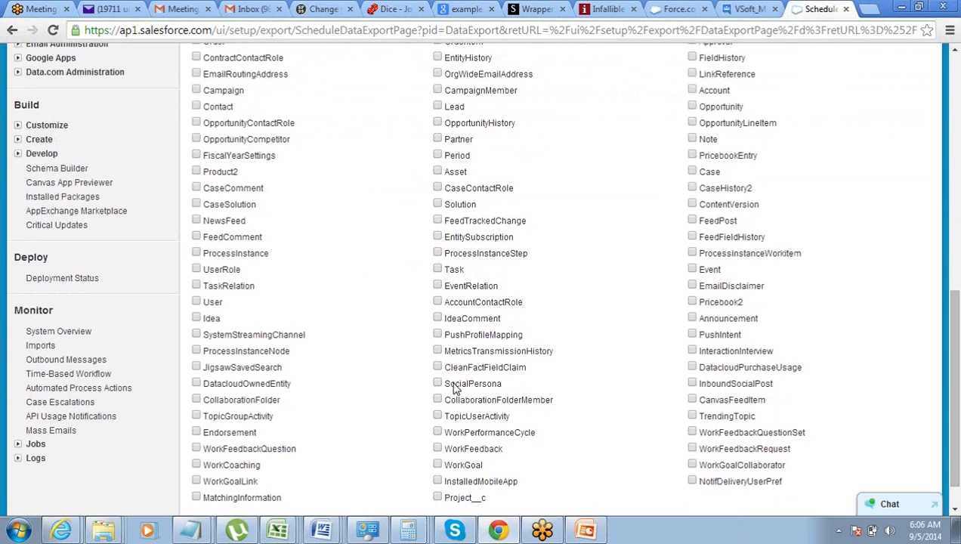
scroll(455, 389, "down", 1)
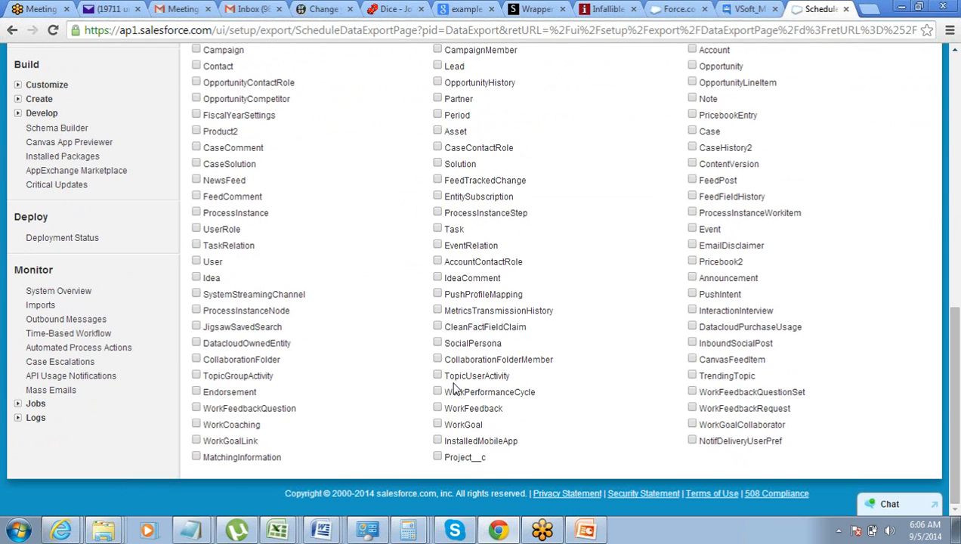
scroll(455, 389, "up", 3)
scroll(455, 389, "down", 3)
scroll(457, 280, "up", 1)
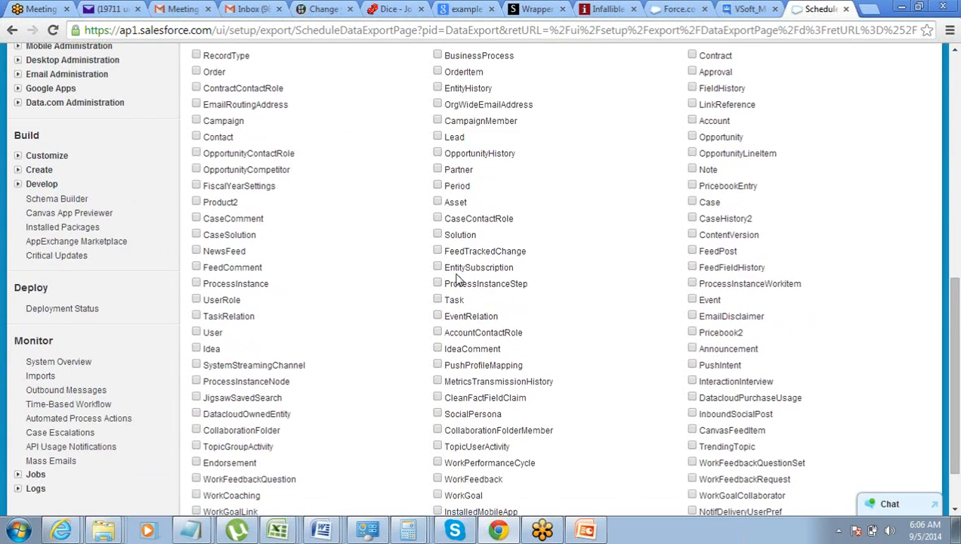
scroll(456, 279, "up", 1)
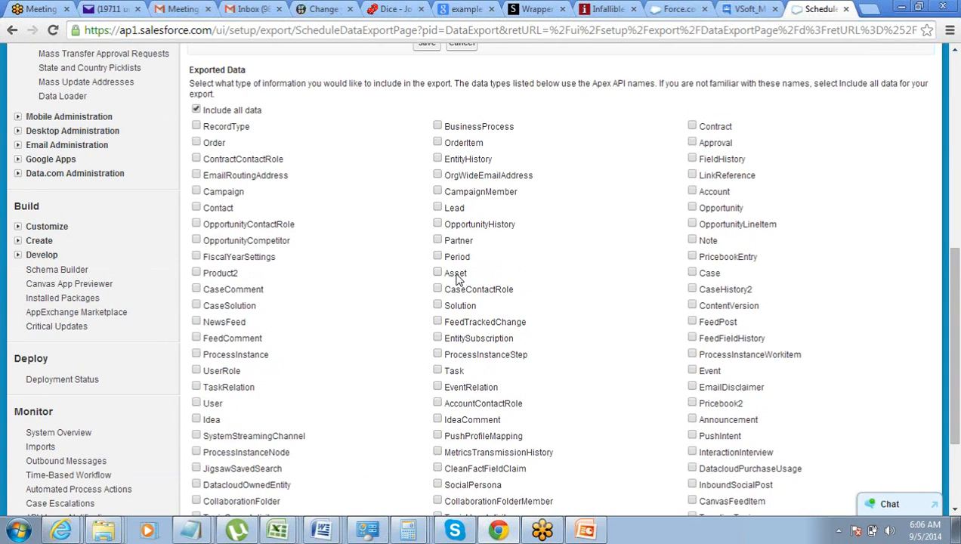
- Find "project" on the page and select only the Project__c object for export instead of all data
key("ctrl+f")
type("project")
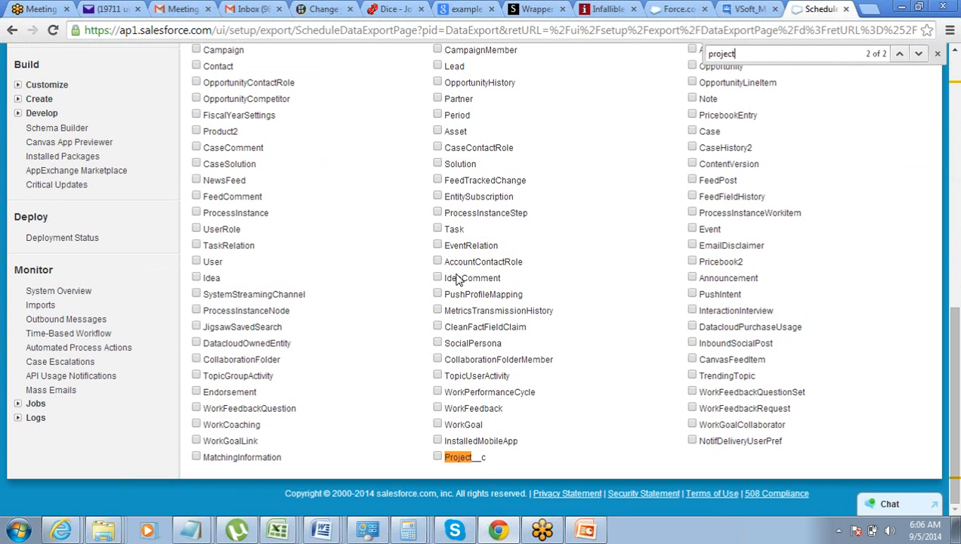
left_click_drag(488, 462, 446, 466)
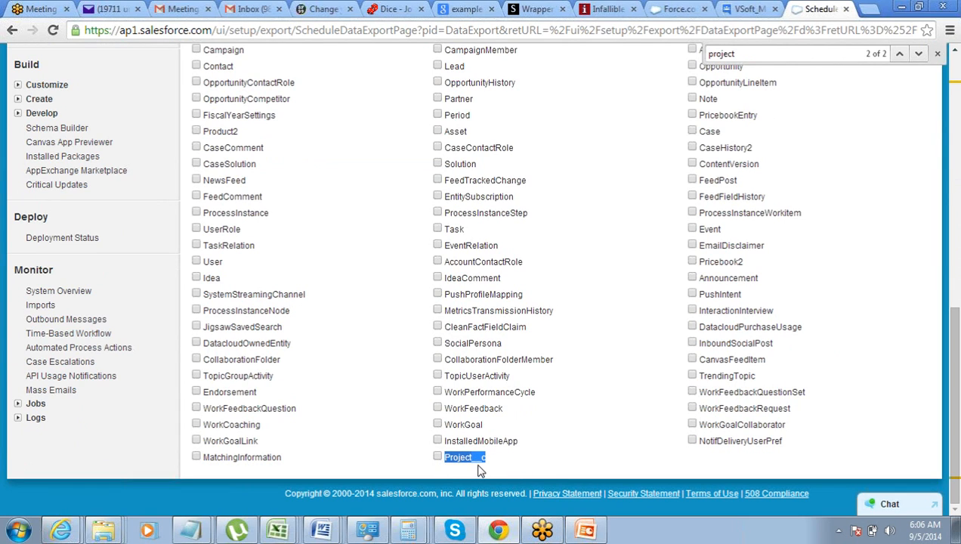
left_click(480, 459)
scroll(481, 468, "up", 2)
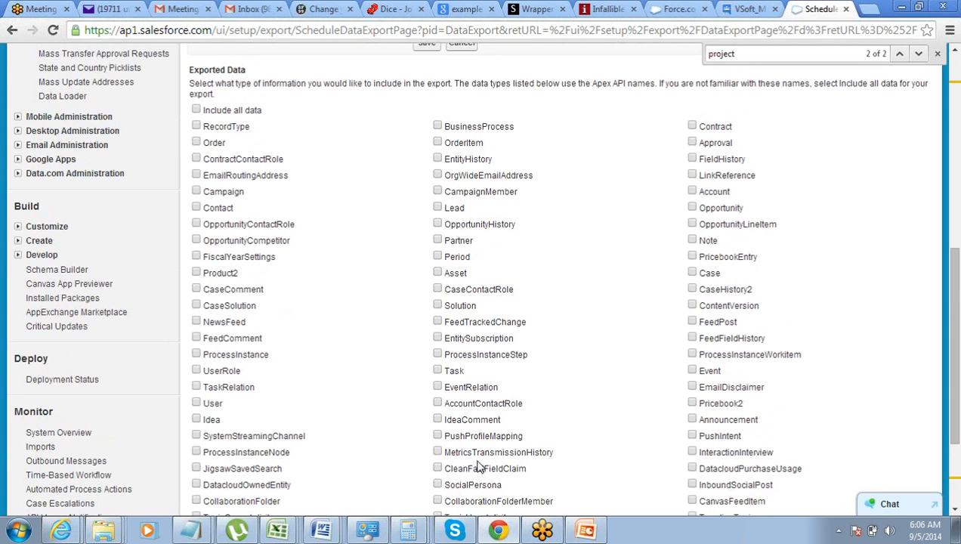
- Review the export form and search the page for "profile", moving on to the match among the exported data types
scroll(480, 468, "up", 6)
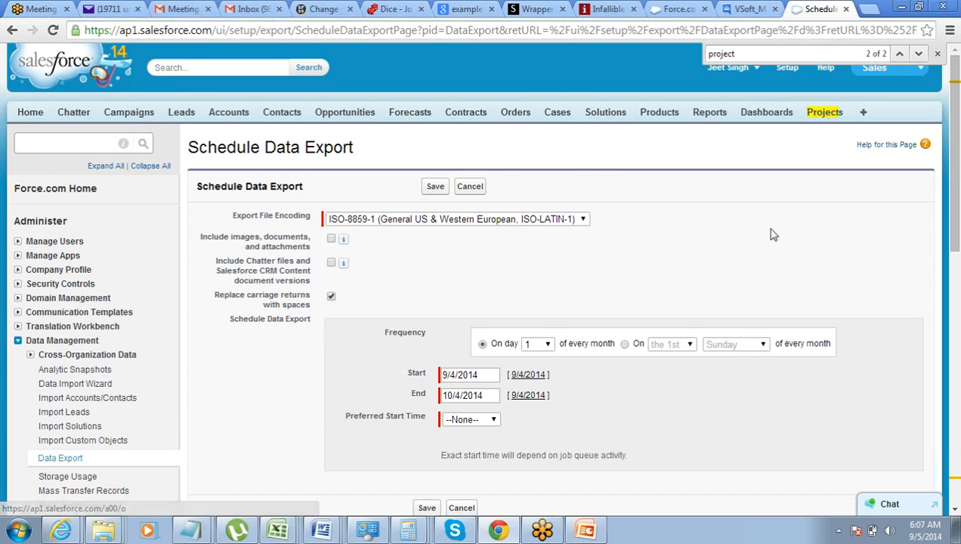
scroll(748, 242, "down", 10)
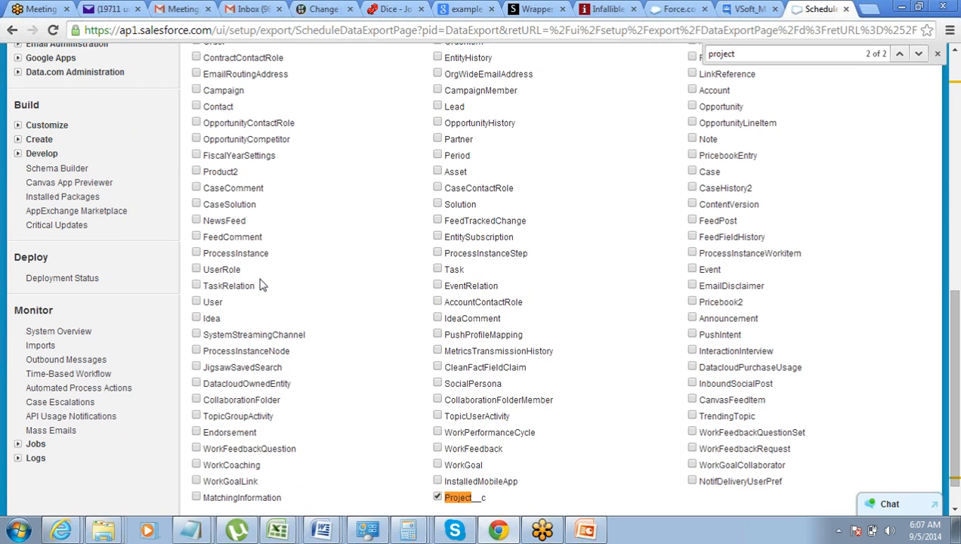
key("ctrl+f")
type("profile")
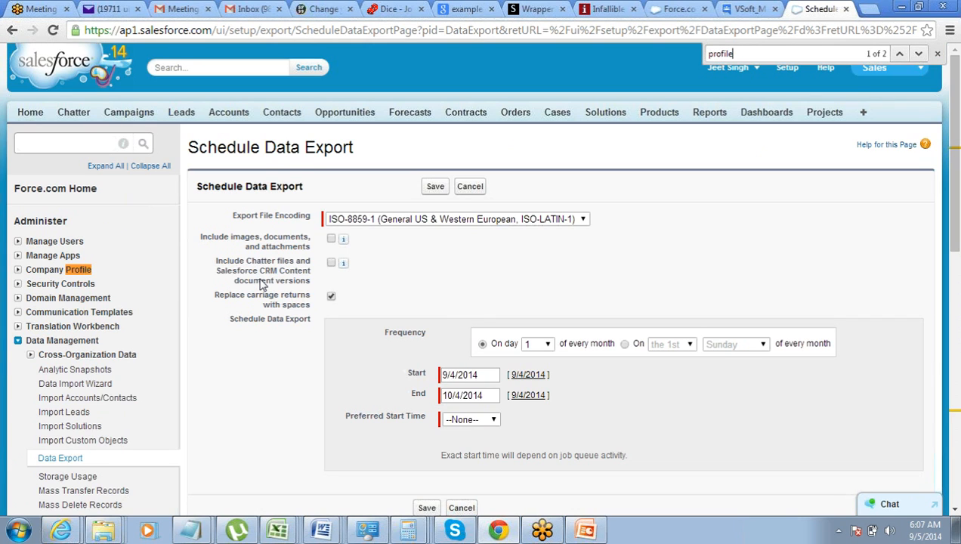
key("Return")
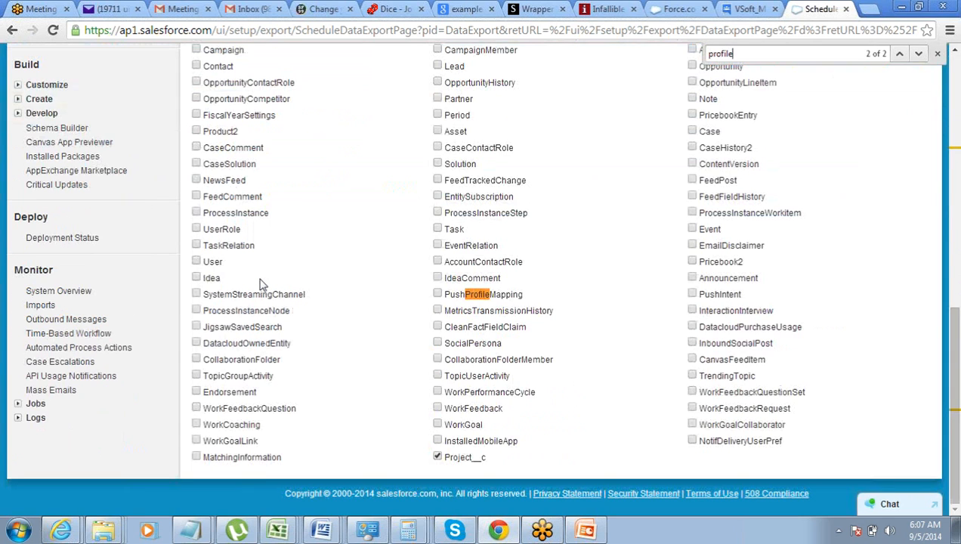
- Add Contact, Lead and Account to the exported data types on the Schedule Data Export form
key("Return")
key("Return")
scroll(336, 179, "up", 3)
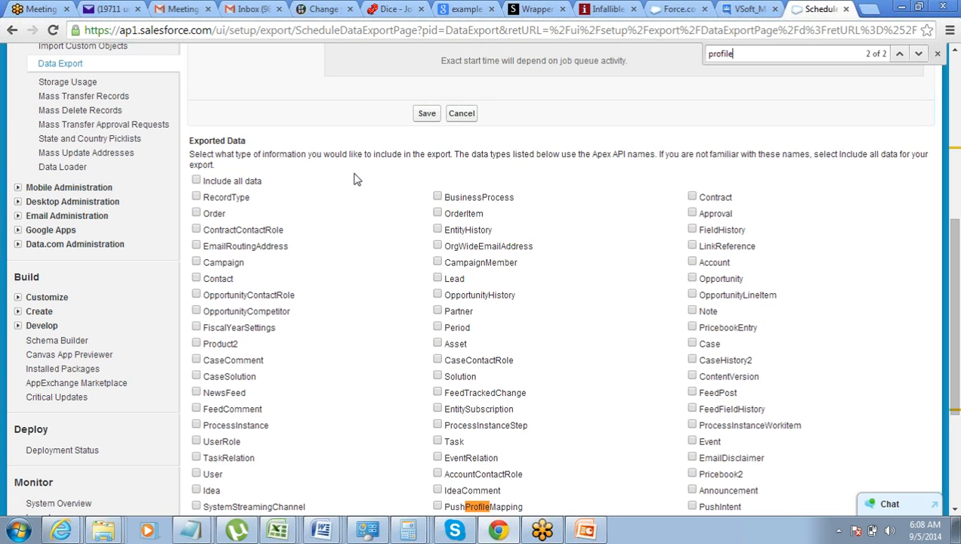
scroll(355, 180, "up", 5)
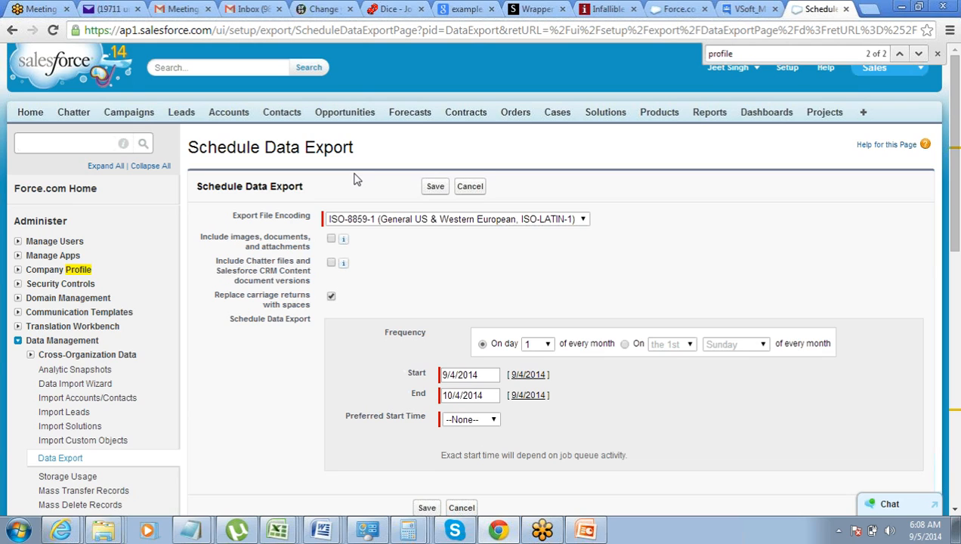
scroll(356, 179, "down", 3)
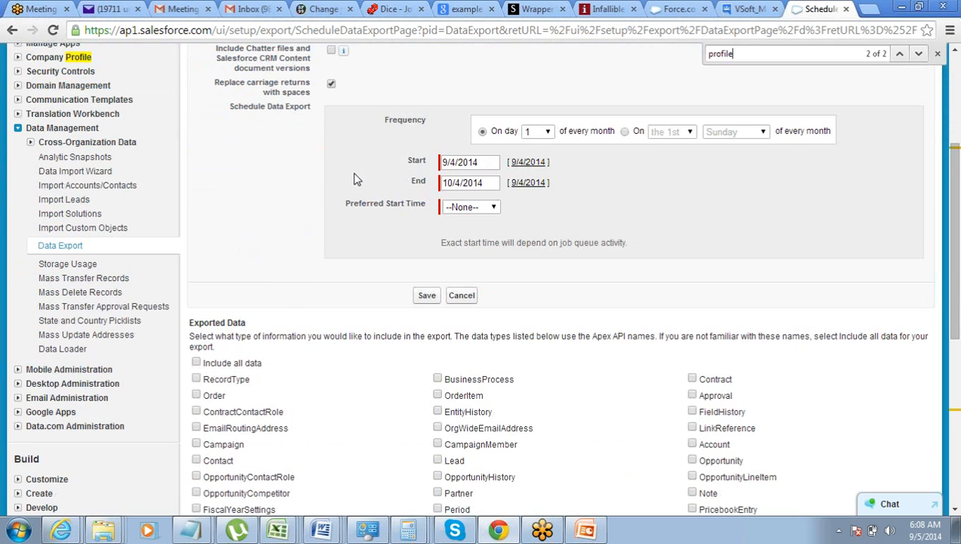
scroll(339, 181, "down", 1)
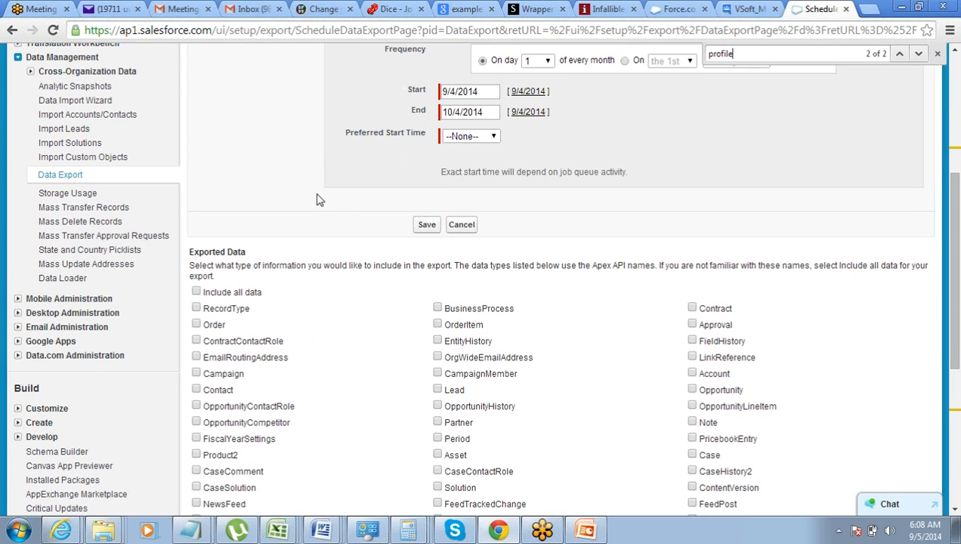
scroll(317, 199, "down", 1)
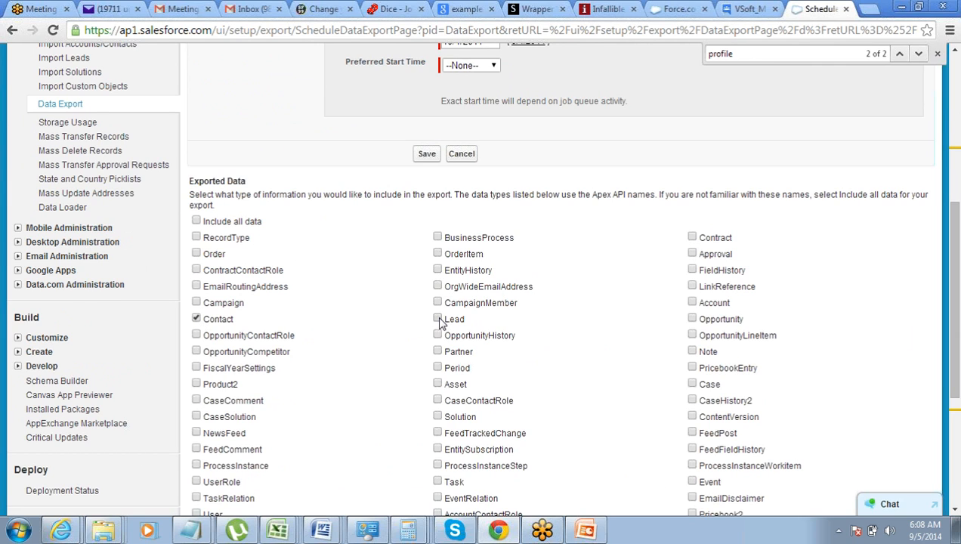
left_click(692, 302)
- Check the start date's calendar and set the scheduled export's end date to 12/31/2014
scroll(440, 323, "up", 1)
scroll(444, 324, "up", 1)
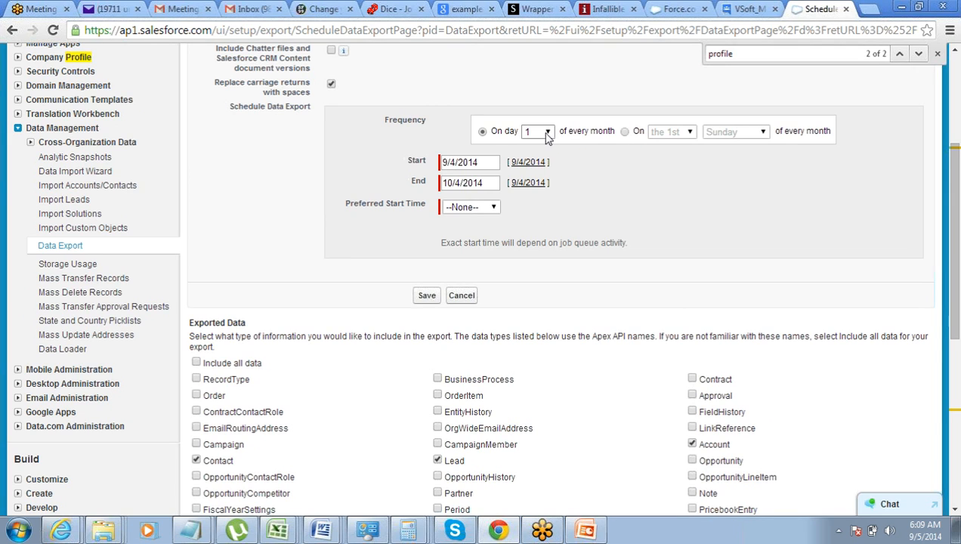
left_click(490, 161)
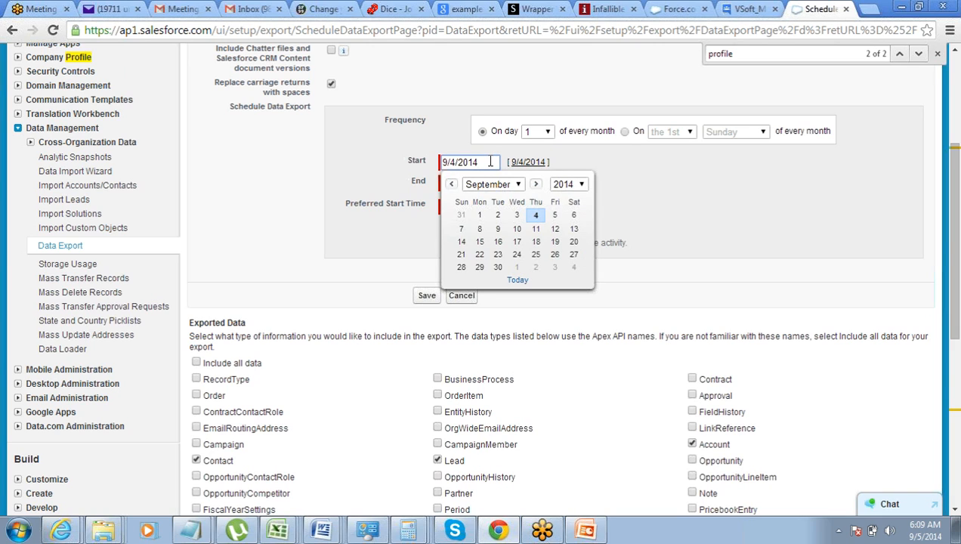
left_click(412, 190)
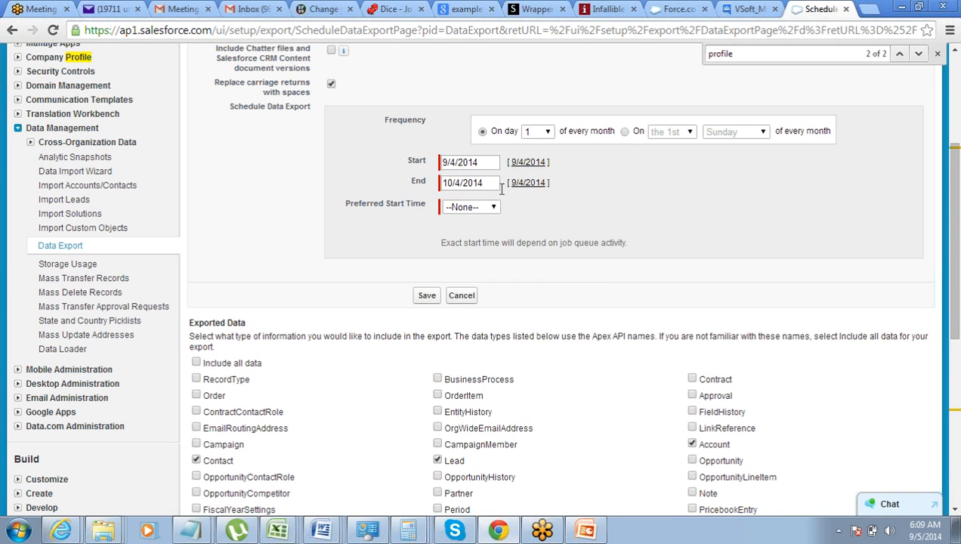
left_click(493, 184)
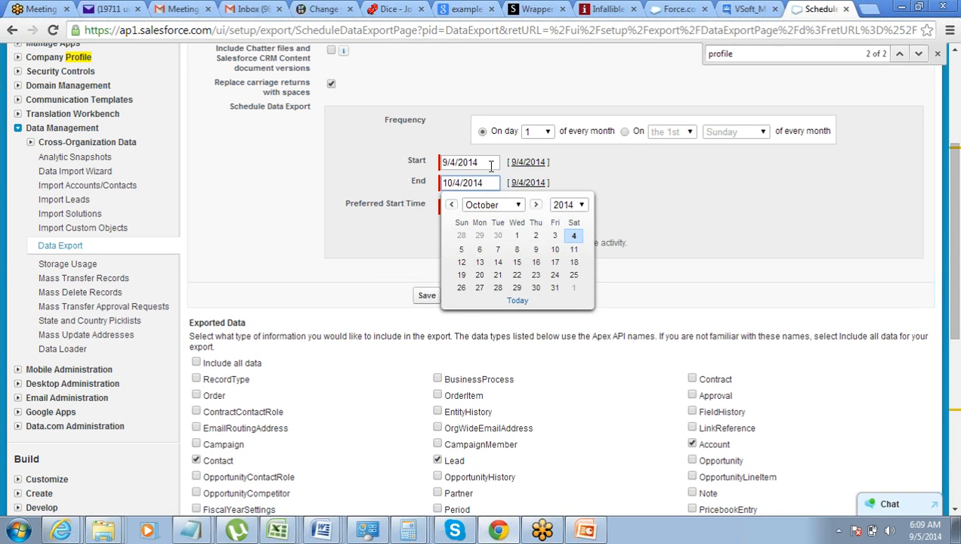
left_click(519, 206)
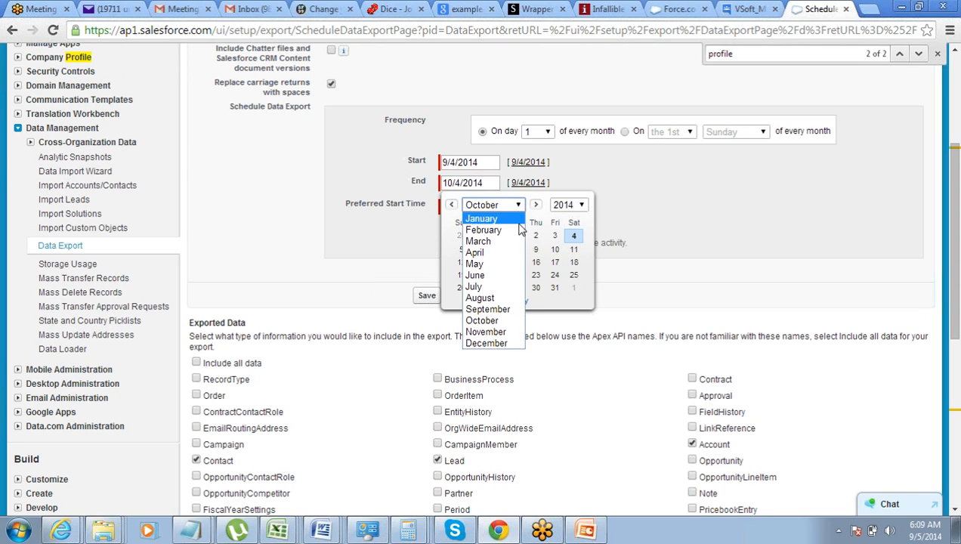
left_click(505, 346)
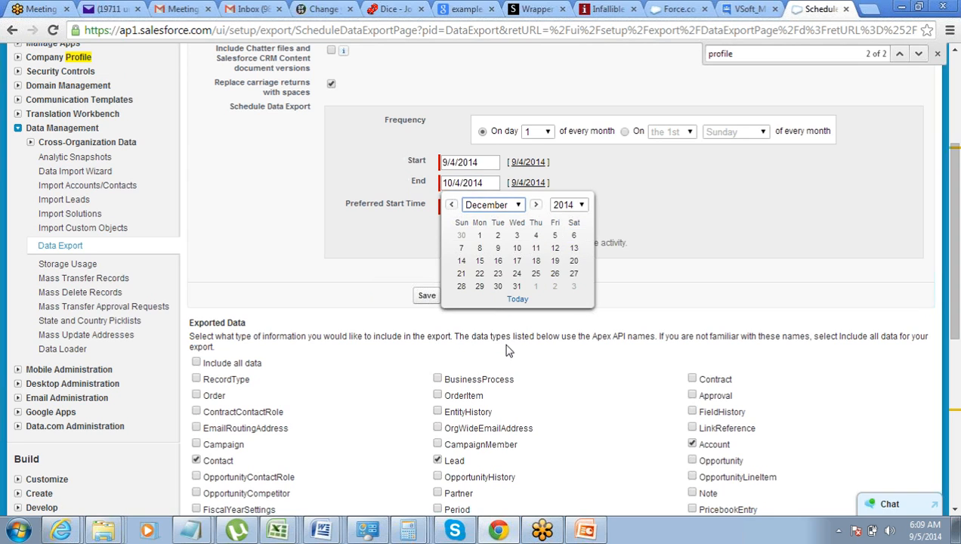
left_click(517, 286)
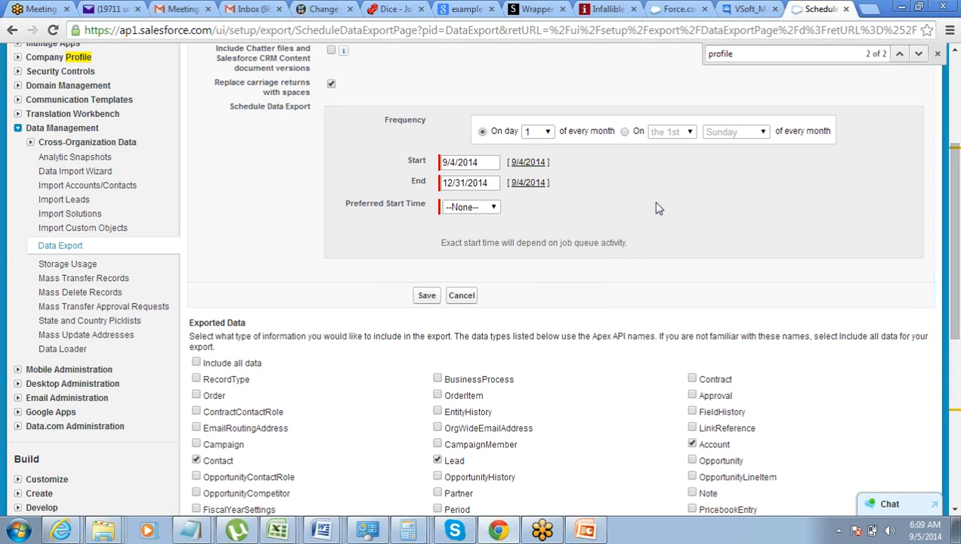
- Look through the preferred start times without choosing one, and cancel the Schedule Data Export form
left_click(457, 214)
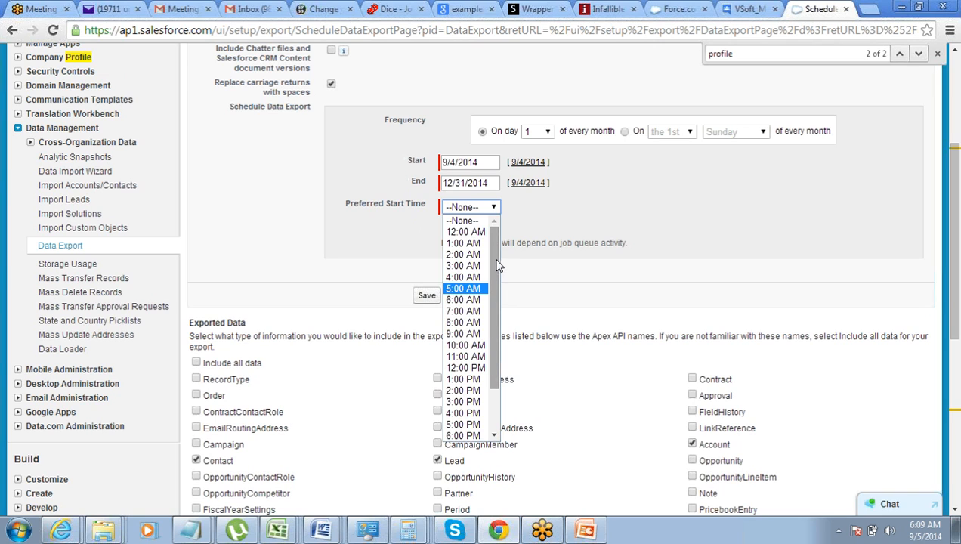
left_click_drag(490, 258, 494, 317)
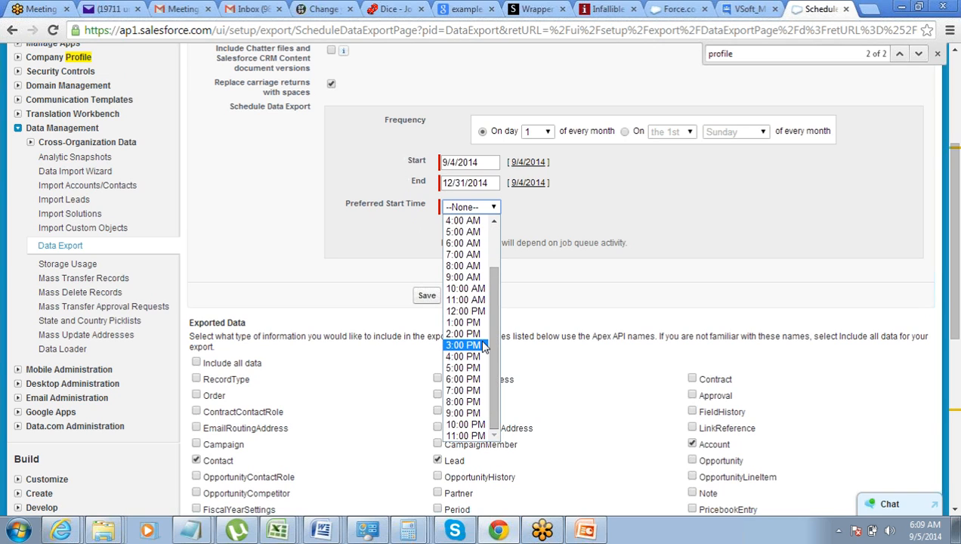
left_click(540, 308)
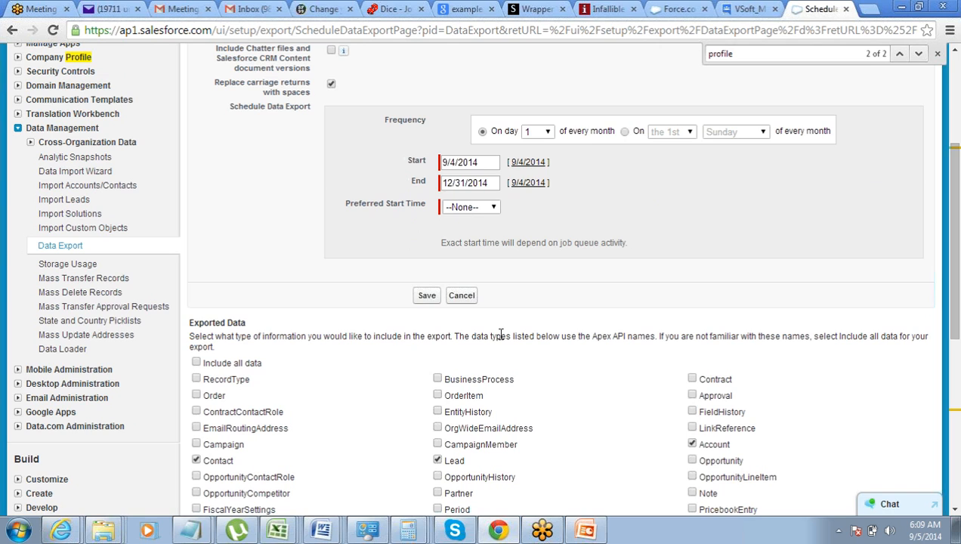
scroll(471, 351, "down", 1)
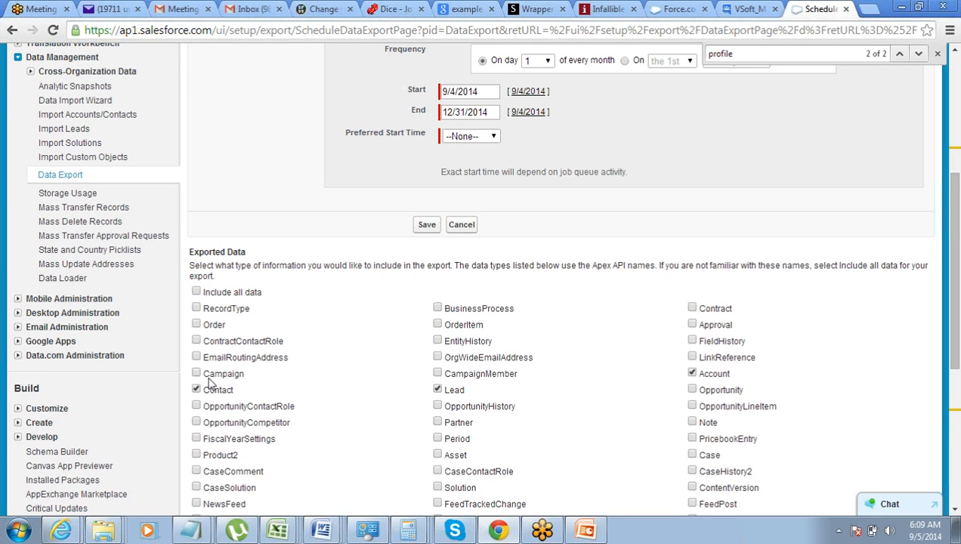
left_click(461, 226)
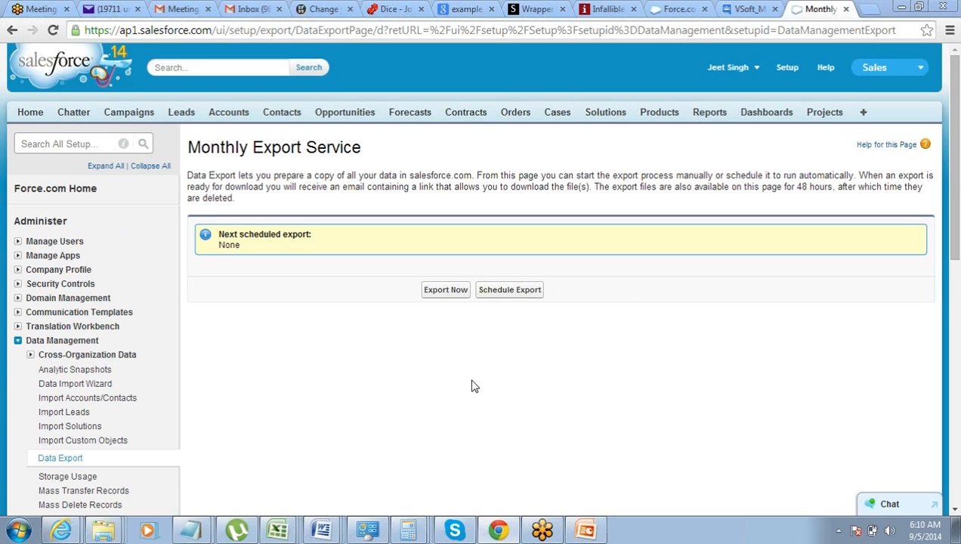
- Start an immediate export with Export Now, including only the Account data instead of all data
left_click(445, 292)
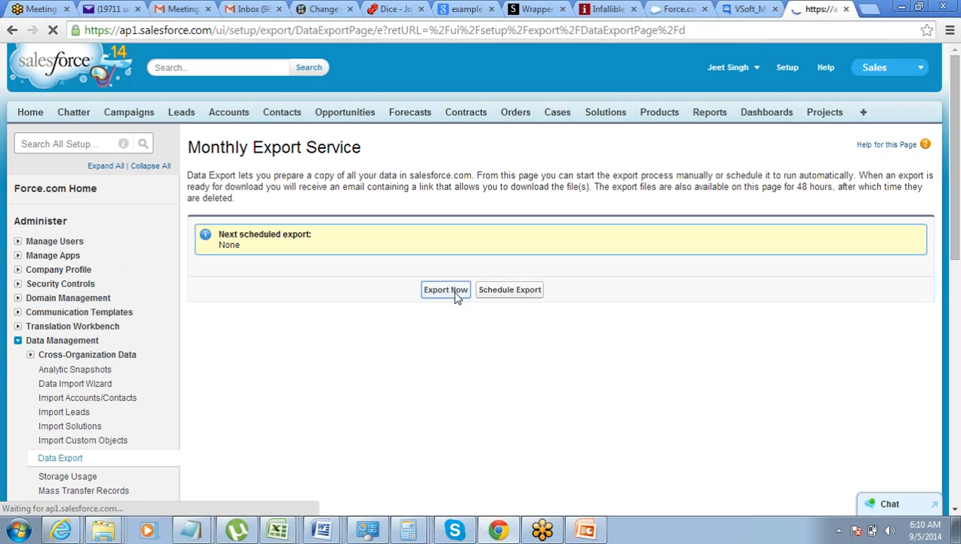
scroll(453, 299, "down", 1)
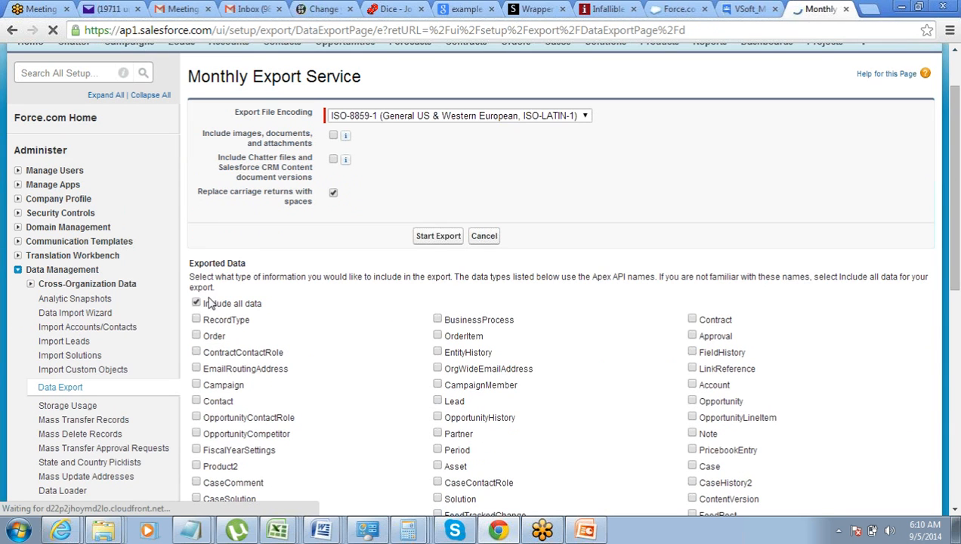
scroll(254, 342, "down", 1)
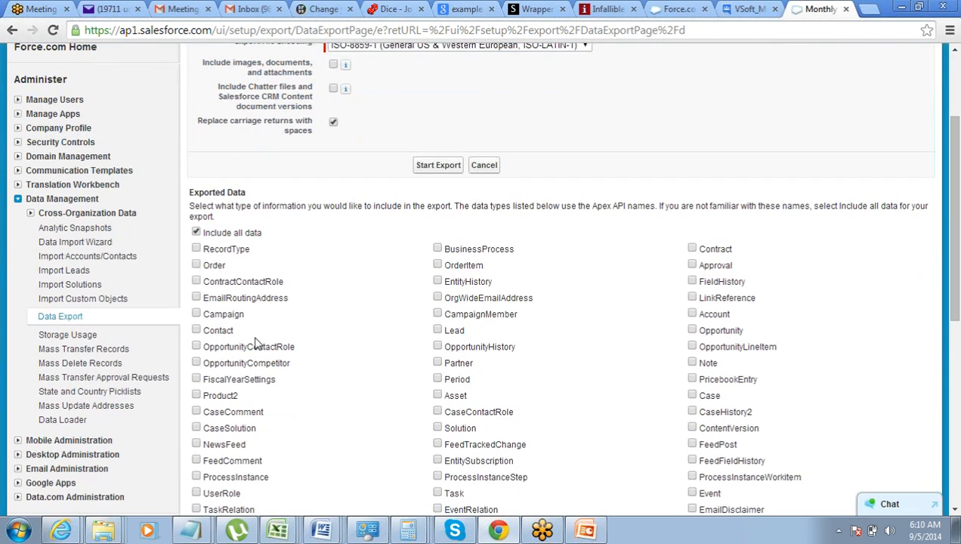
left_click(692, 314)
scroll(630, 341, "up", 2)
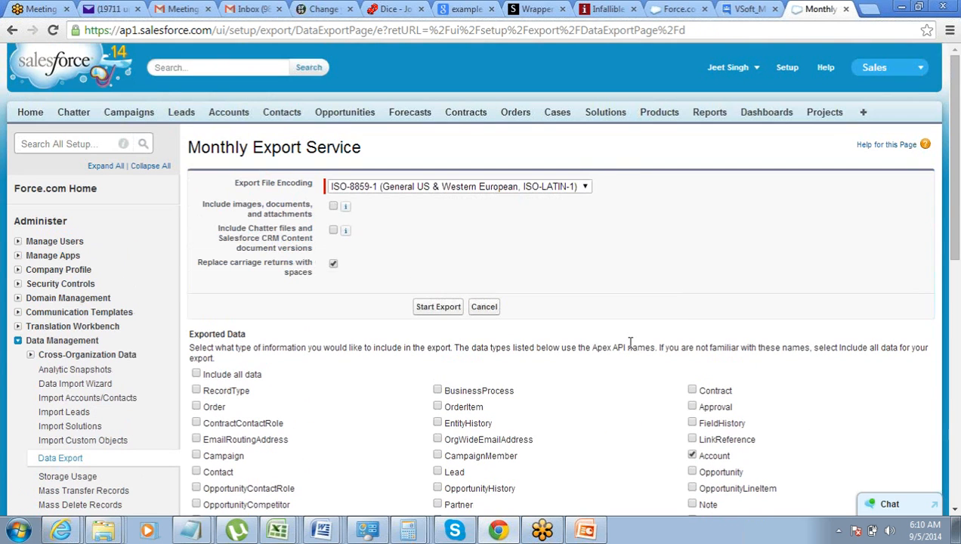
left_click(445, 316)
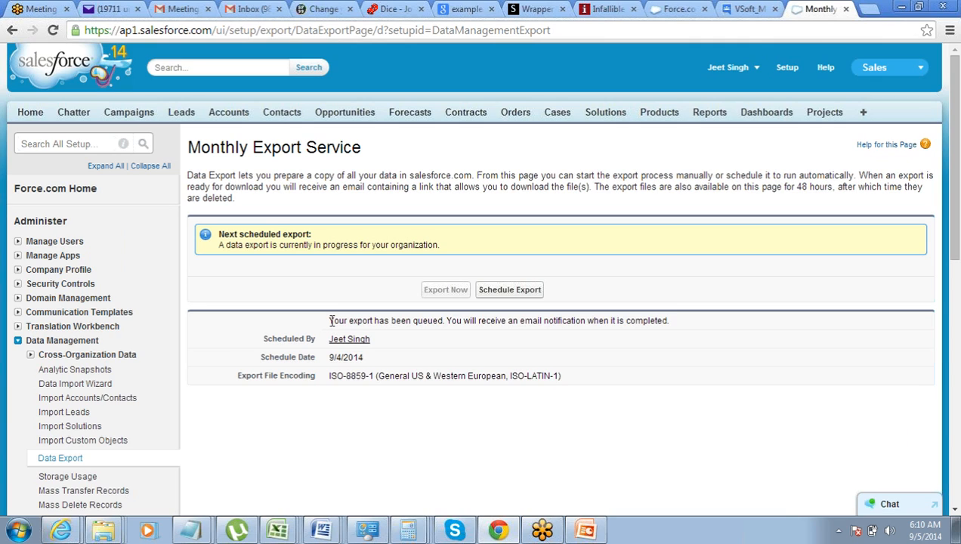
- Highlight the message about the email notification and the note on how long the export files stay available
left_click_drag(330, 321, 712, 321)
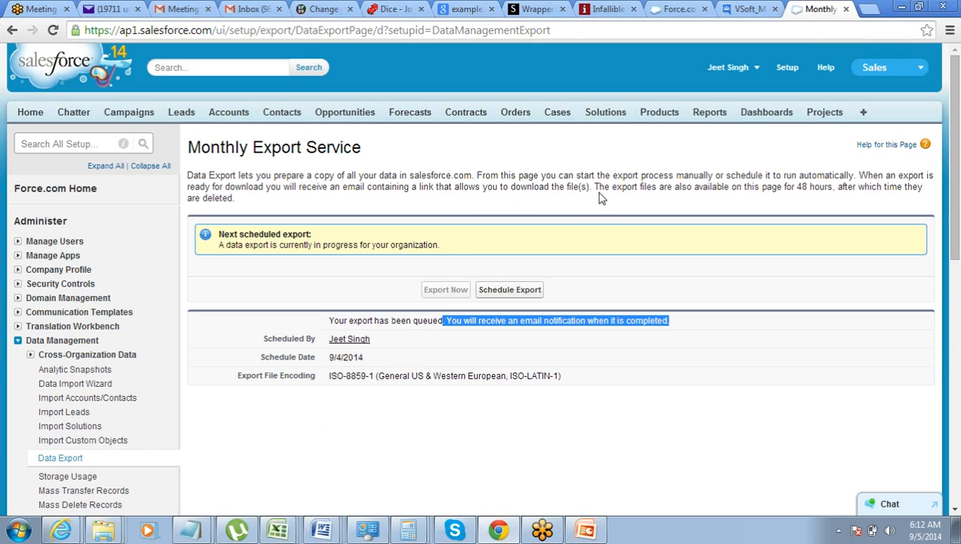
left_click_drag(598, 186, 834, 189)
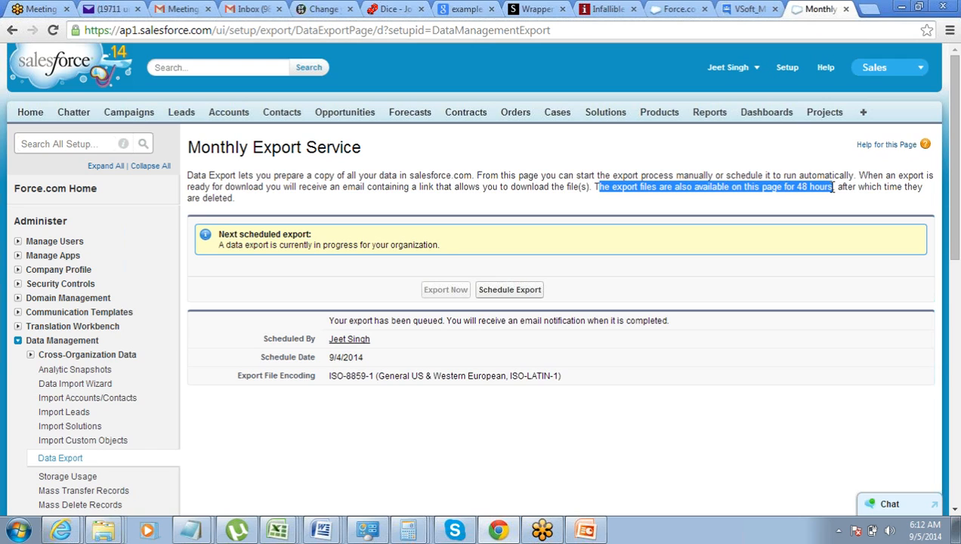
left_click_drag(837, 189, 902, 189)
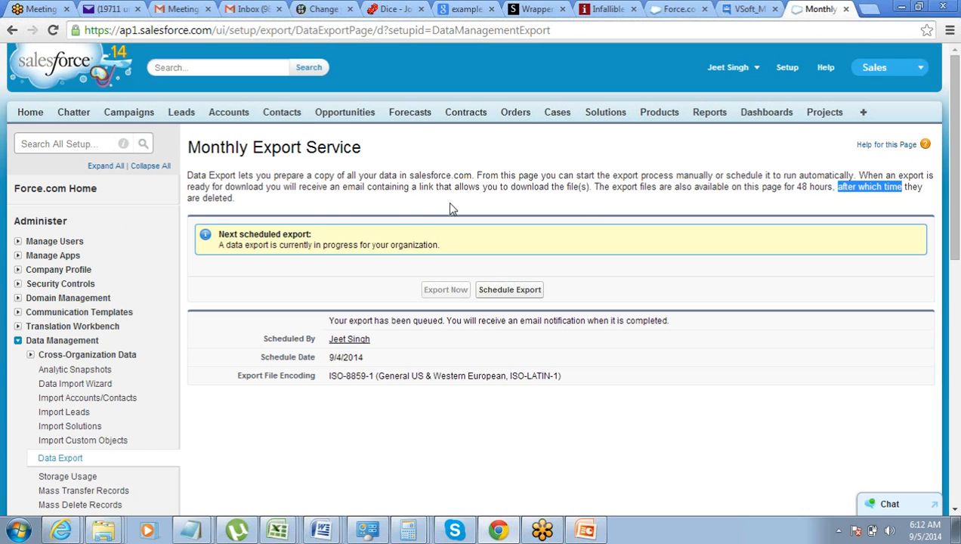
left_click_drag(270, 202, 194, 197)
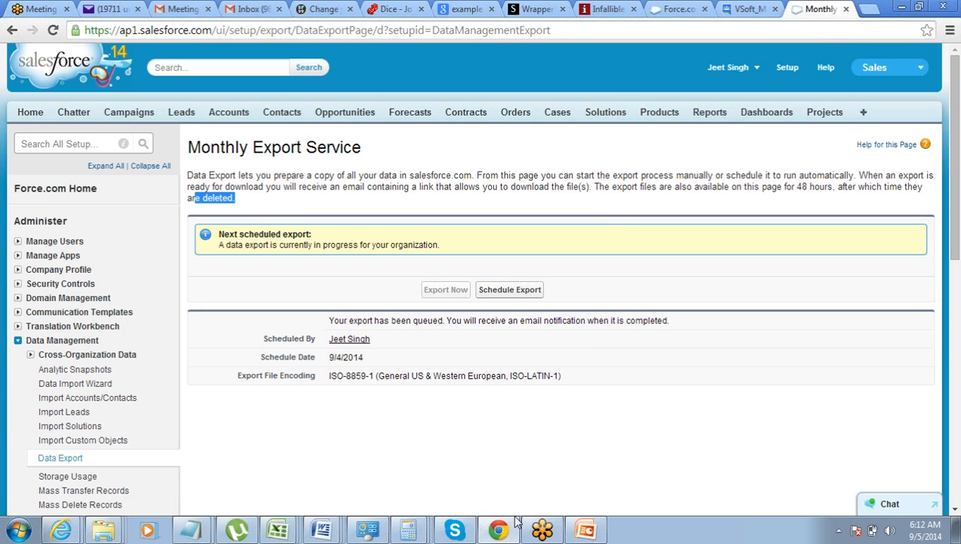
- Switch to the Data_Management presentation in PowerPoint, present the Data Export and Mass Transfer Records slides, and end the slide show
left_click(586, 530)
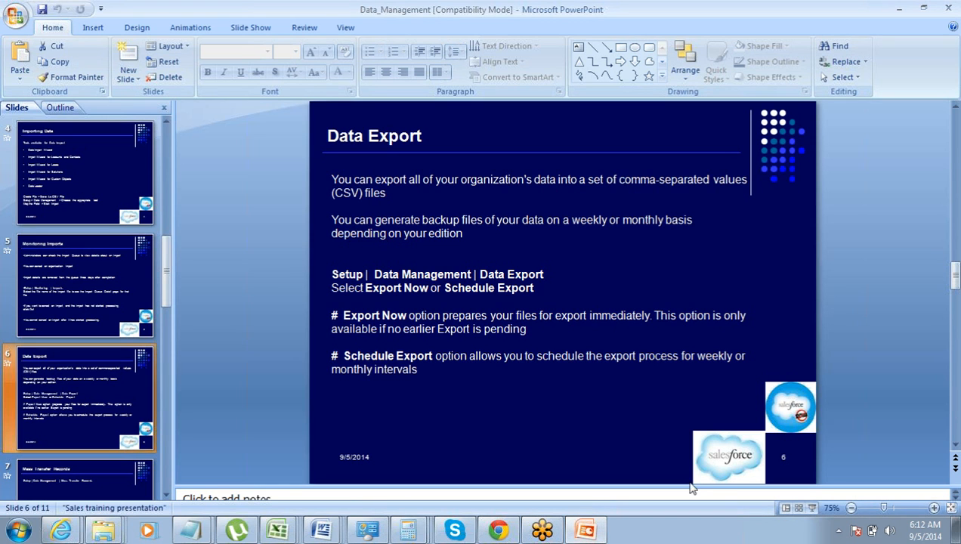
left_click(811, 508)
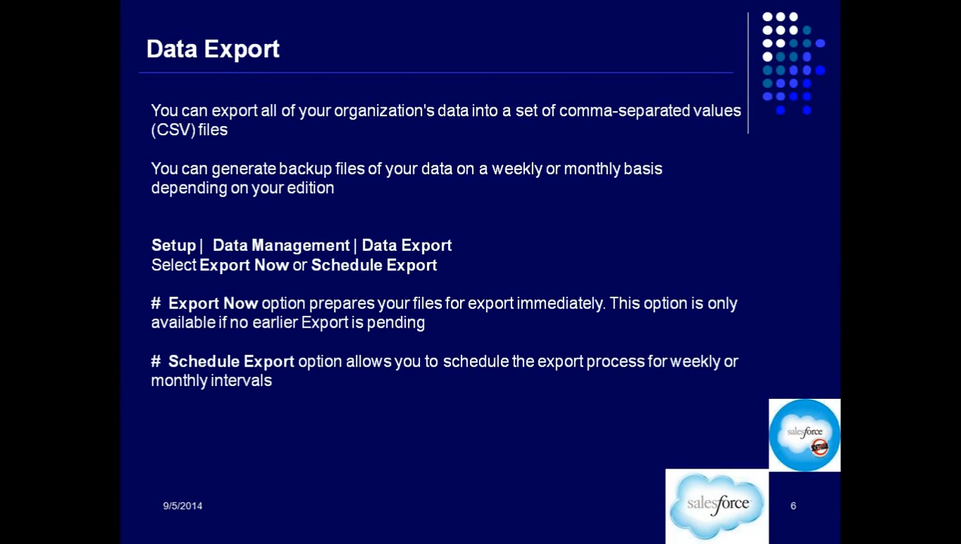
key("Right")
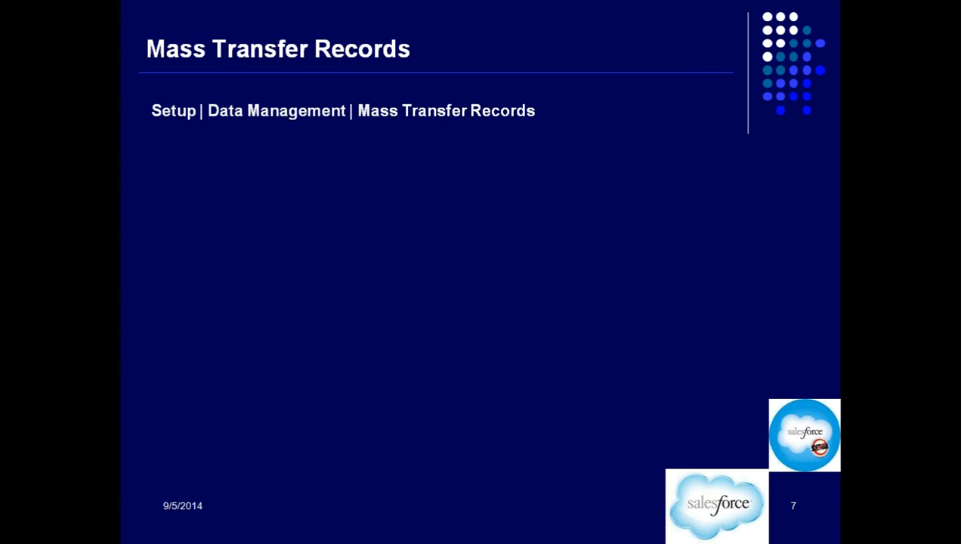
key("Right")
key("Left")
key("Escape")
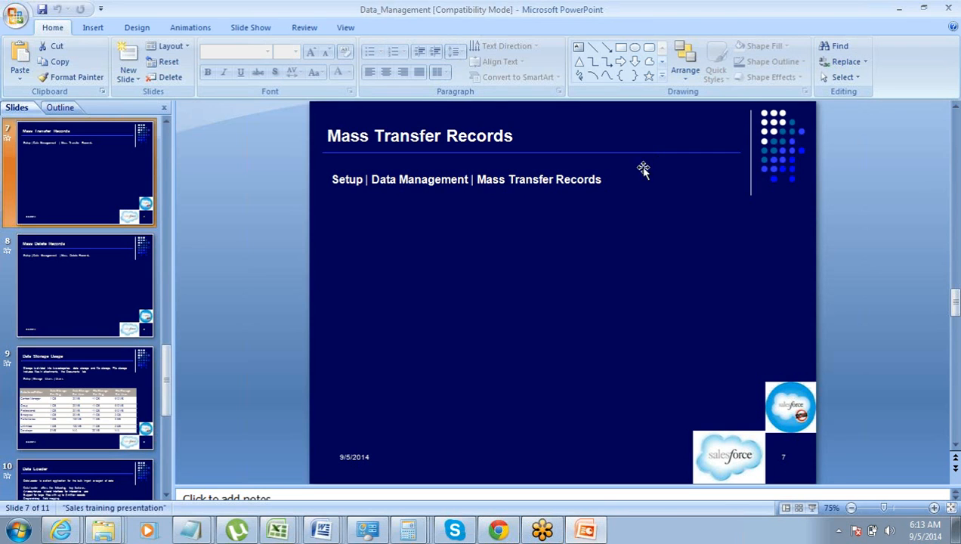
- Return to Salesforce in Chrome and open the Mass Transfer Records page under Data Management
left_click(499, 531)
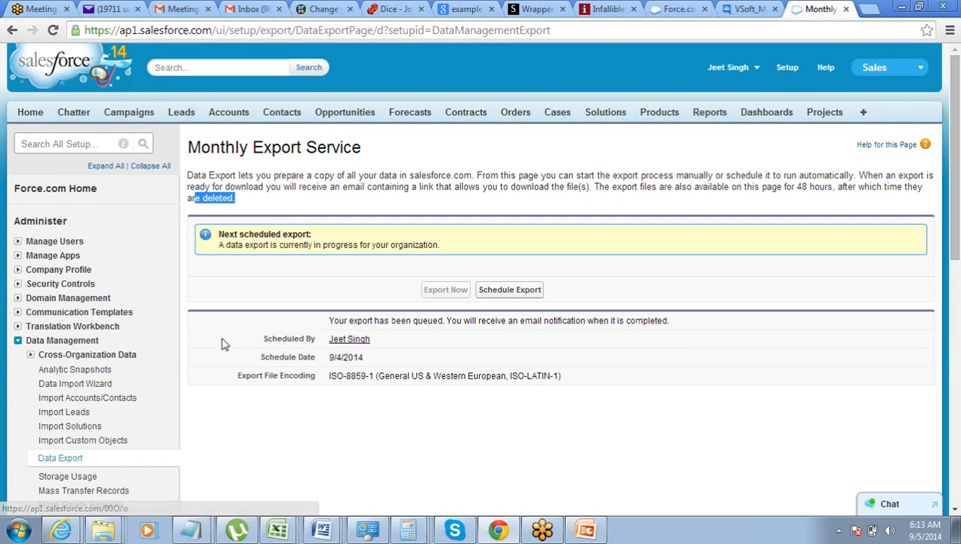
scroll(156, 368, "down", 1)
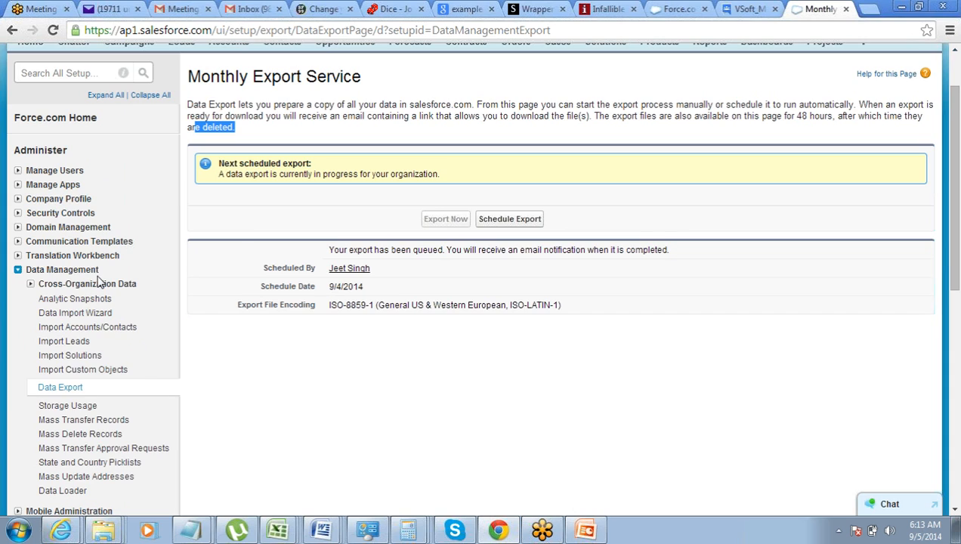
scroll(99, 282, "down", 1)
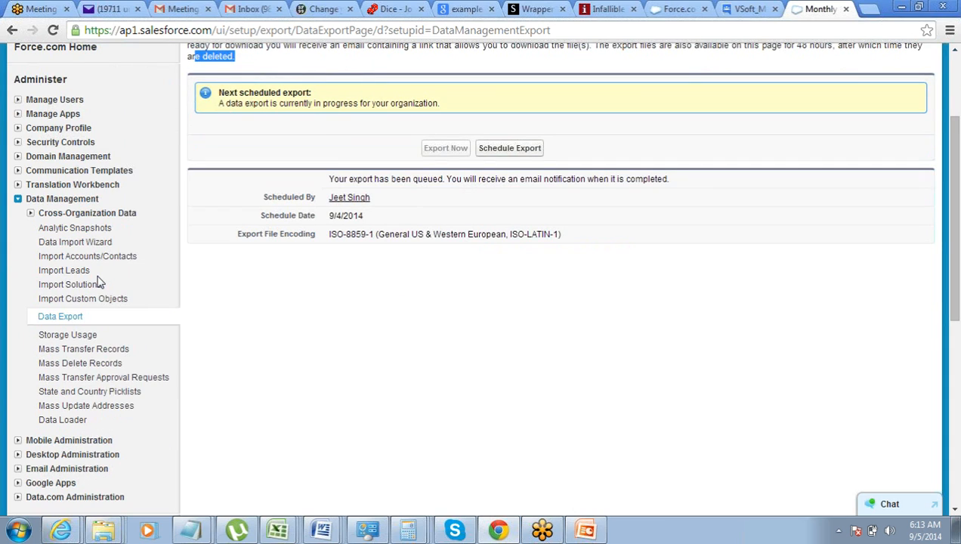
scroll(99, 282, "down", 1)
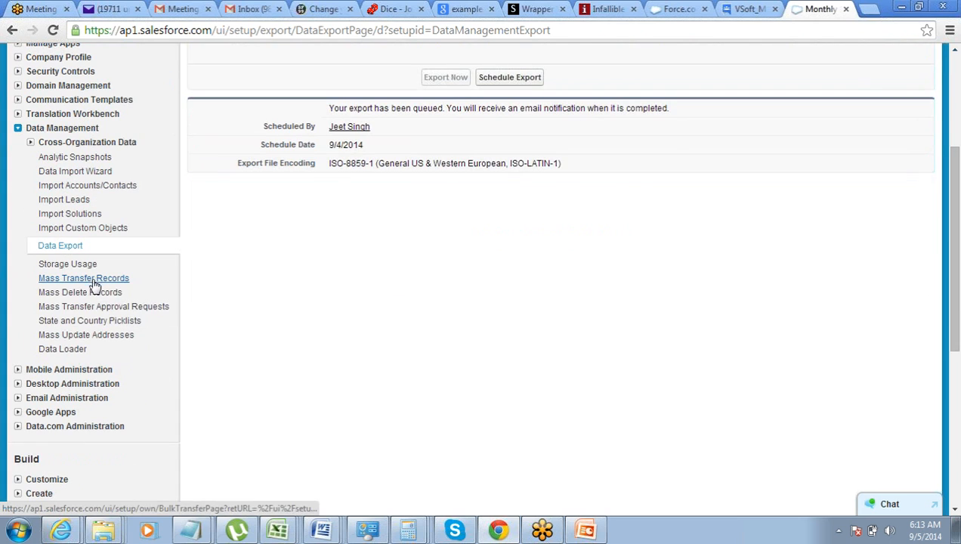
left_click(94, 280)
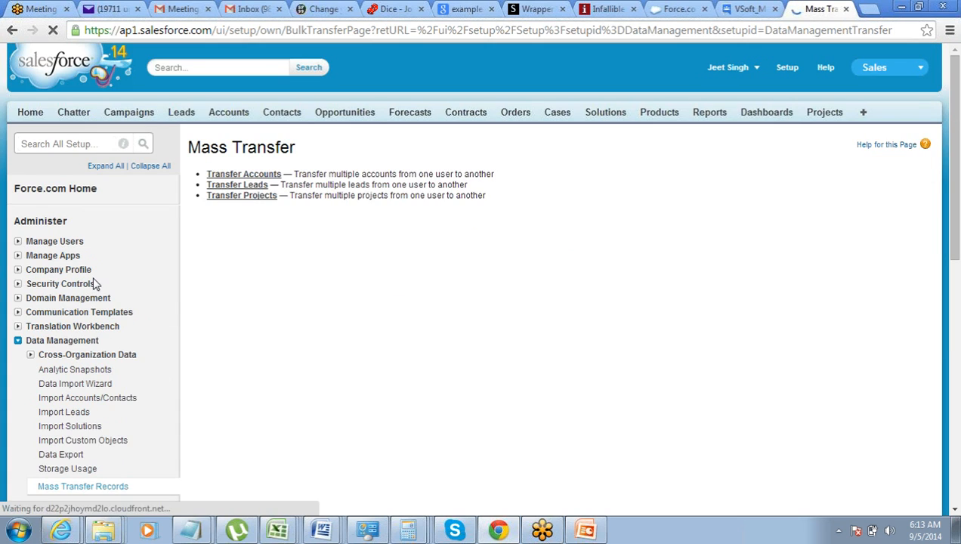
- Open the account transfer form and check which users the Transfer from and Transfer to lookups offer
left_click(268, 175)
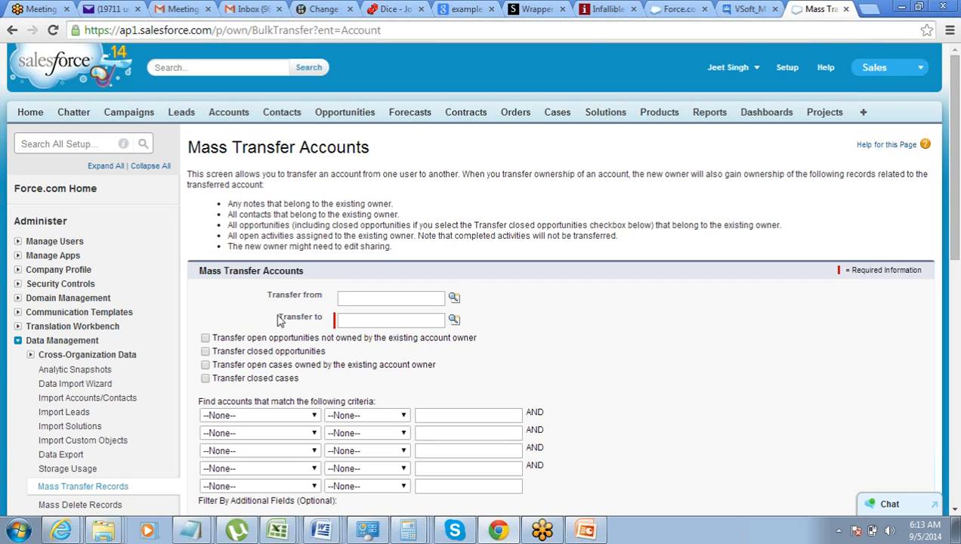
left_click(453, 300)
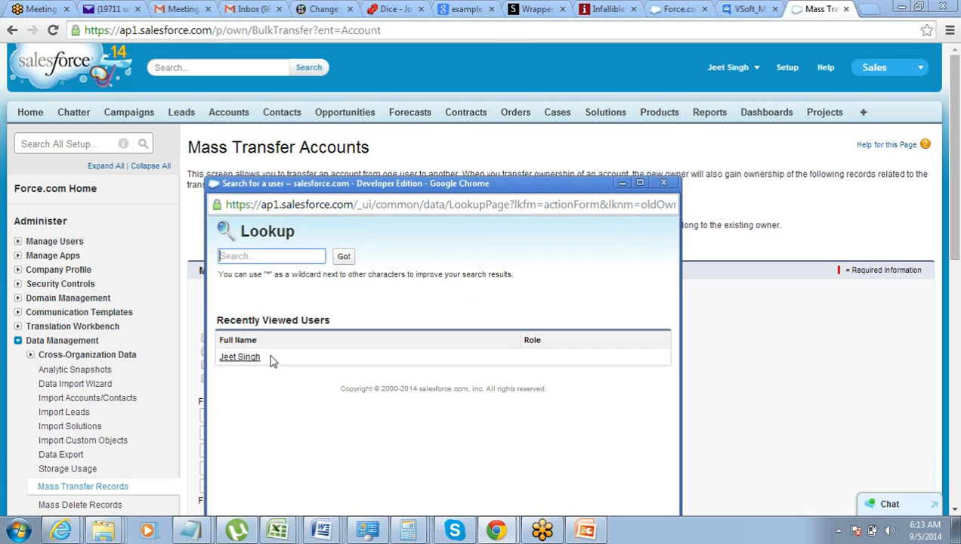
left_click_drag(263, 358, 222, 361)
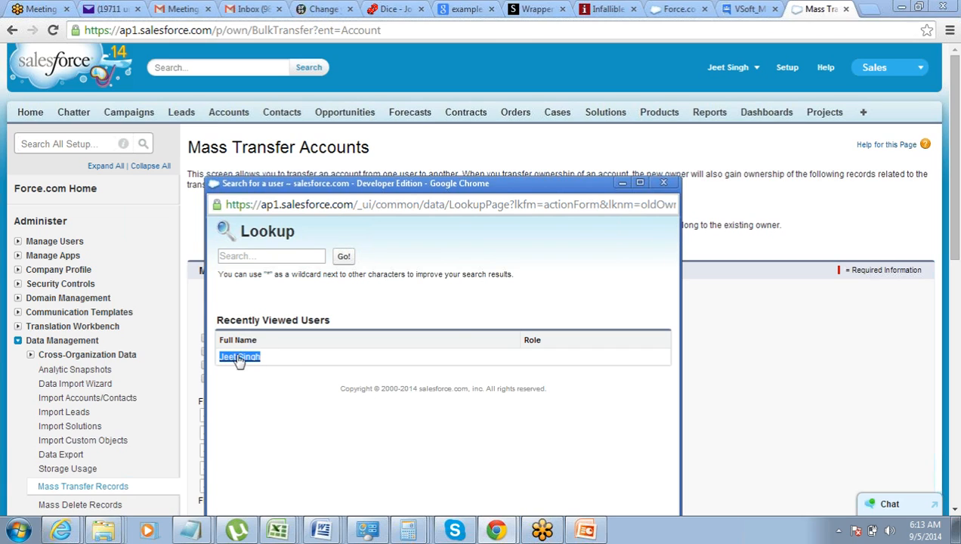
left_click(665, 185)
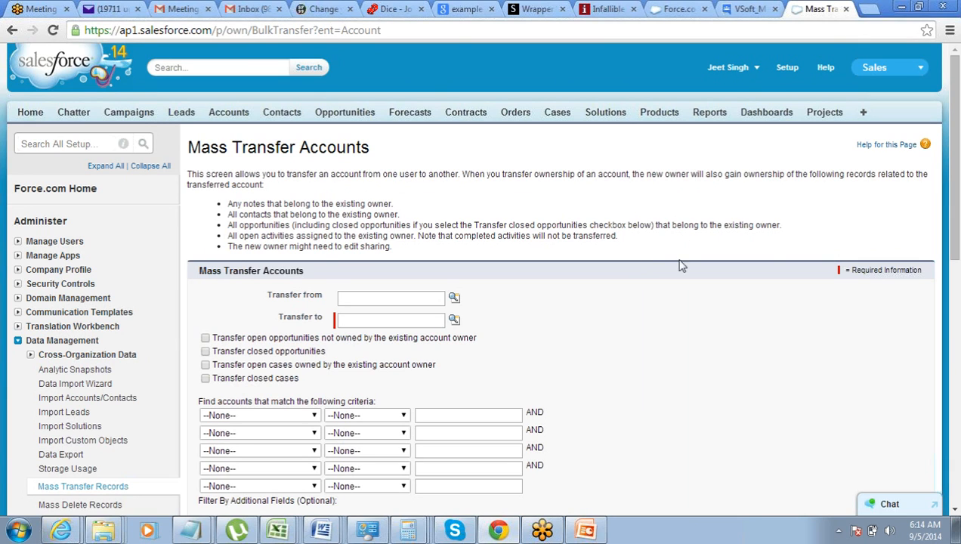
left_click(454, 299)
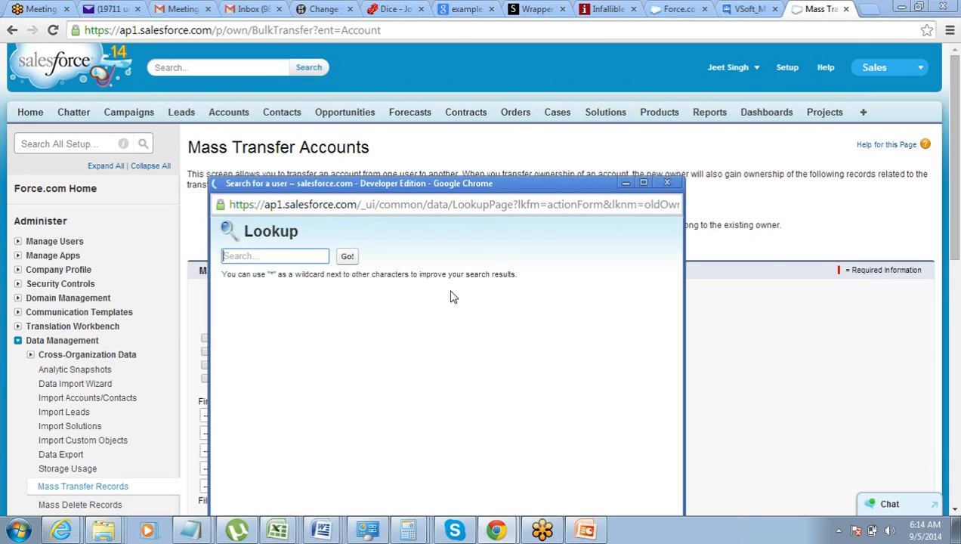
left_click(667, 184)
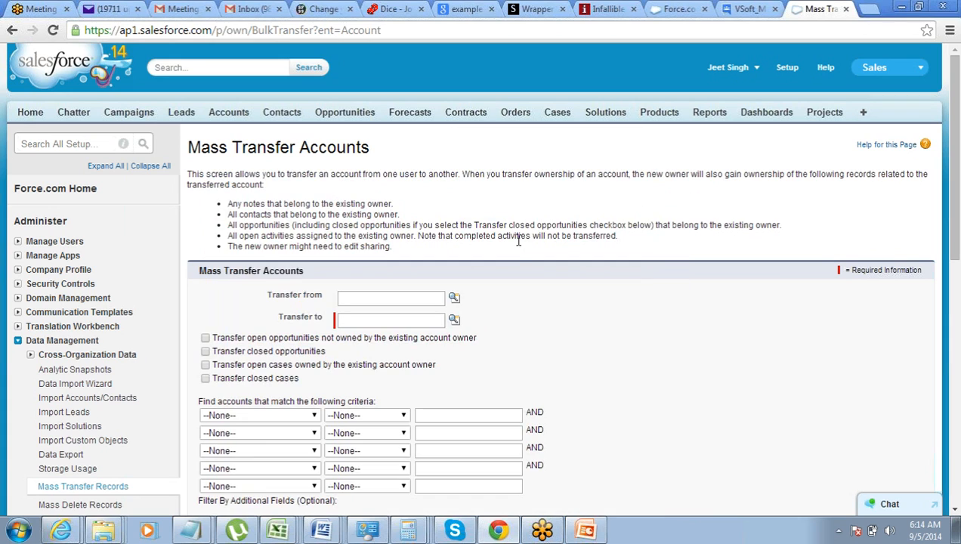
left_click(454, 316)
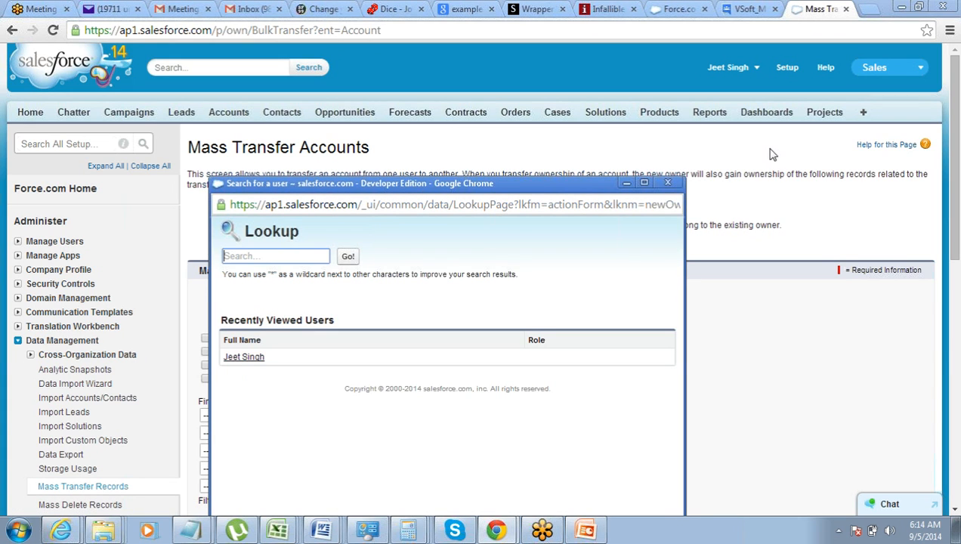
left_click(667, 183)
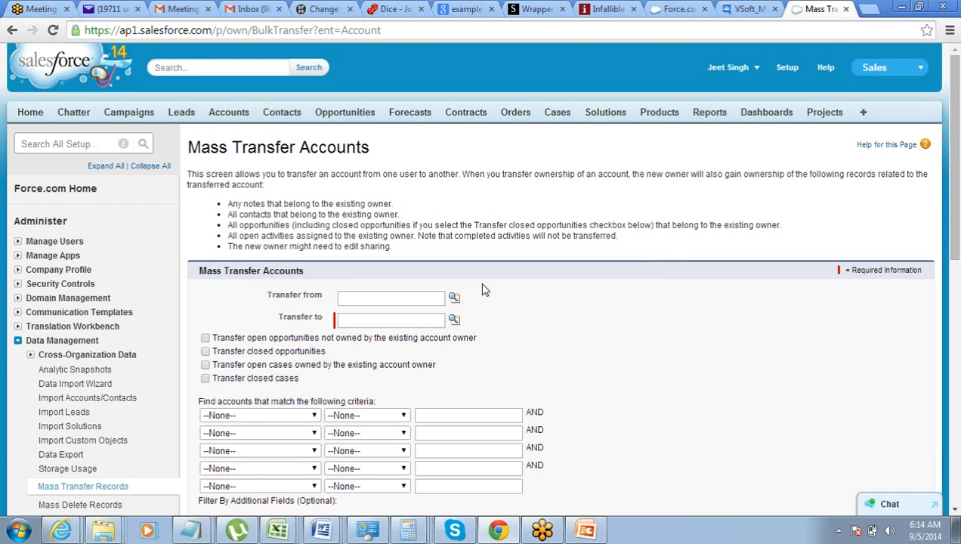
- Choose the recently viewed user as the Transfer to owner
scroll(480, 283, "down", 1)
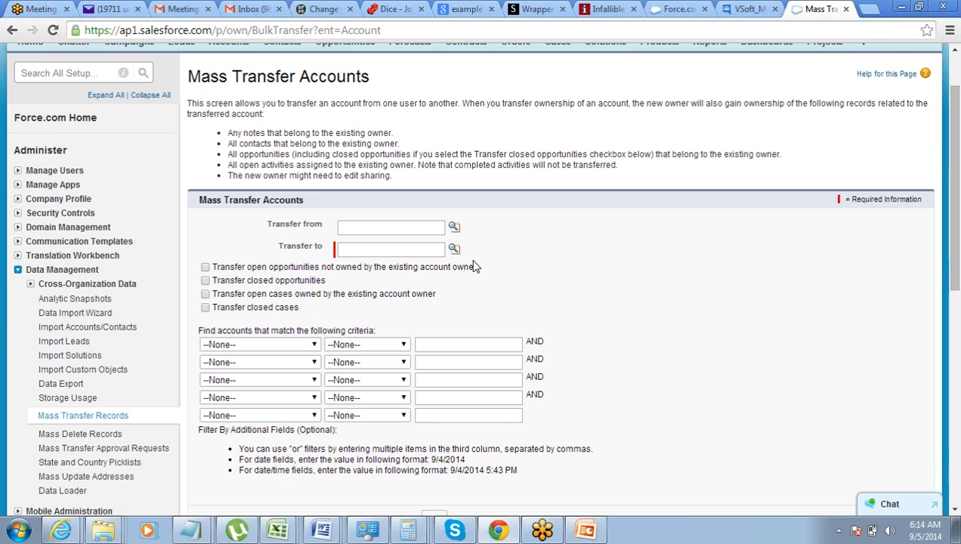
left_click(446, 254)
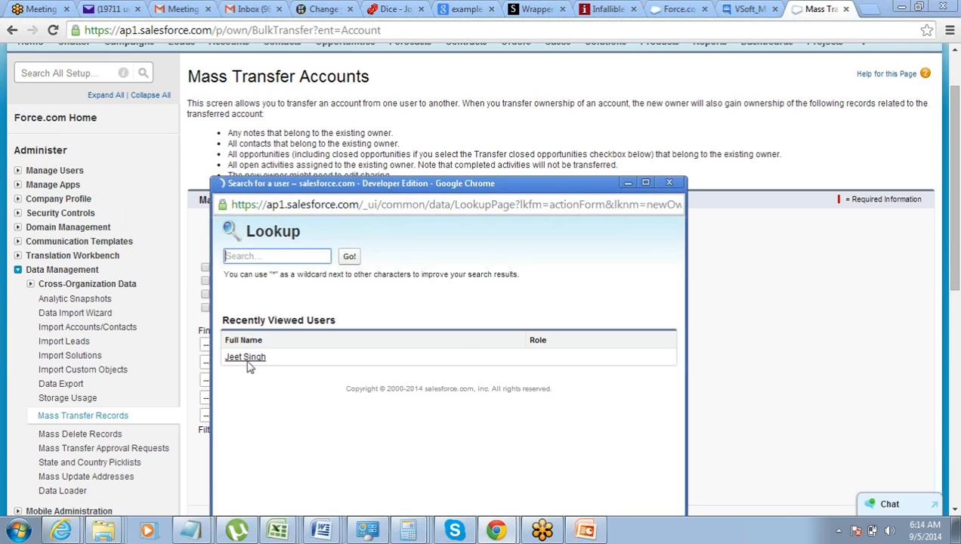
left_click(251, 359)
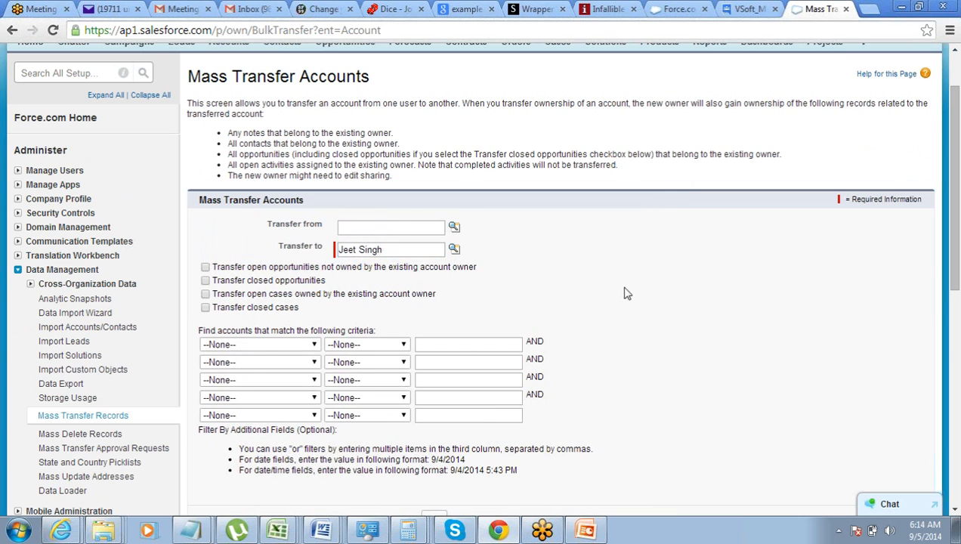
- Look through the fields available for the first criterion and find accounts without setting any criteria
scroll(627, 293, "down", 2)
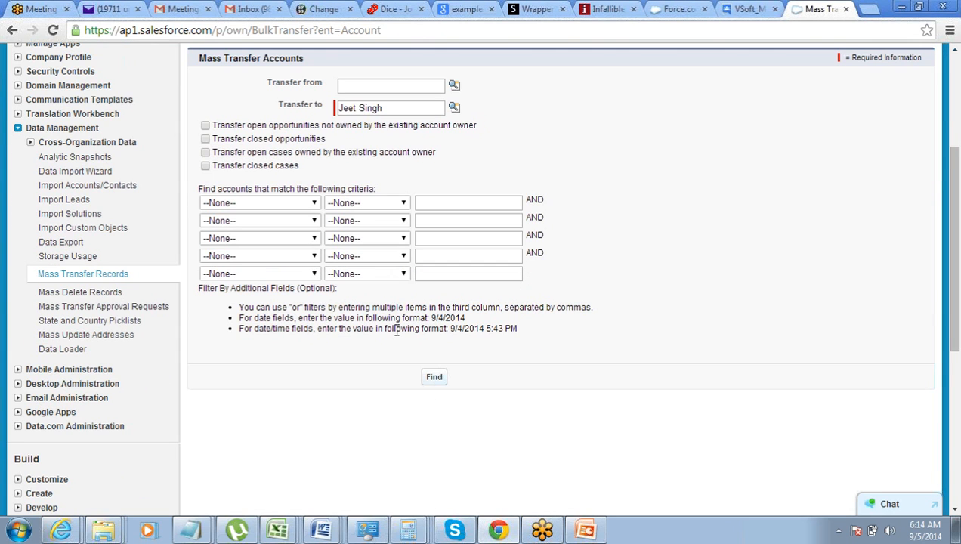
left_click(299, 203)
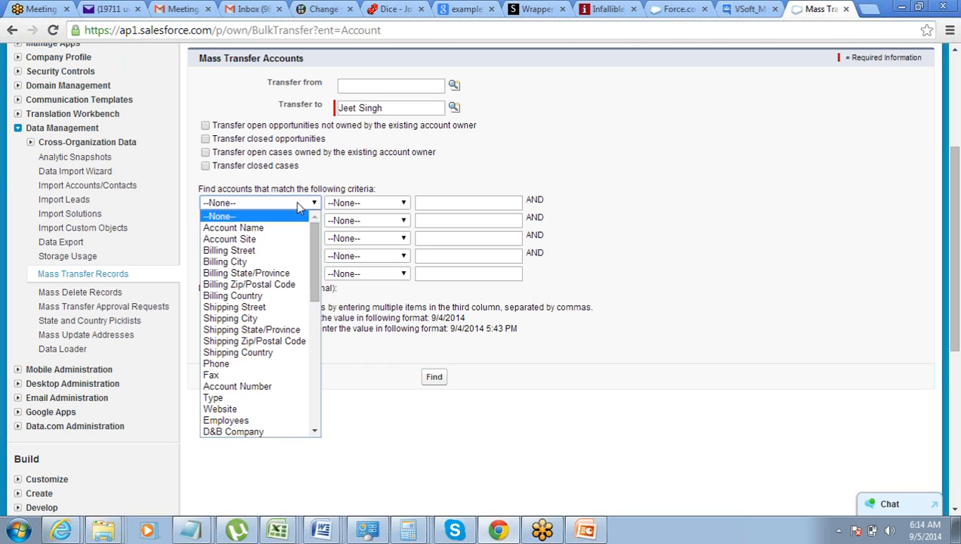
mouse_move(315, 250)
left_mouse_down()
mouse_move(315, 268)
mouse_move(316, 242)
left_mouse_up()
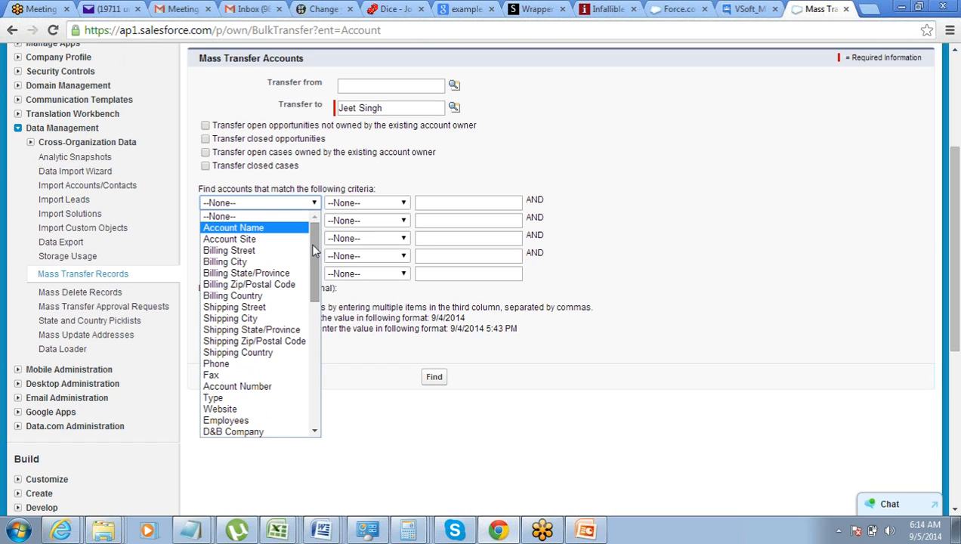
left_click(398, 429)
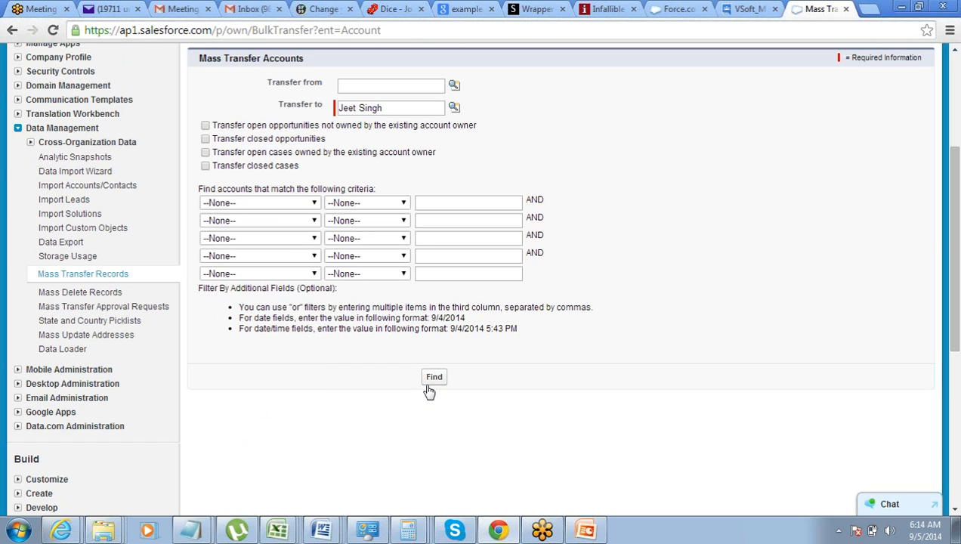
left_click(433, 377)
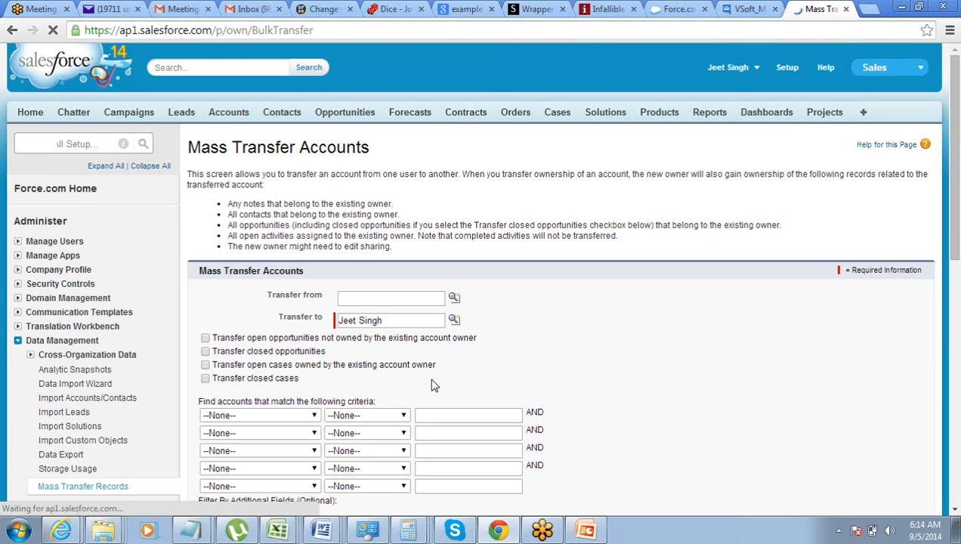
scroll(433, 385, "down", 5)
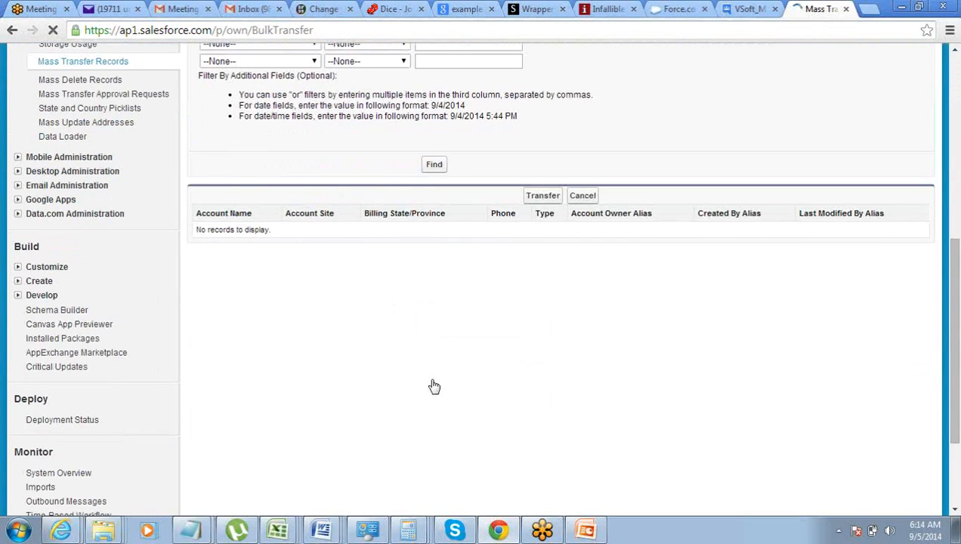
scroll(433, 386, "up", 4)
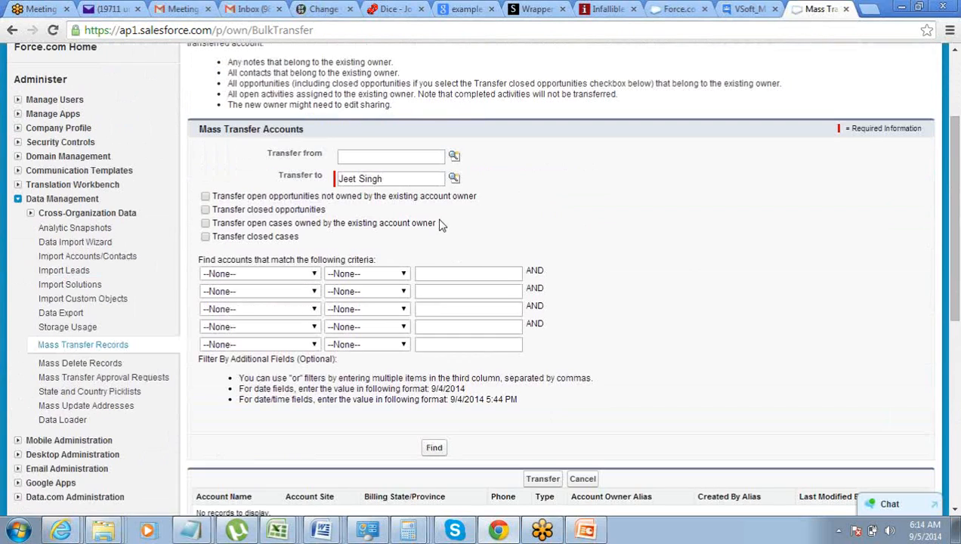
- Clear Transfer to, set the recently viewed user as Transfer from instead, and find that owner's accounts
left_click_drag(431, 180, 202, 185)
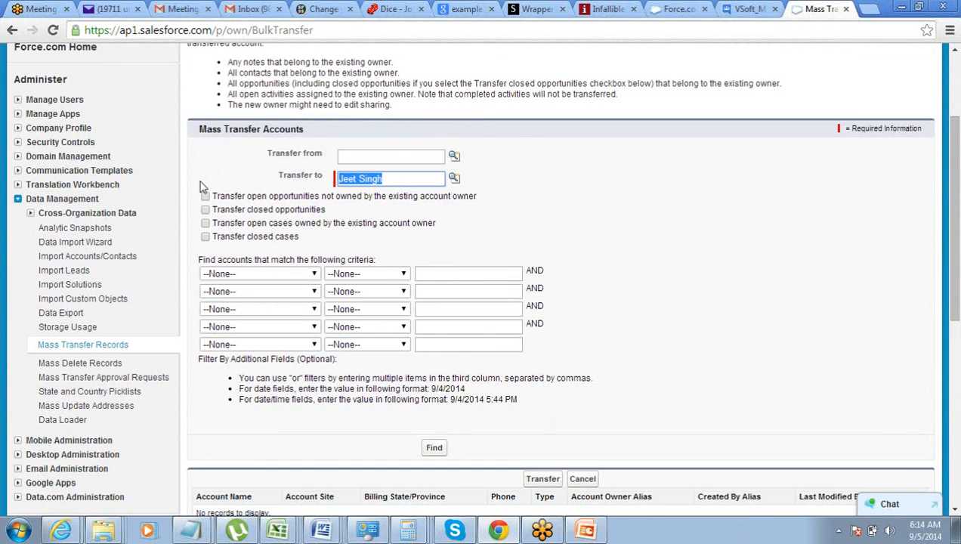
key("Delete")
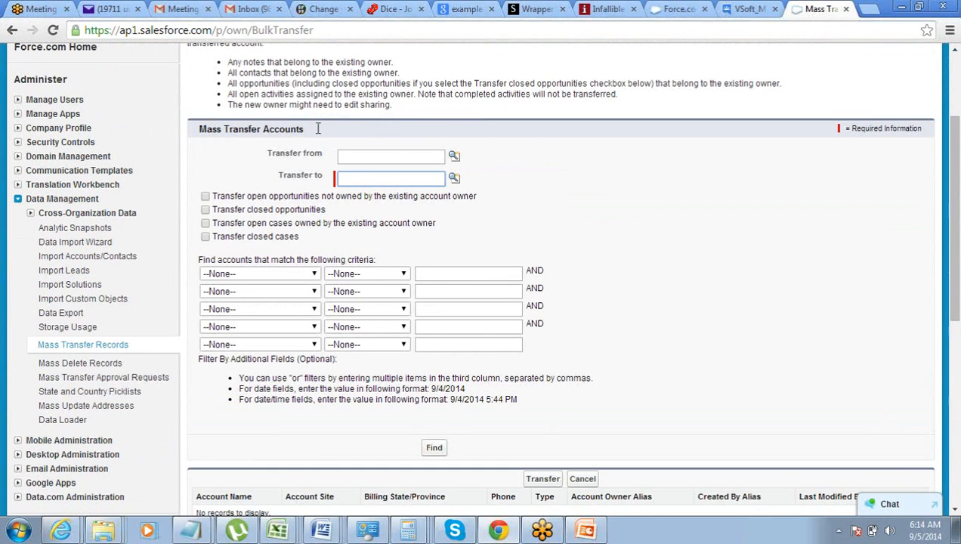
left_click(454, 158)
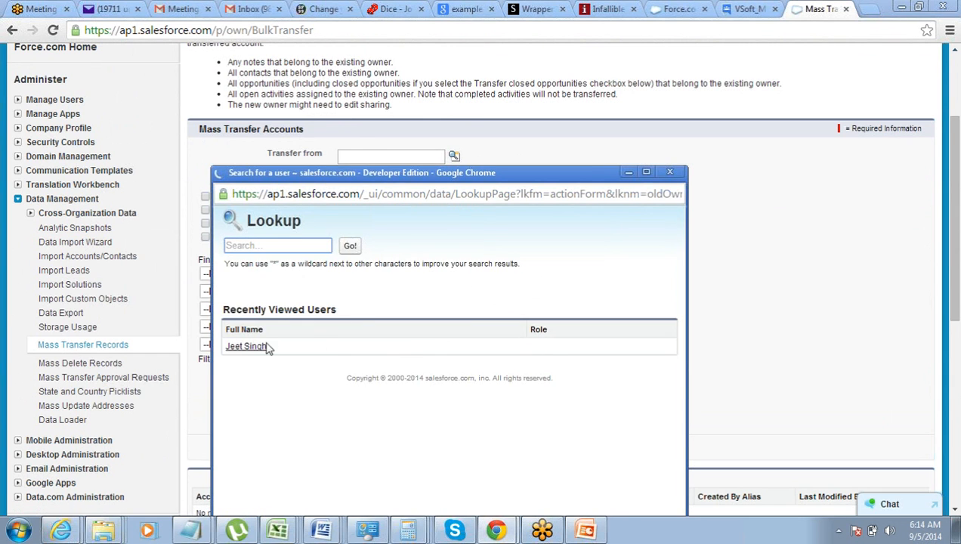
left_click(246, 347)
scroll(411, 385, "down", 2)
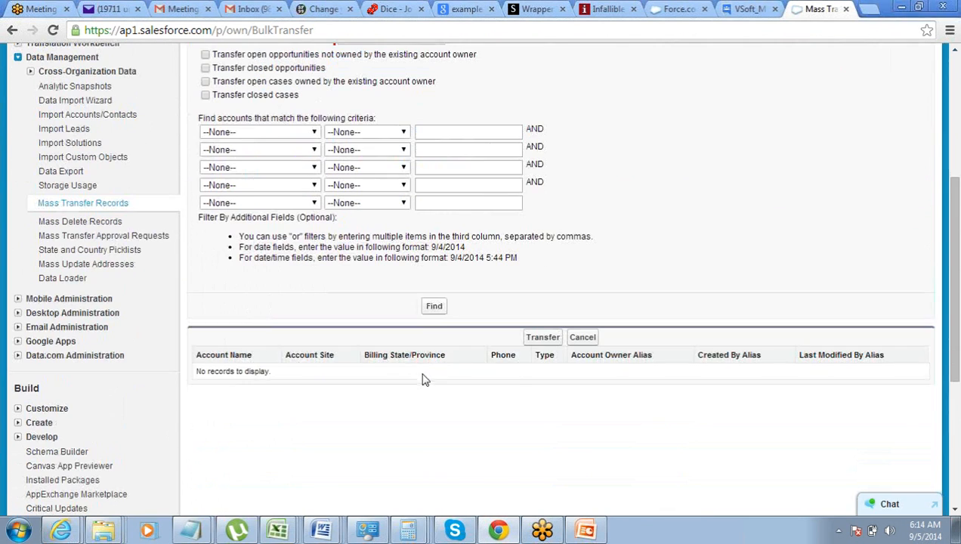
left_click(433, 314)
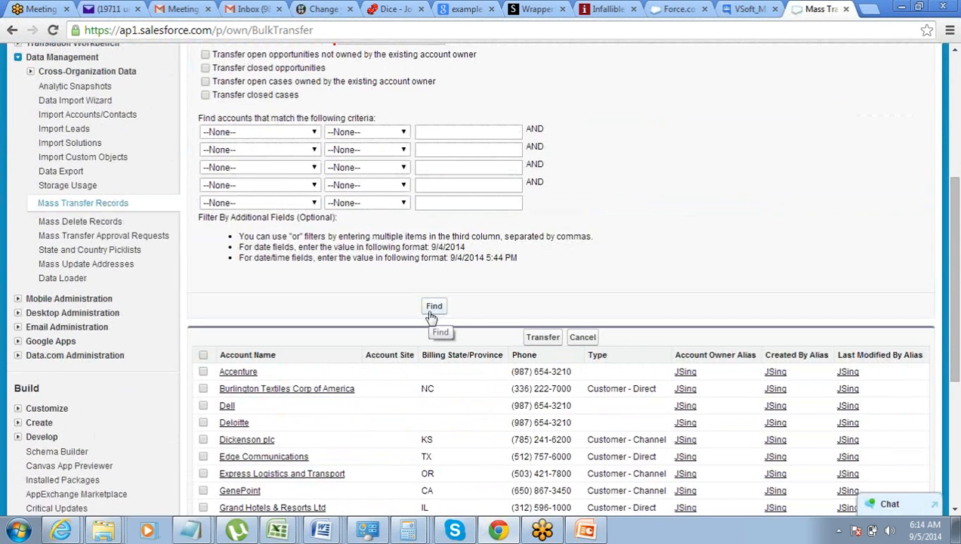
- Select all found accounts for transfer except Burlington Textiles Corp of America, Dickenson plc and GenePoint
scroll(300, 177, "down", 2)
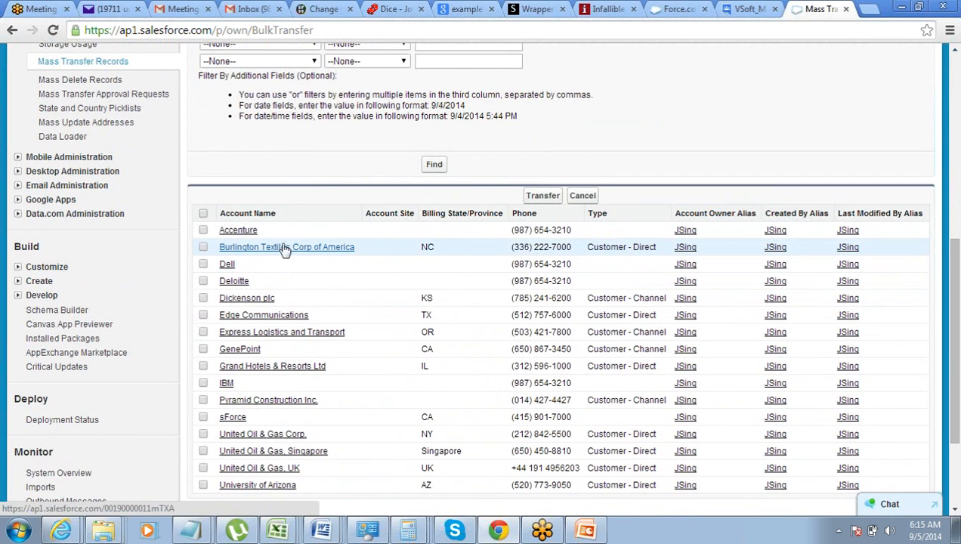
left_click(203, 214)
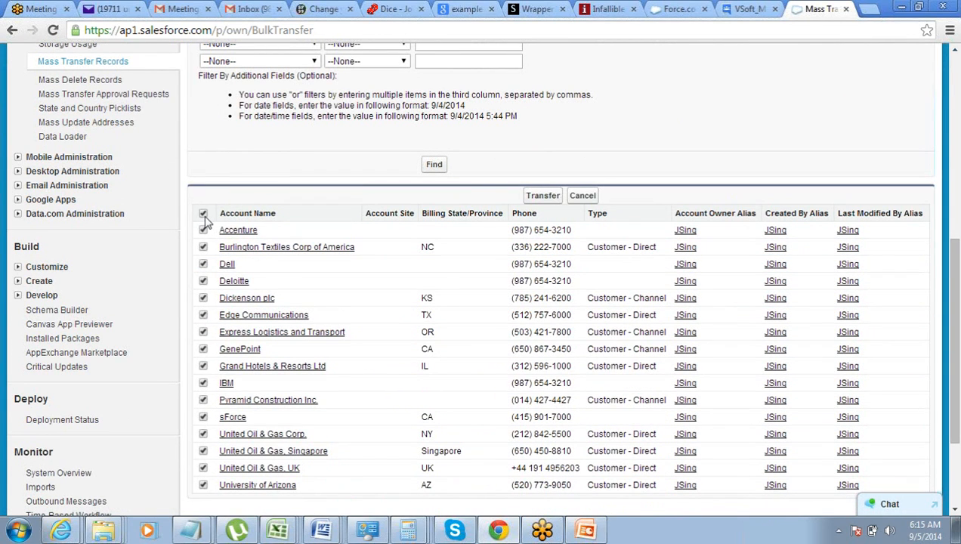
left_click(203, 247)
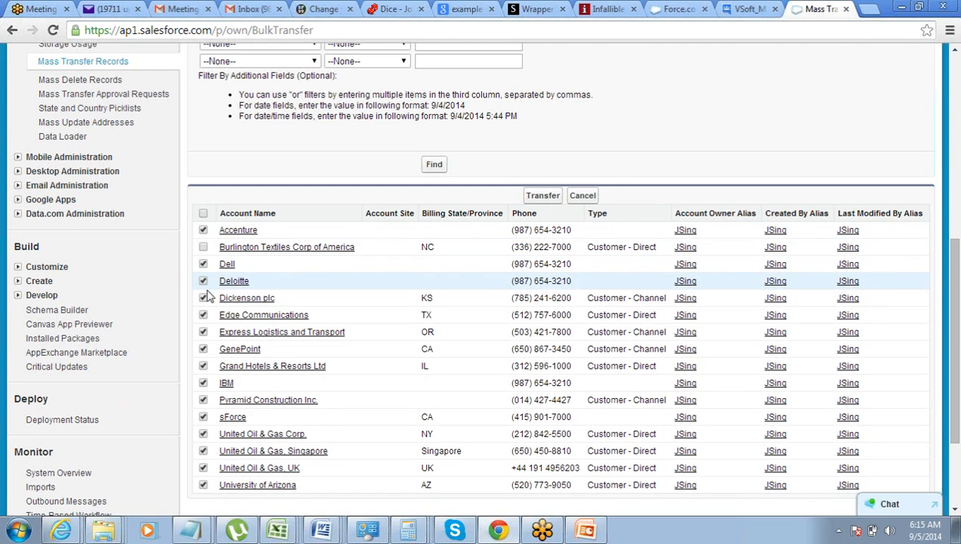
left_click(203, 298)
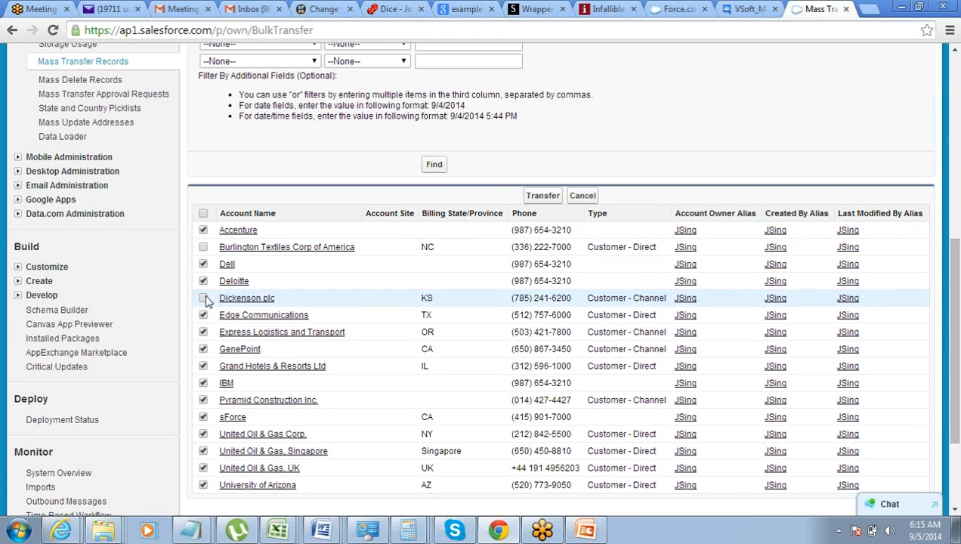
left_click(203, 349)
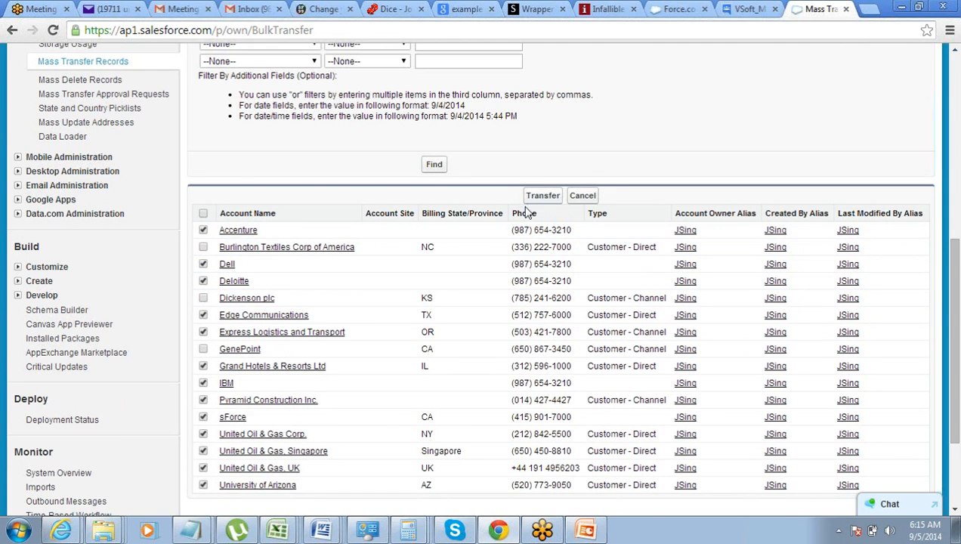
scroll(526, 213, "up", 4)
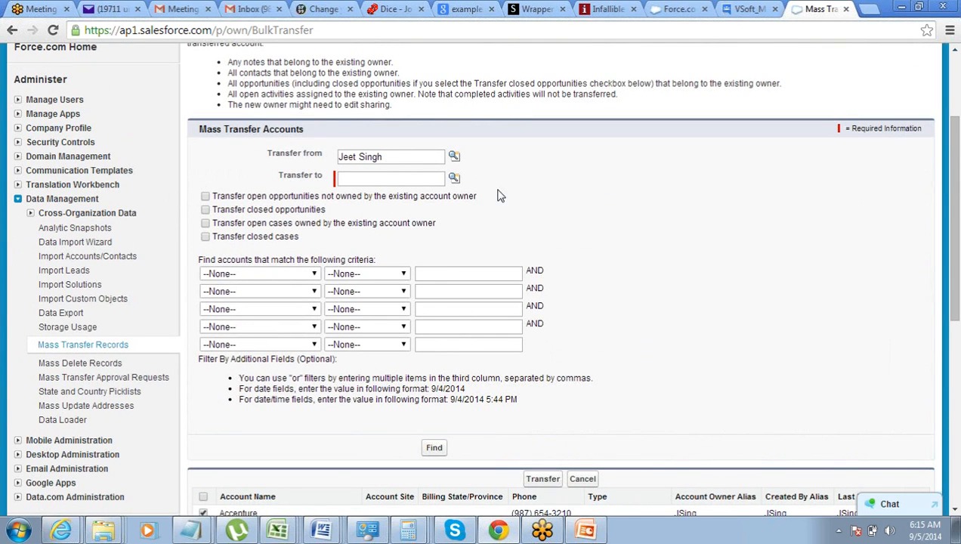
scroll(279, 219, "down", 2)
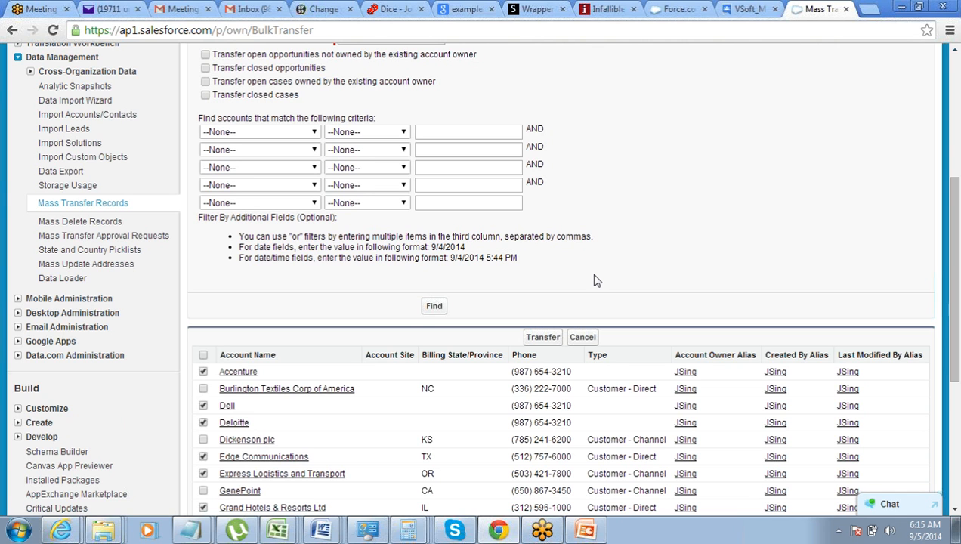
scroll(594, 281, "up", 2)
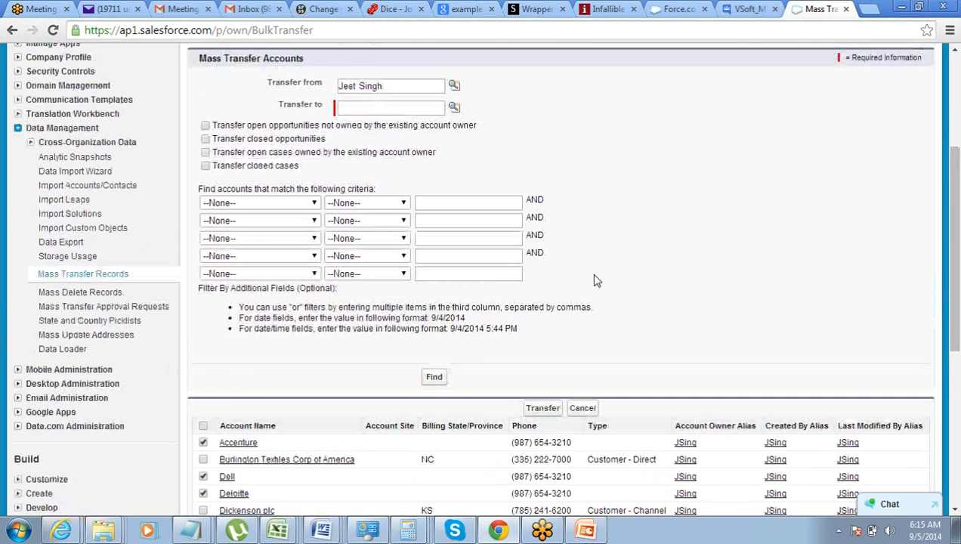
scroll(594, 281, "up", 3)
scroll(594, 281, "down", 1)
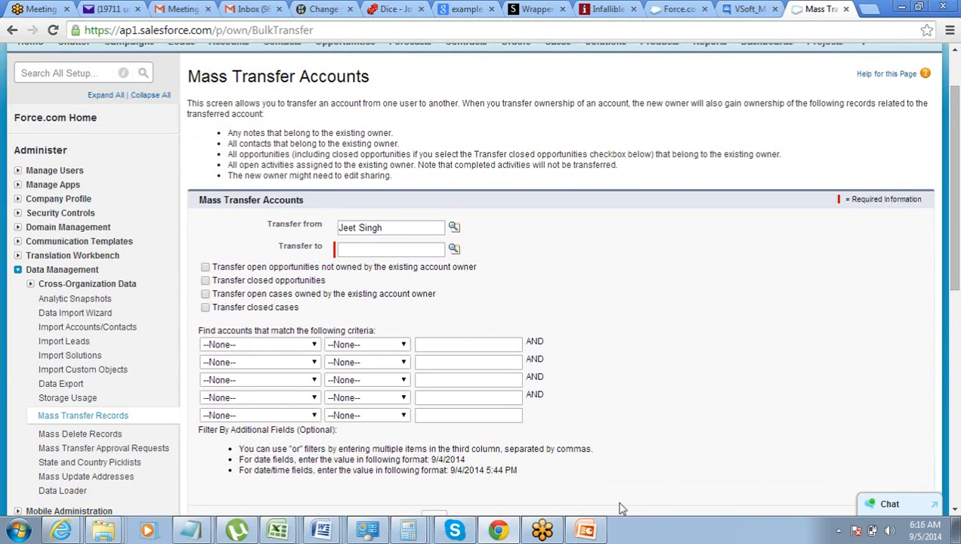
- Switch to the Data_Management presentation in PowerPoint and show the Mass Delete Records slide
mouse_move(586, 529)
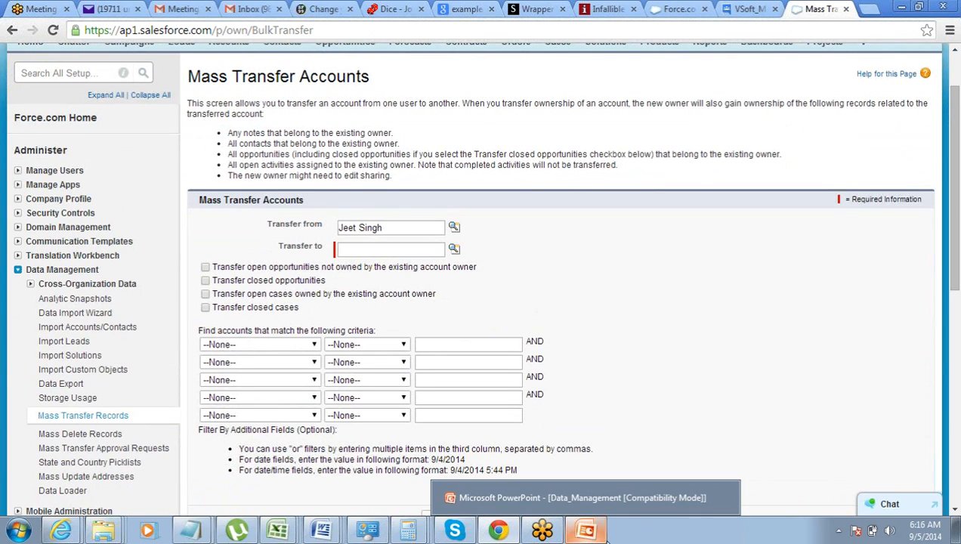
left_click(604, 532)
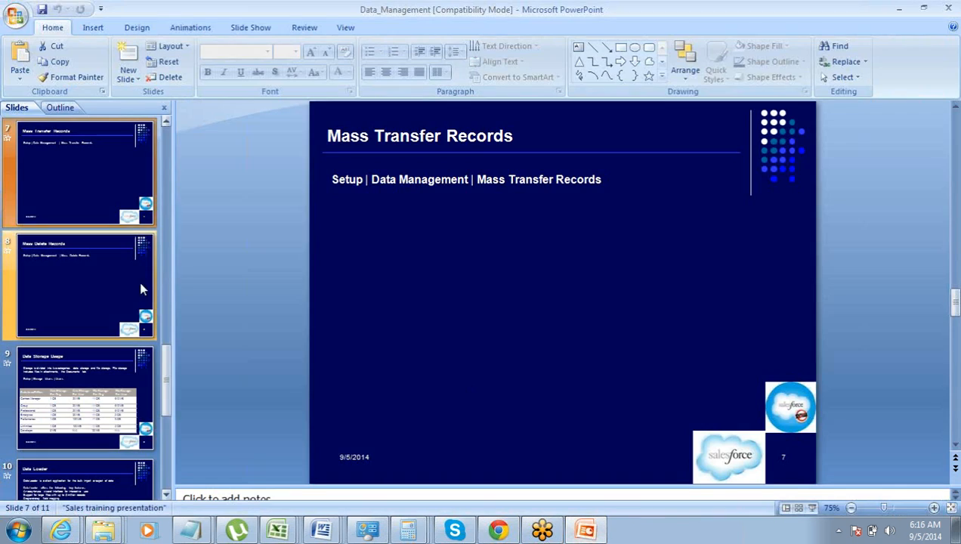
left_click(83, 270)
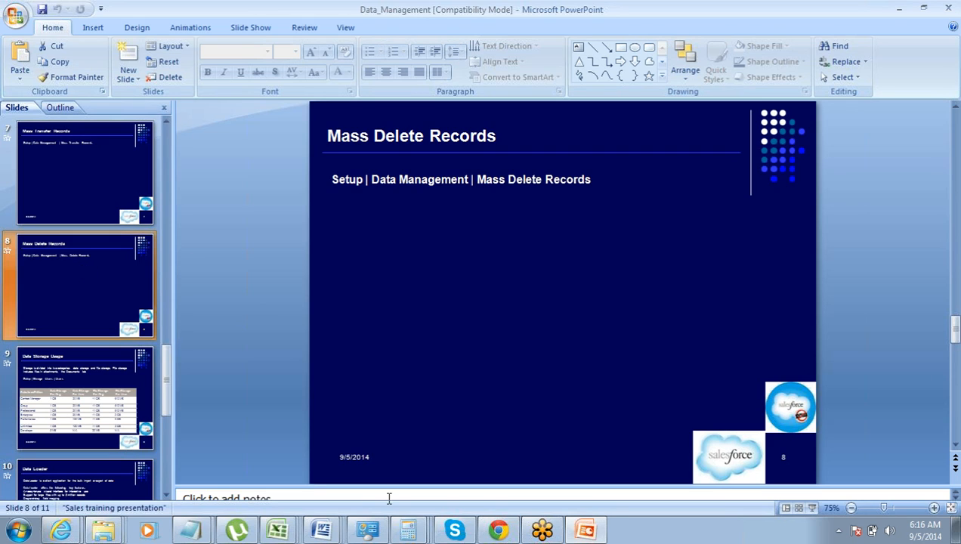
- Switch to Salesforce in Chrome and open the Mass Delete Accounts page under Data Management's Mass Delete Records
left_click(511, 535)
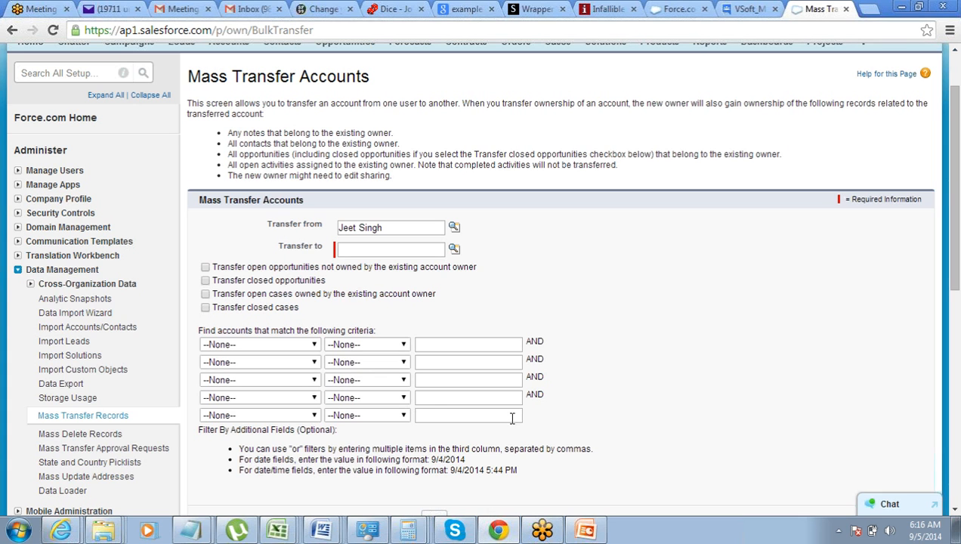
scroll(495, 195, "up", 1)
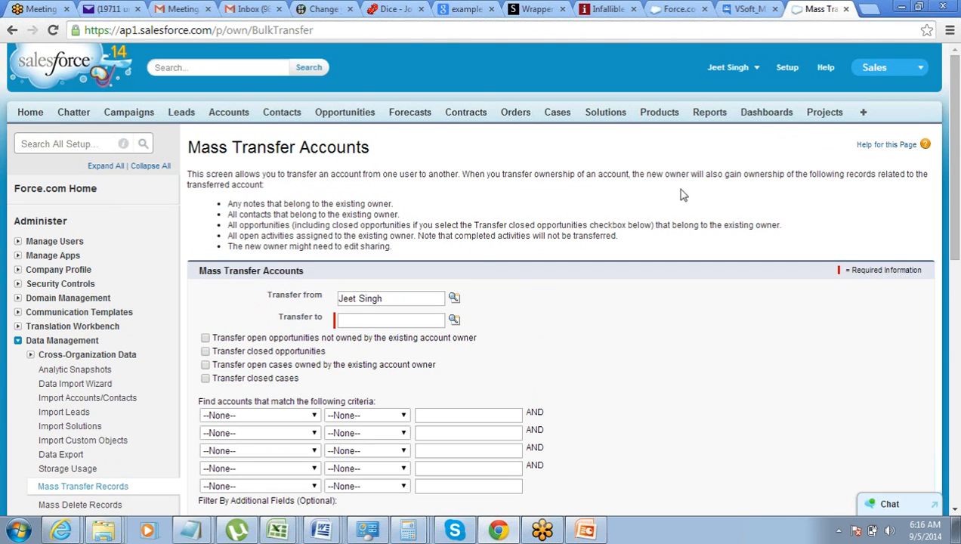
scroll(679, 193, "down", 4)
left_click(112, 222)
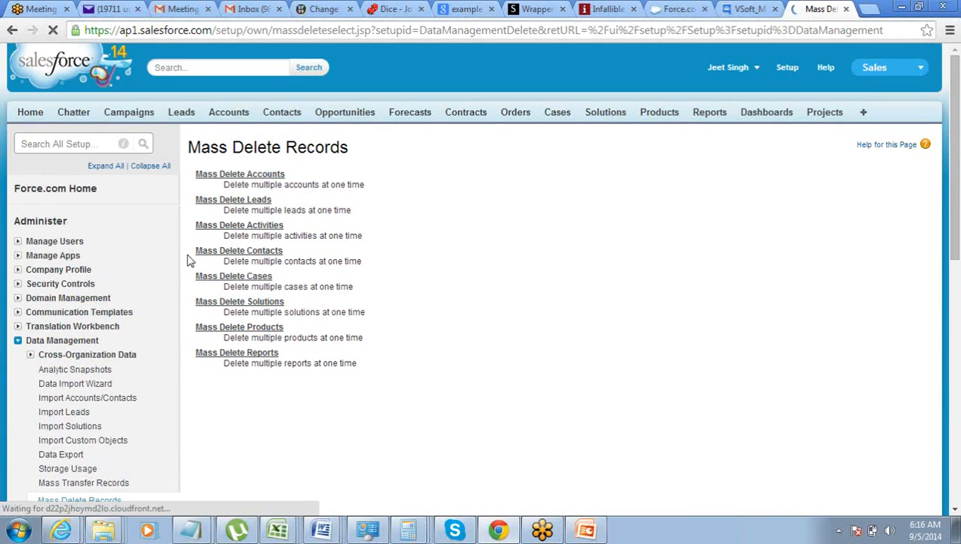
left_click(259, 177)
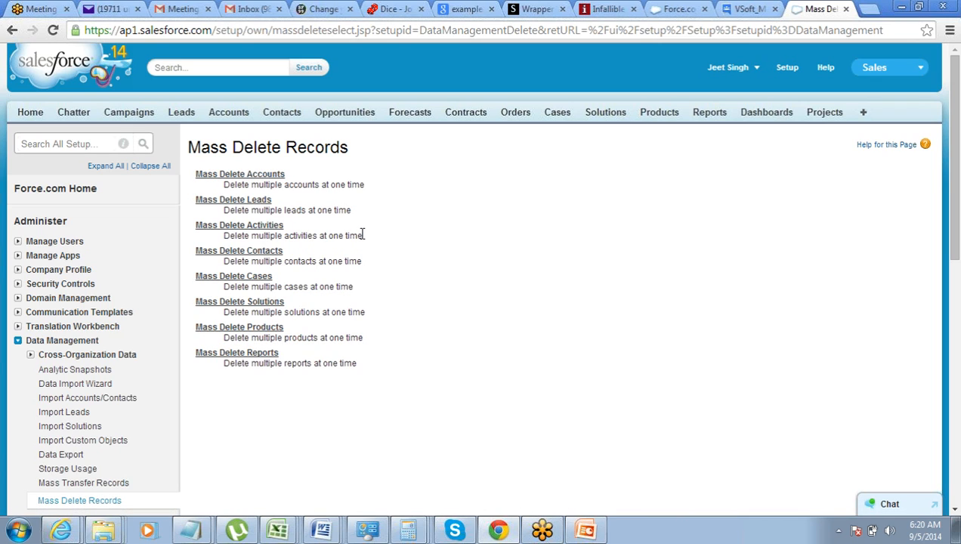
left_click(274, 180)
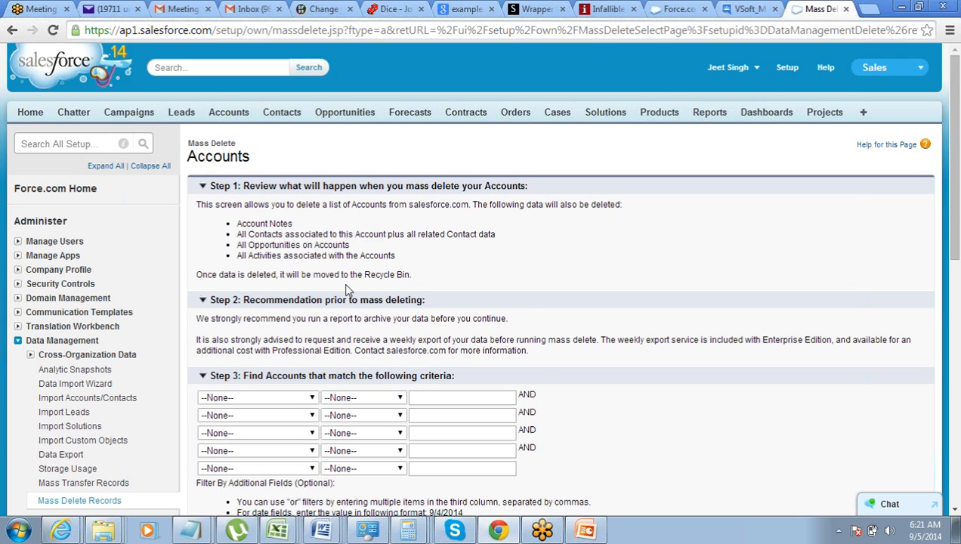
- Review the Mass Delete Accounts steps, including which related data is deleted, the recommendations, the search criteria and the deletion options
scroll(347, 290, "down", 1)
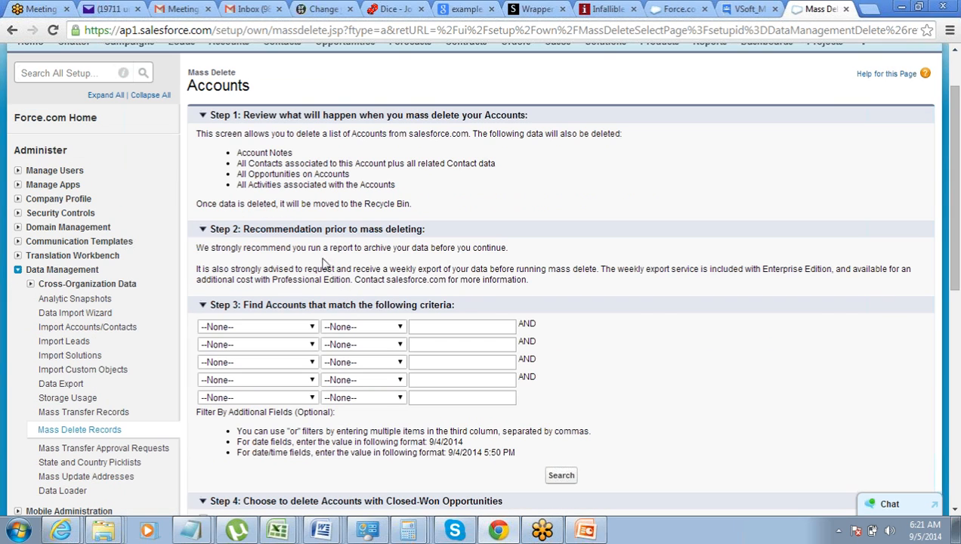
scroll(314, 260, "down", 2)
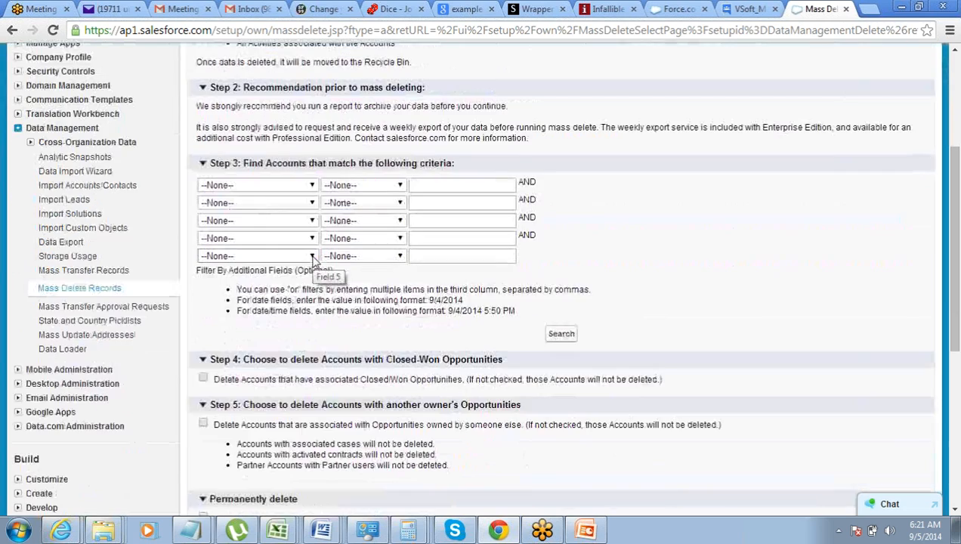
scroll(314, 258, "up", 3)
scroll(314, 257, "down", 1)
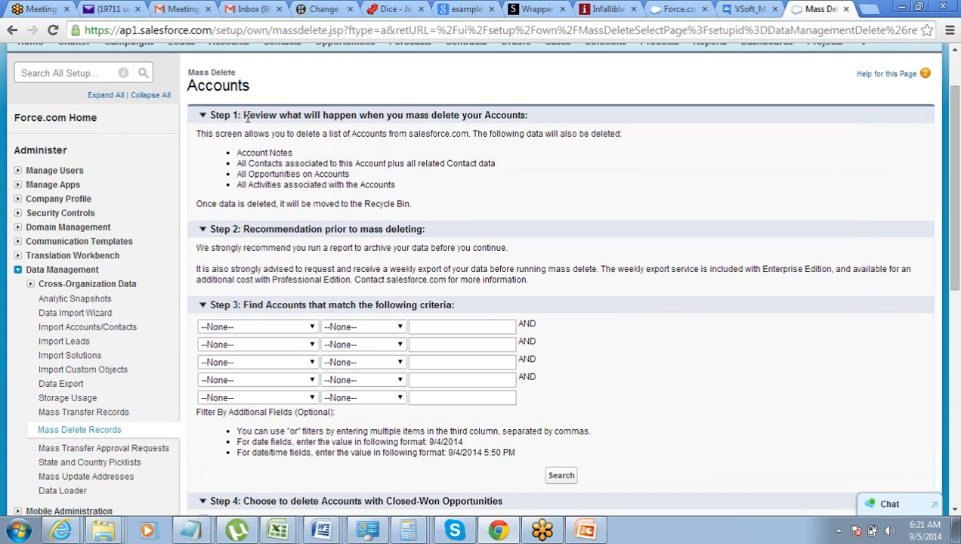
left_click_drag(244, 115, 531, 116)
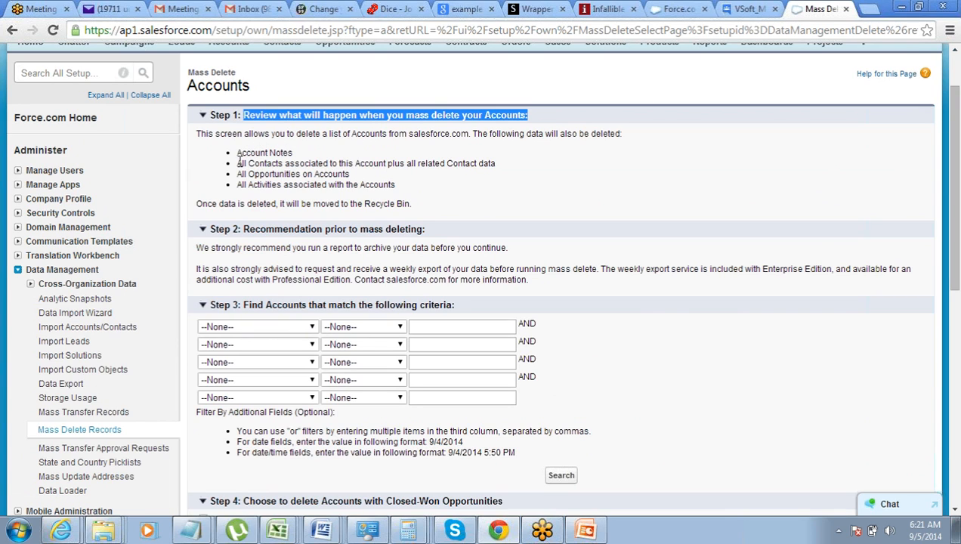
left_click_drag(238, 161, 497, 169)
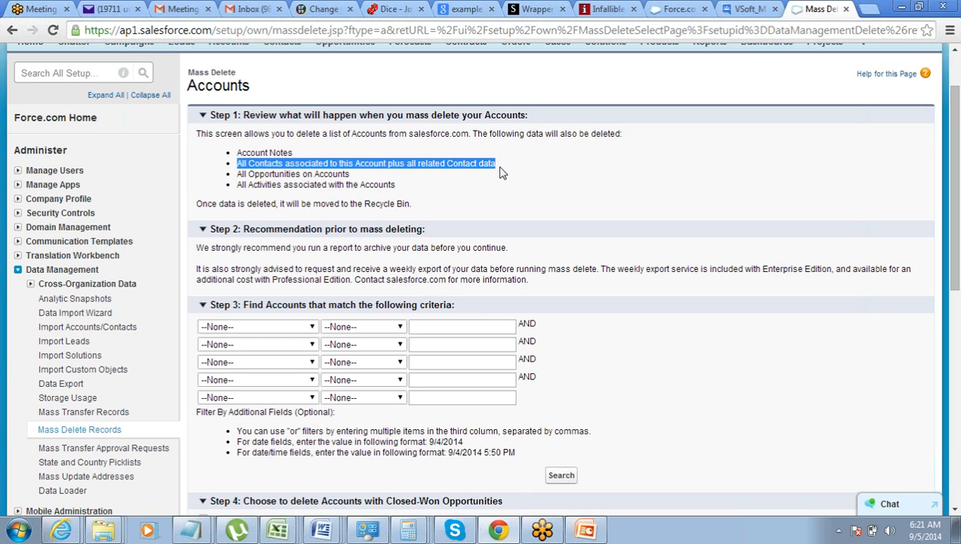
scroll(498, 174, "down", 1)
scroll(498, 172, "down", 2)
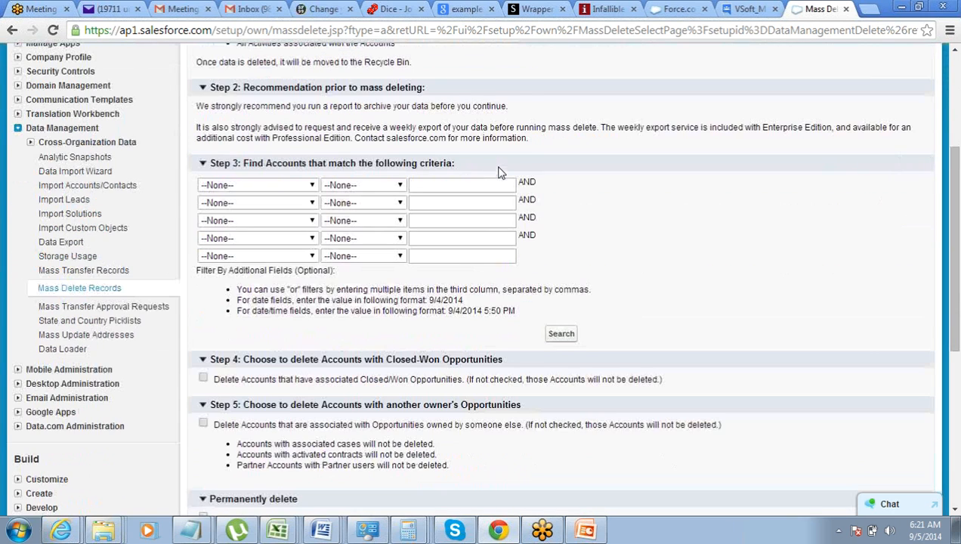
scroll(514, 167, "down", 2)
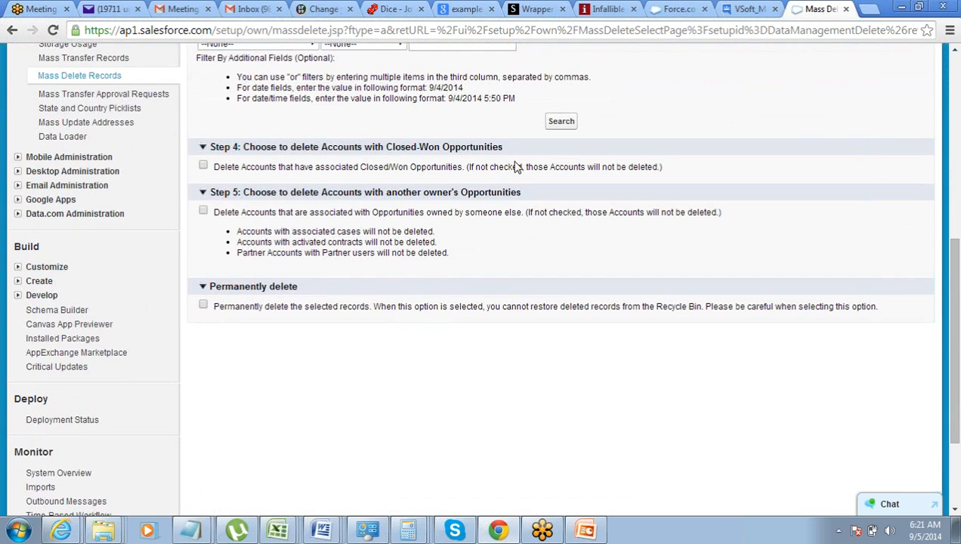
- Search for accounts to delete without setting any criteria
left_click(559, 123)
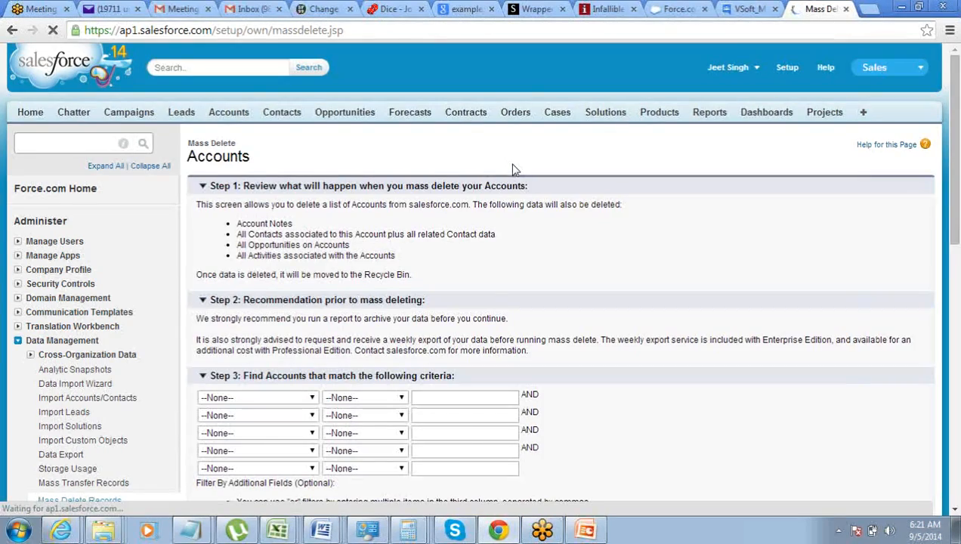
scroll(513, 169, "down", 5)
scroll(513, 168, "up", 1)
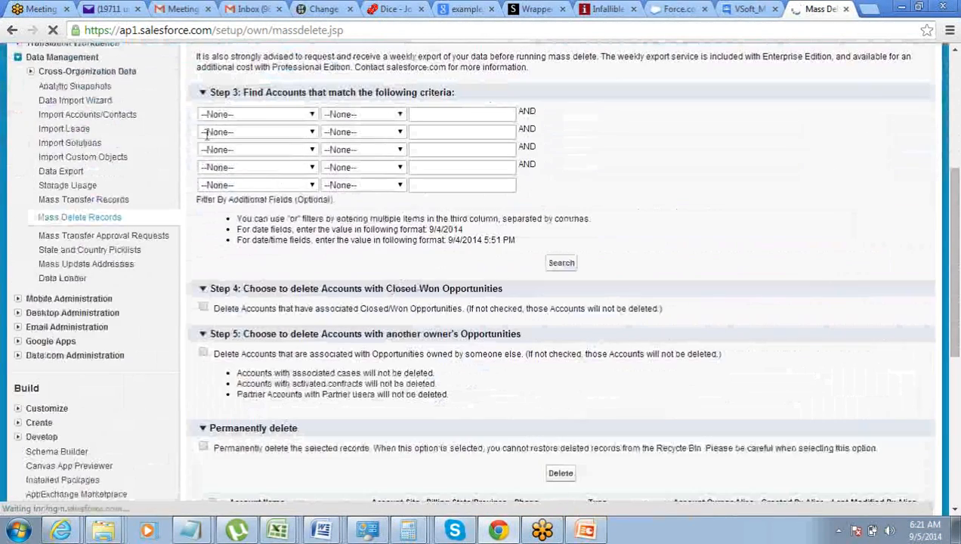
- Set the first search criterion to Created Date less than 1/1/2010
left_click(241, 119)
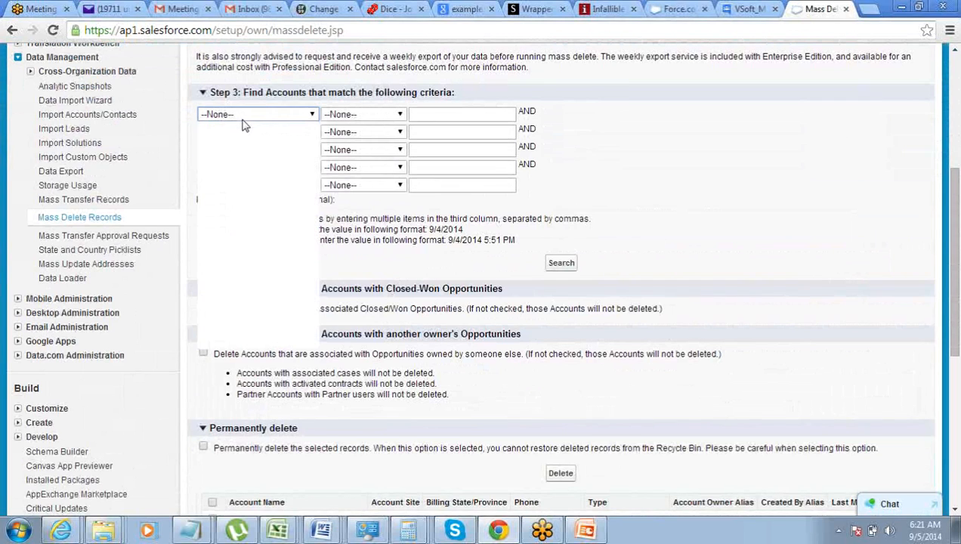
scroll(257, 150, "down", 10)
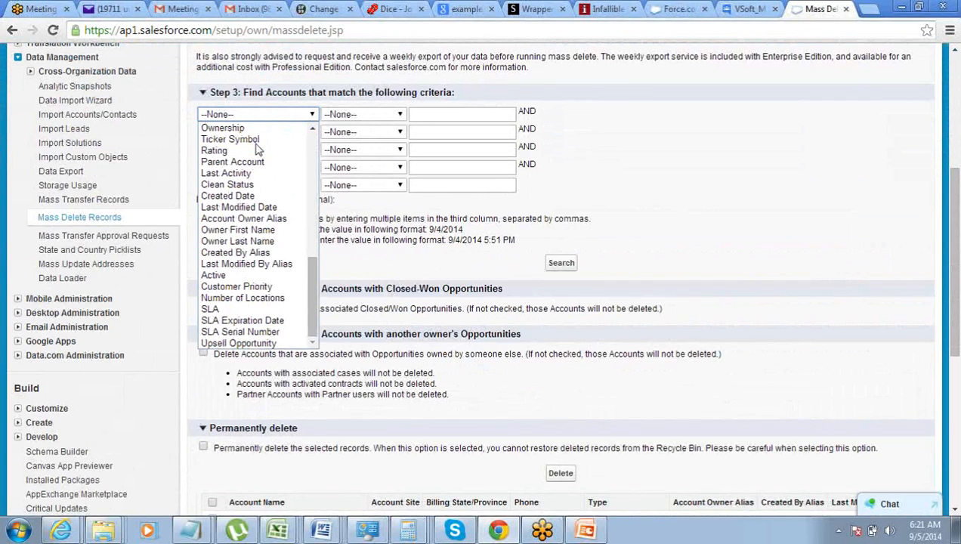
left_click(246, 196)
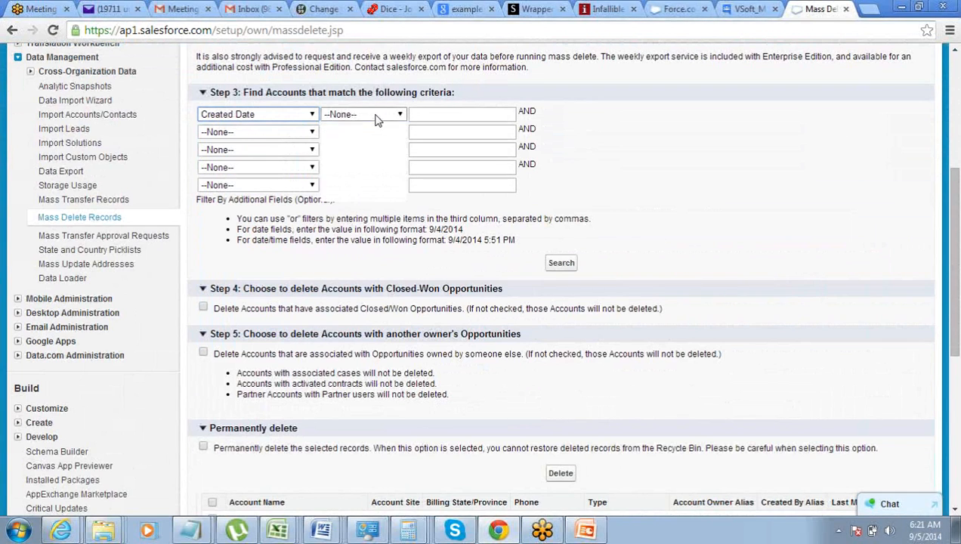
left_click(364, 115)
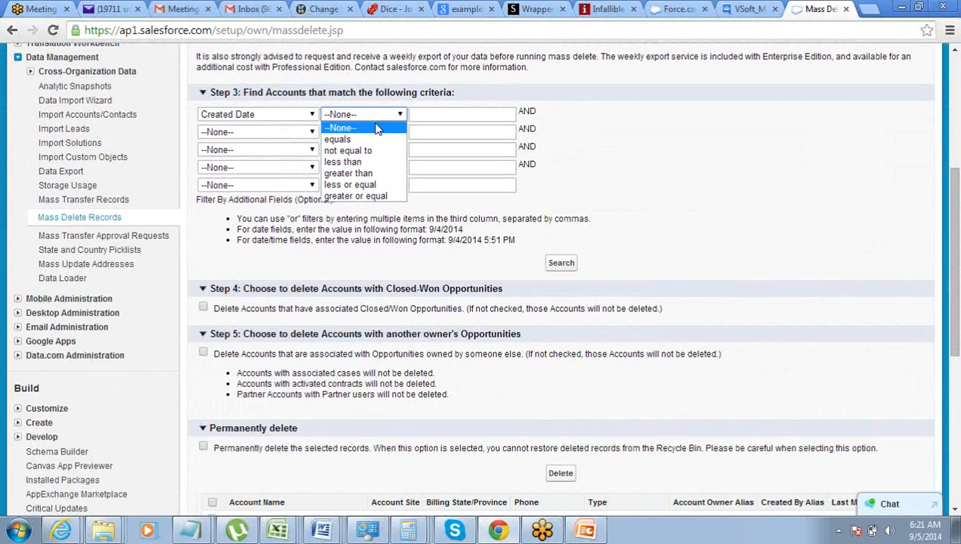
left_click(386, 173)
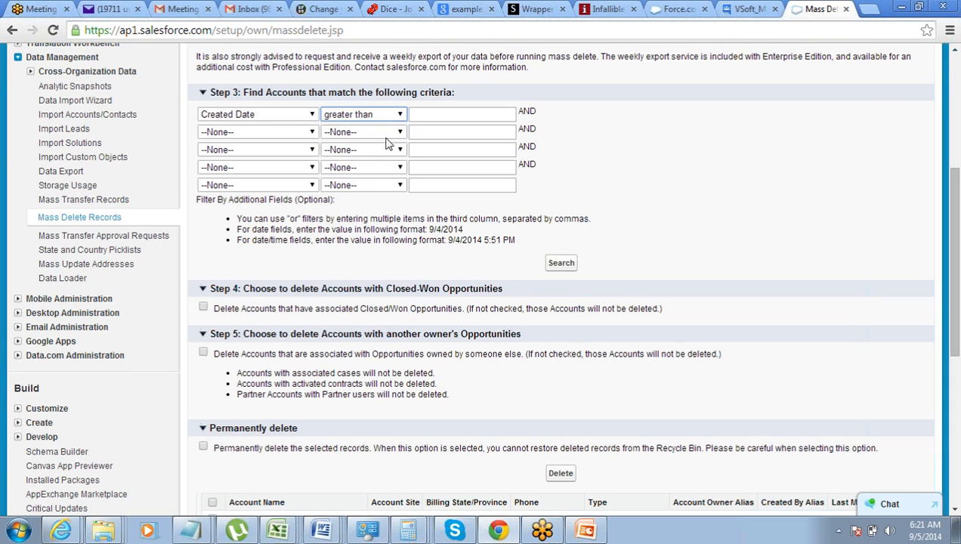
left_click(383, 117)
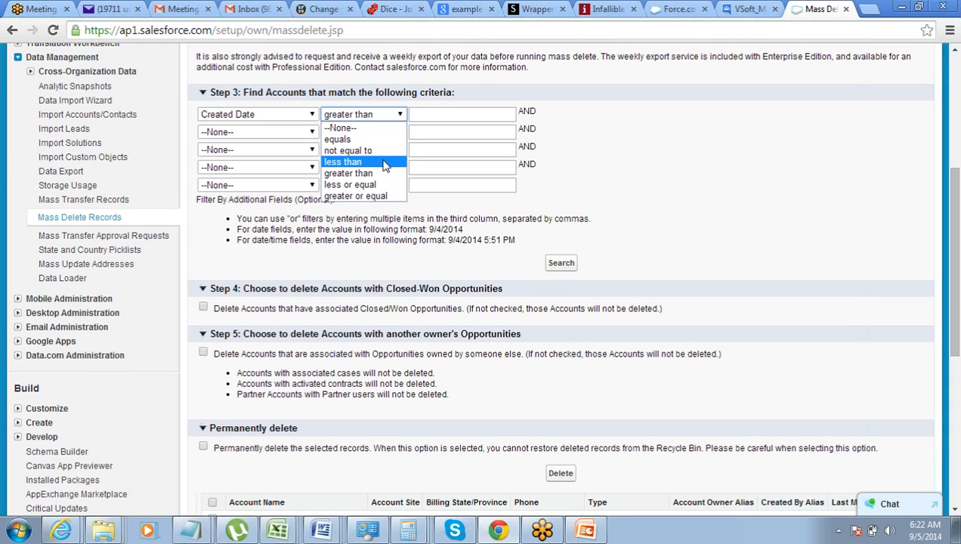
left_click(385, 162)
left_click(430, 115)
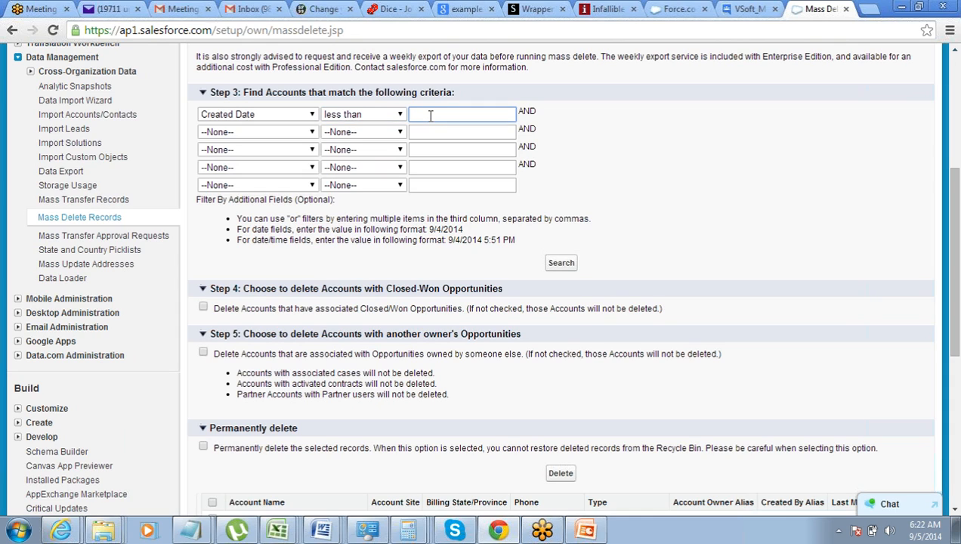
type("1/1/2010")
- Select all found accounts for deletion and clear the whole selection again
scroll(434, 285, "down", 4)
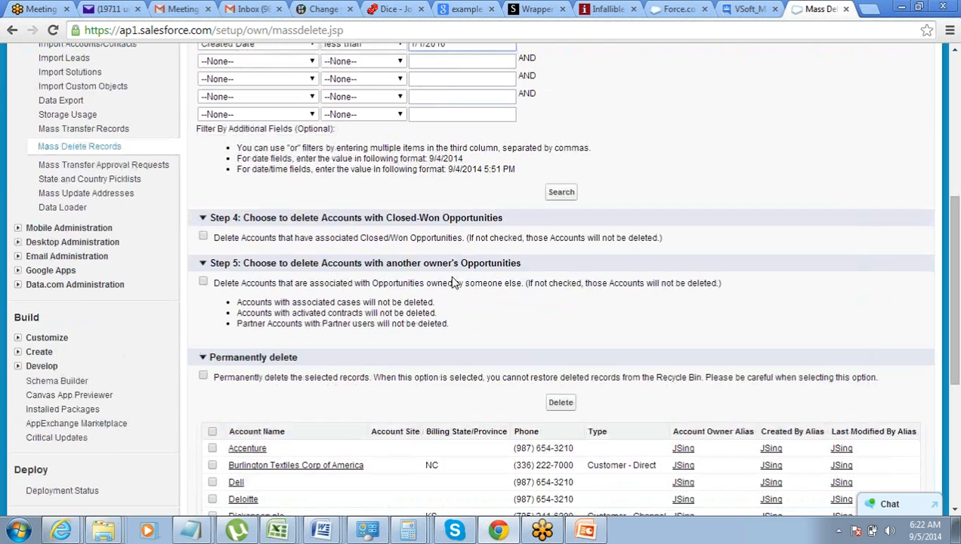
scroll(455, 281, "down", 6)
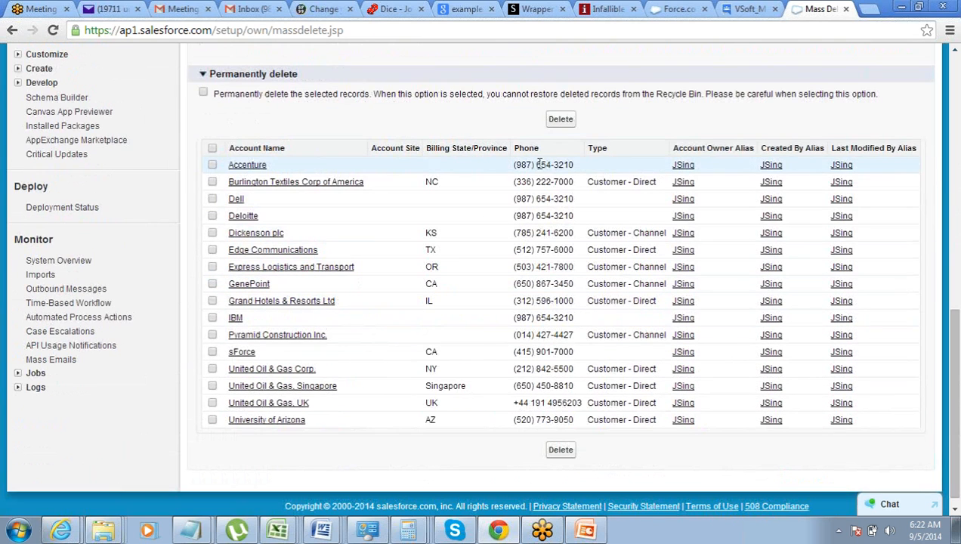
left_click(213, 148)
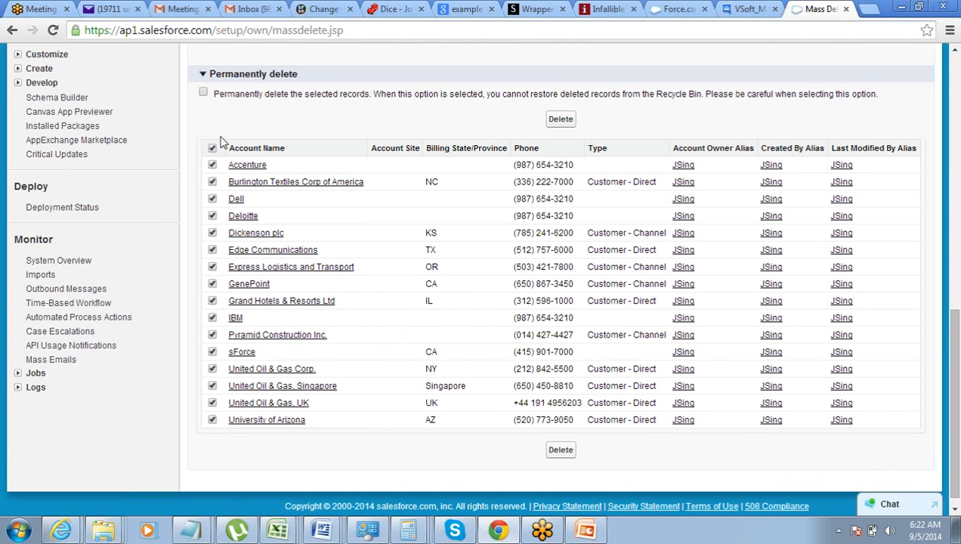
scroll(219, 147, "up", 1)
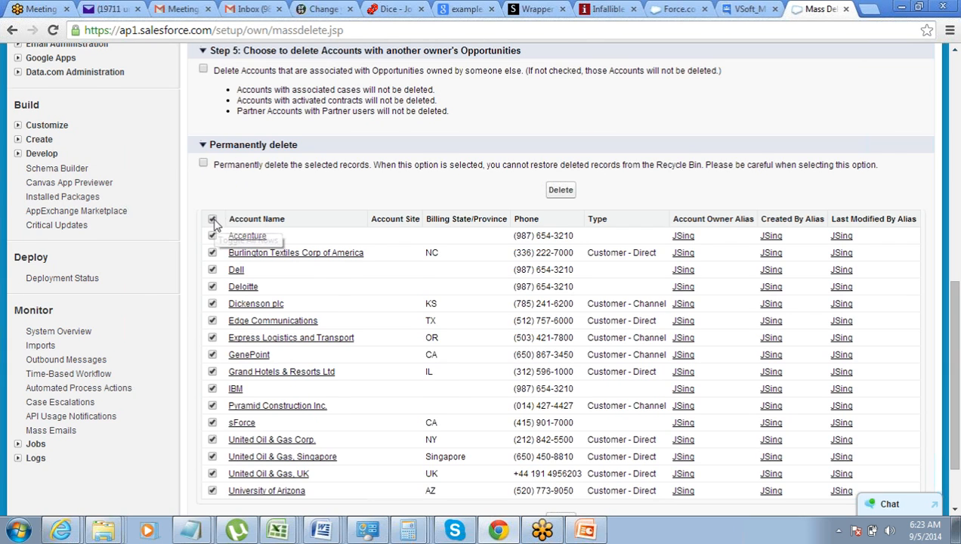
left_click(213, 220)
- Select the accounts Dell, Deloitte, IBM and Accenture and delete them without the permanent delete option
scroll(213, 211, "down", 2)
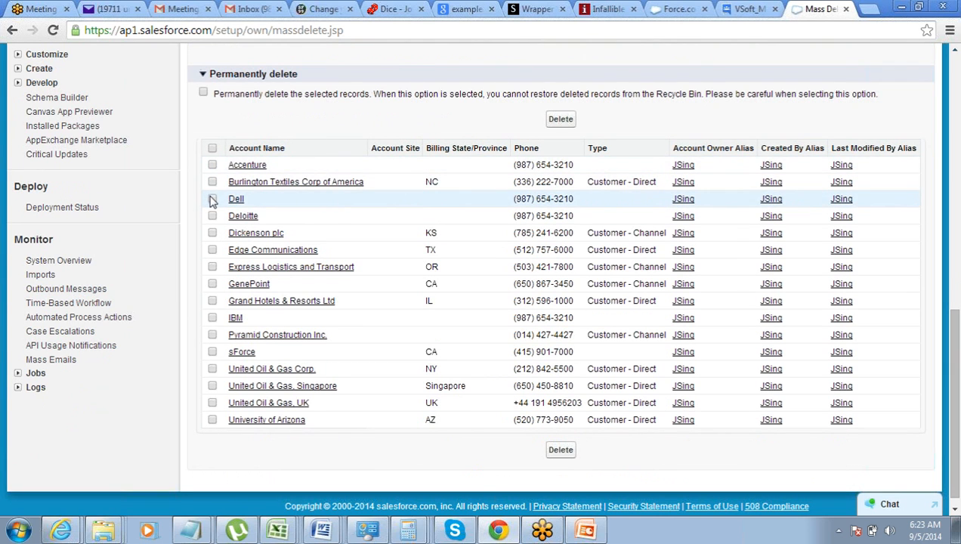
left_click(213, 198)
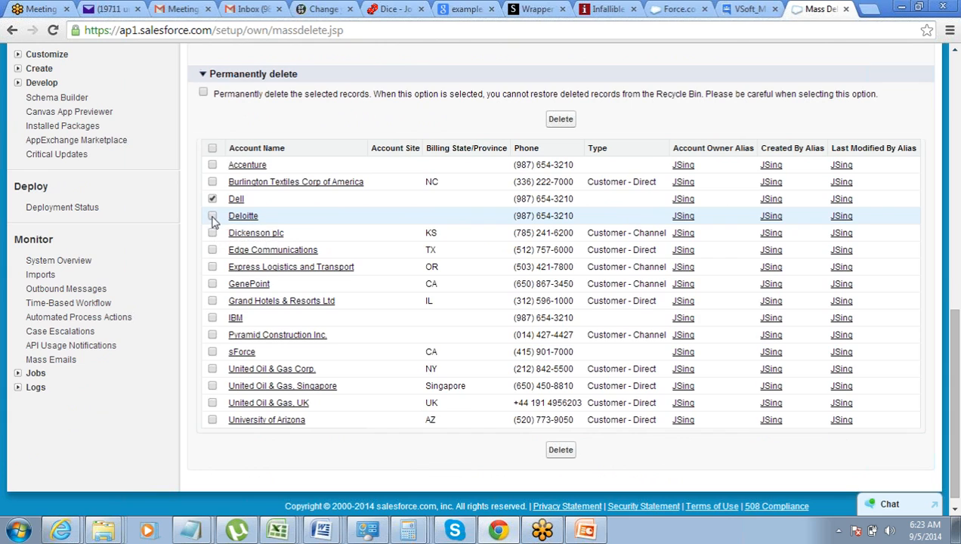
left_click(213, 216)
left_click(213, 318)
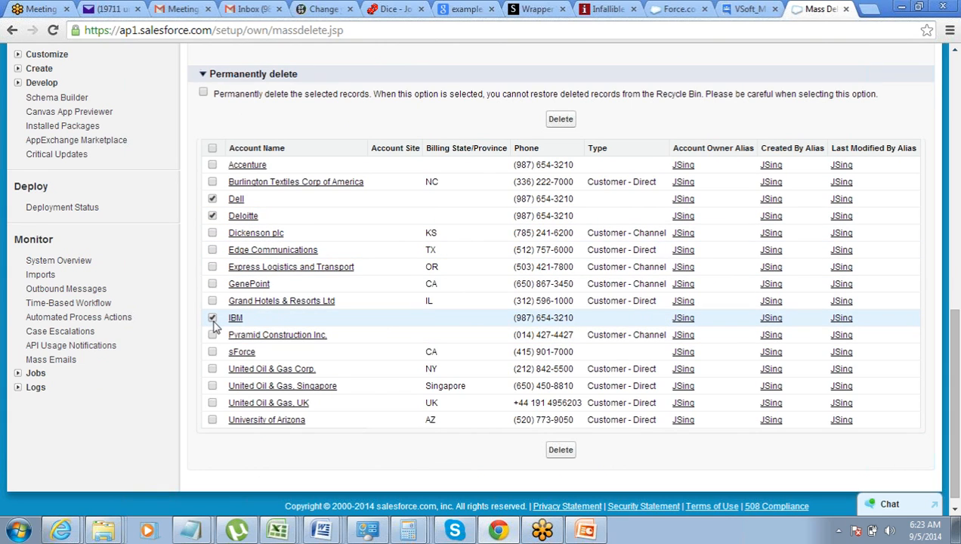
left_click(212, 165)
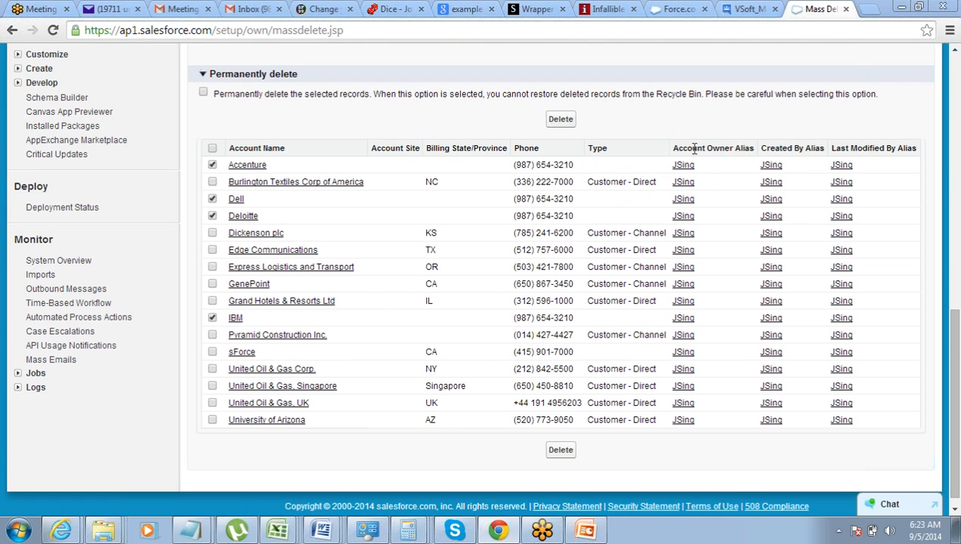
left_click(561, 121)
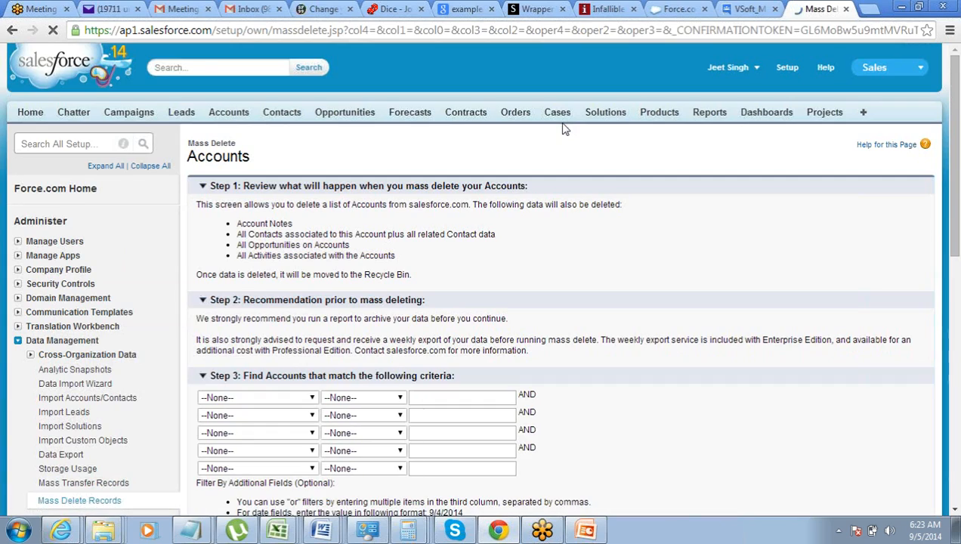
- Check the remaining accounts and open the Recycle Bin from the Home page to view the deleted records
scroll(562, 188, "down", 8)
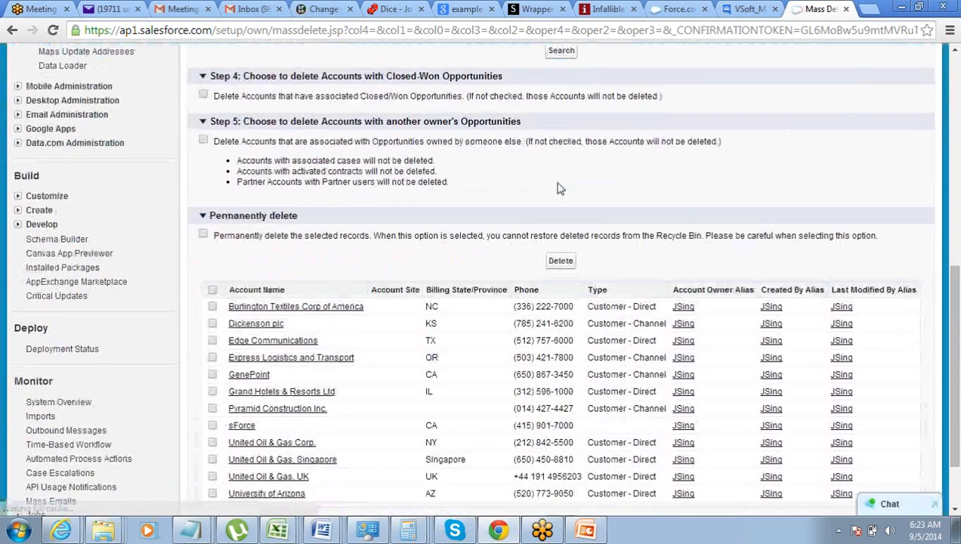
scroll(557, 188, "up", 3)
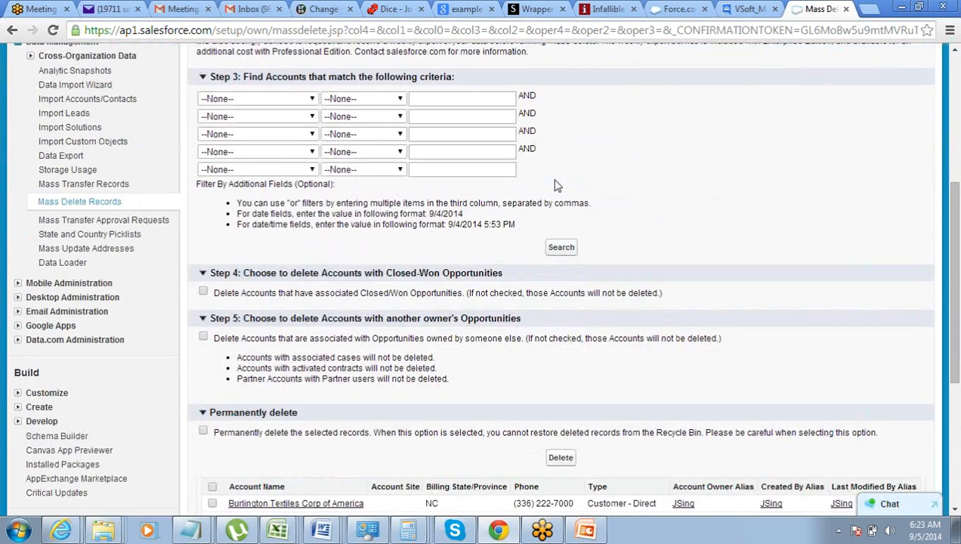
scroll(556, 185, "up", 4)
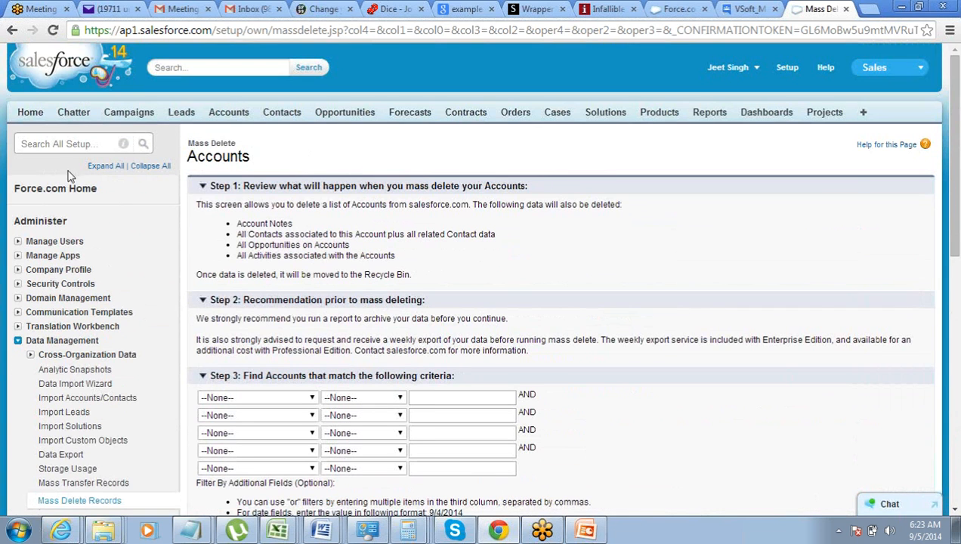
left_click(30, 112)
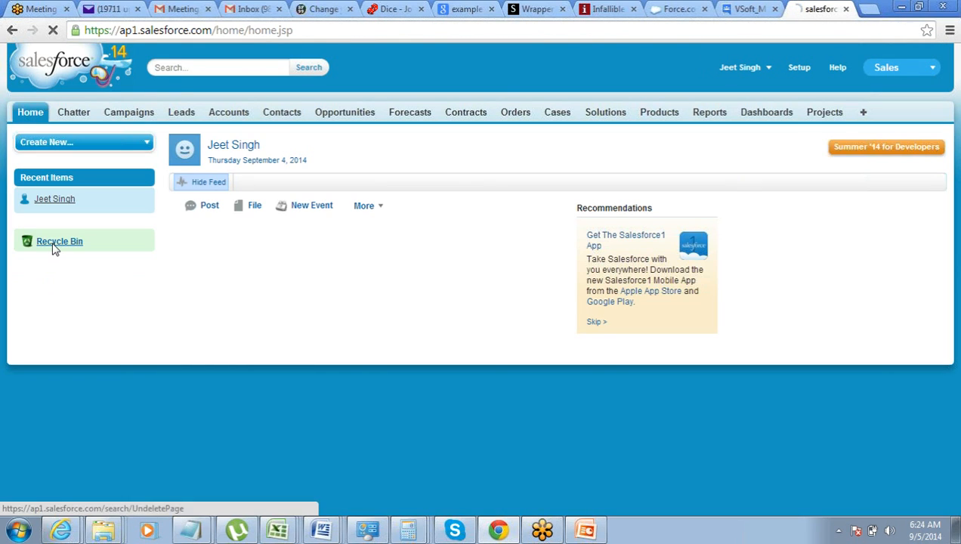
left_click(55, 247)
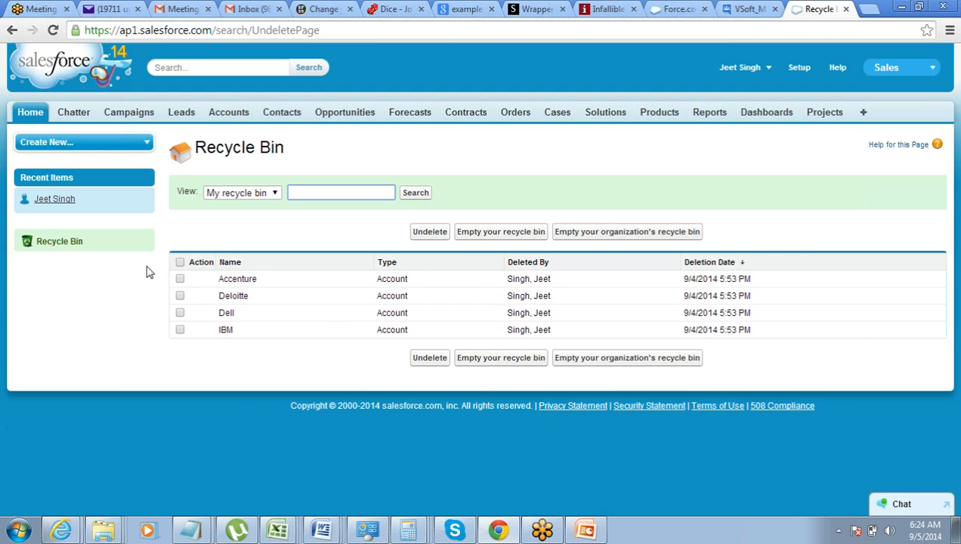
- Select all deleted accounts in the Recycle Bin and undelete them
left_click(179, 264)
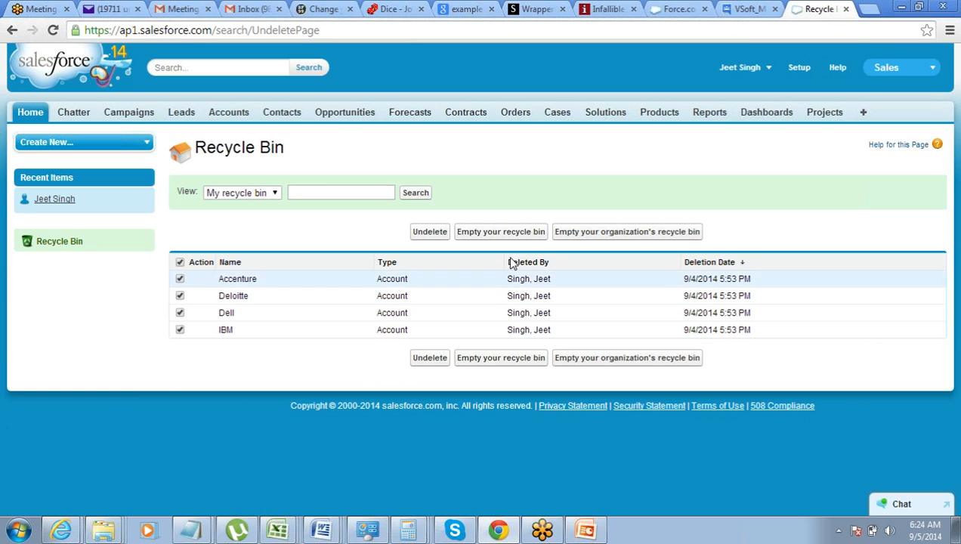
left_click(427, 232)
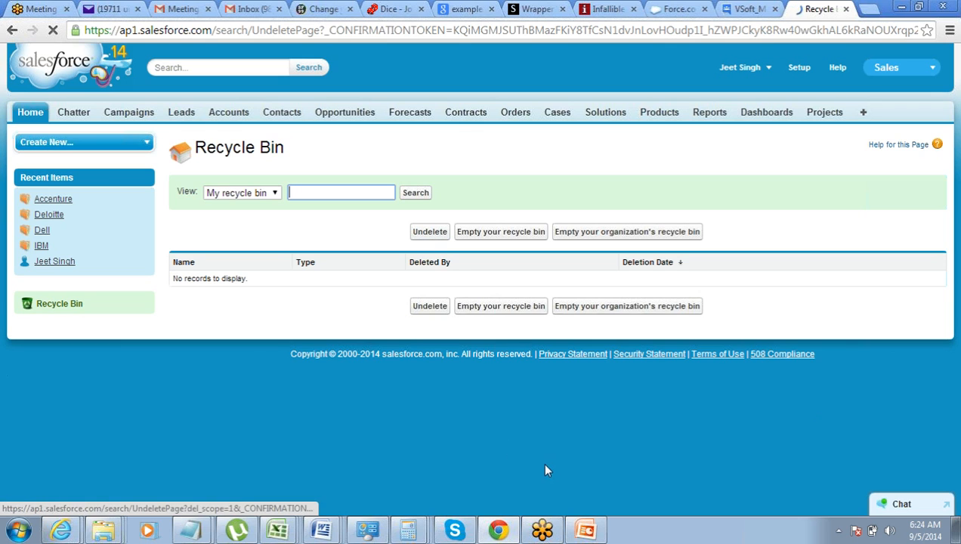
- Glance at the Mass Delete Records slide in PowerPoint, return to Salesforce in Chrome and open Mass Delete Accounts from the Data Management setup
left_click(588, 531)
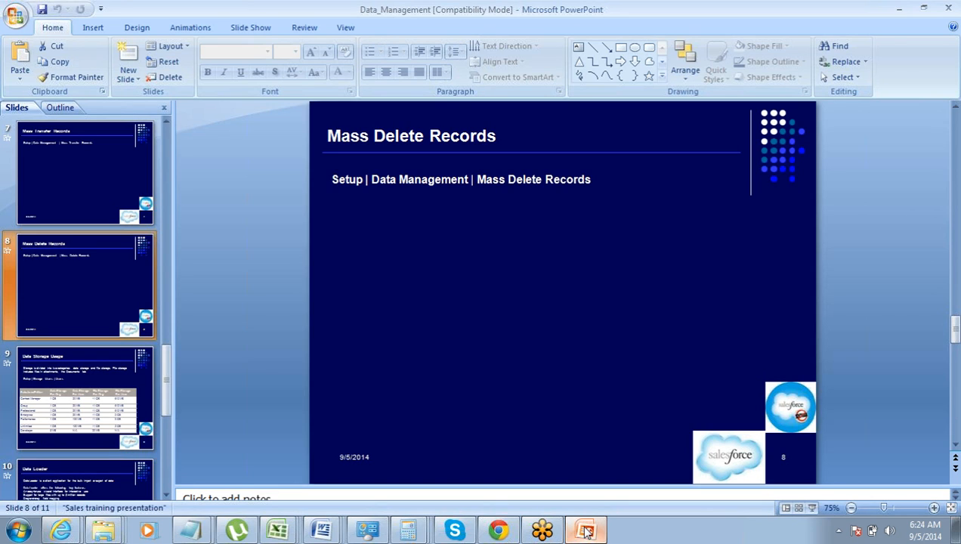
left_click(508, 533)
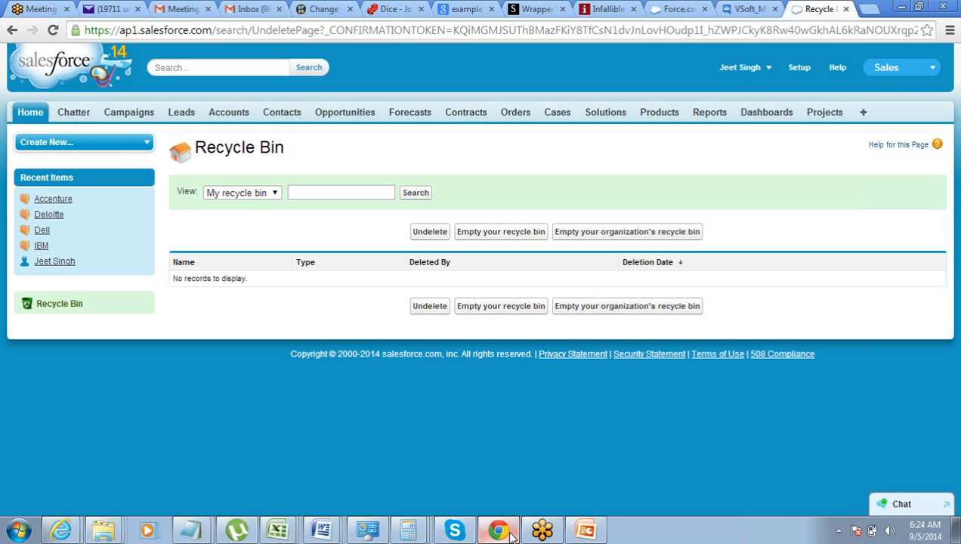
left_click(800, 69)
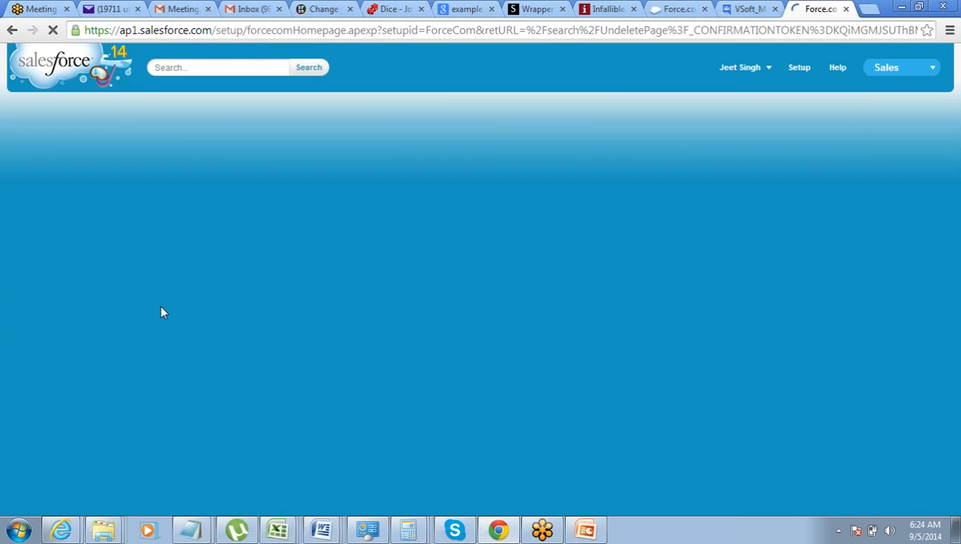
scroll(161, 311, "down", 3)
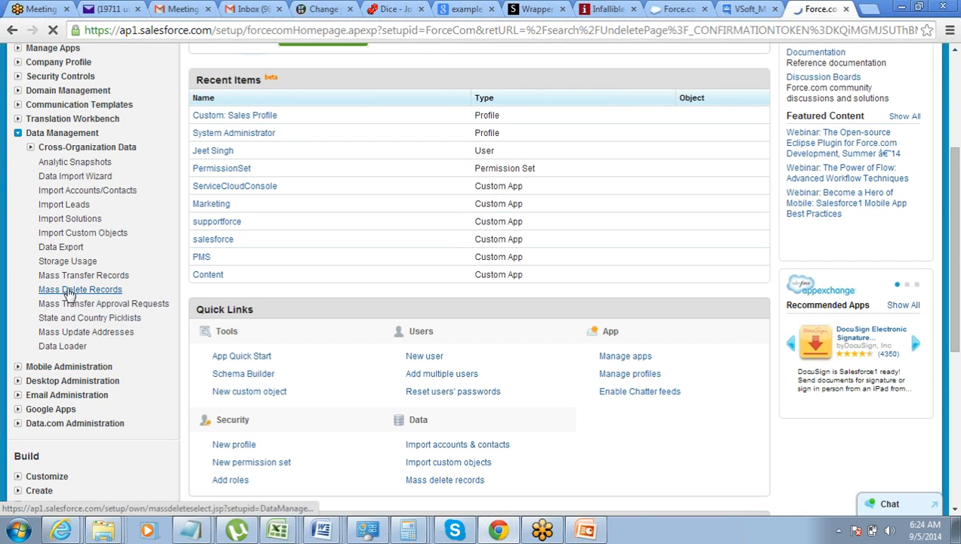
left_click(71, 291)
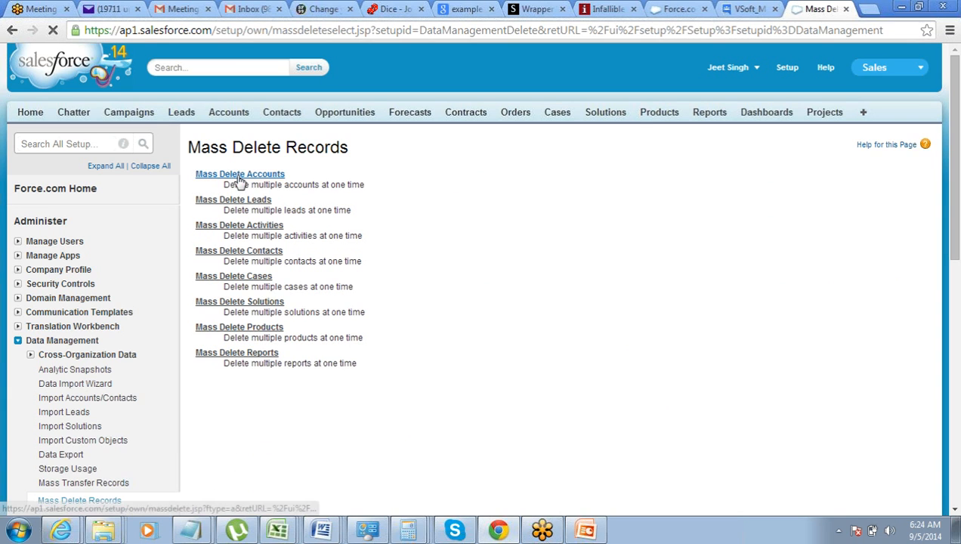
left_click(239, 174)
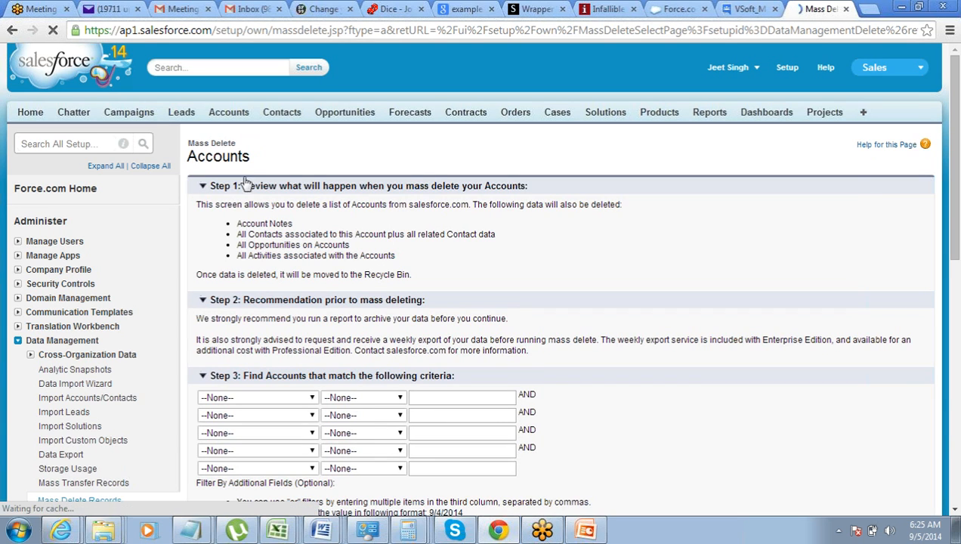
- Read the Step 2 recommendations about archiving and exporting data before mass deleting accounts
scroll(285, 198, "down", 1)
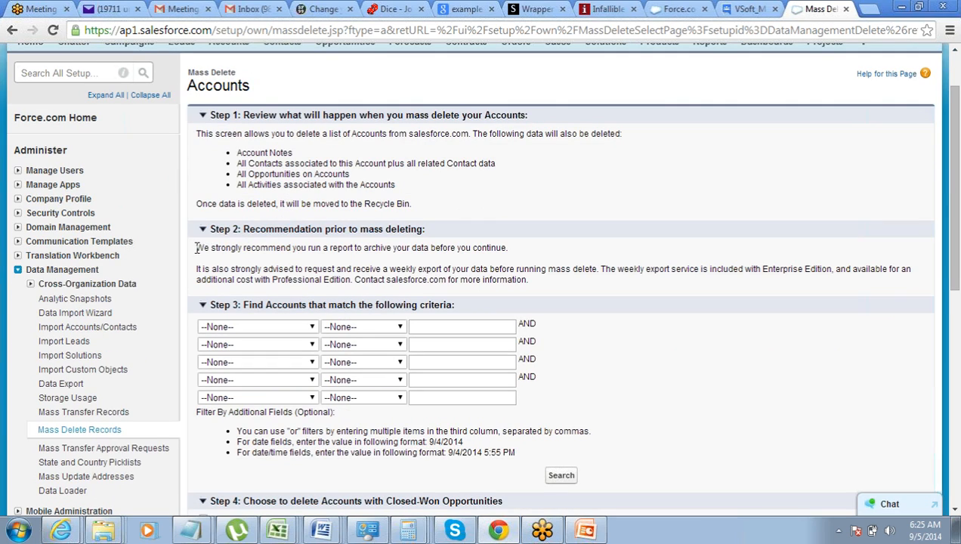
left_click_drag(198, 247, 508, 246)
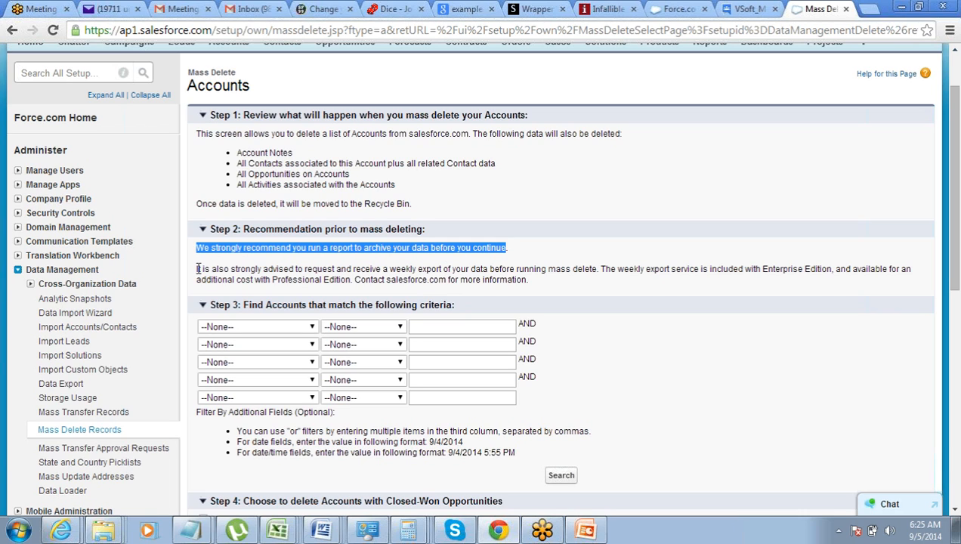
left_click_drag(198, 268, 593, 268)
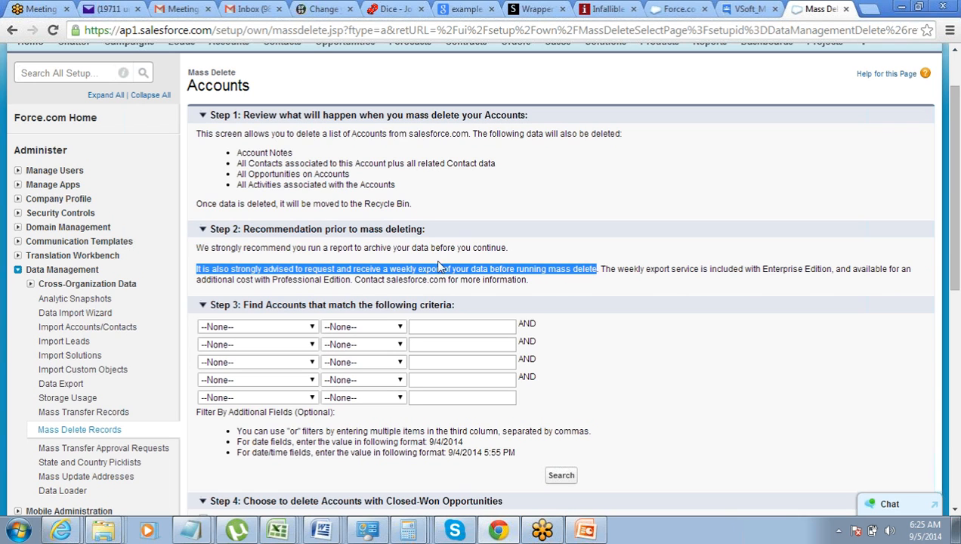
left_click(394, 272)
scroll(415, 267, "up", 1)
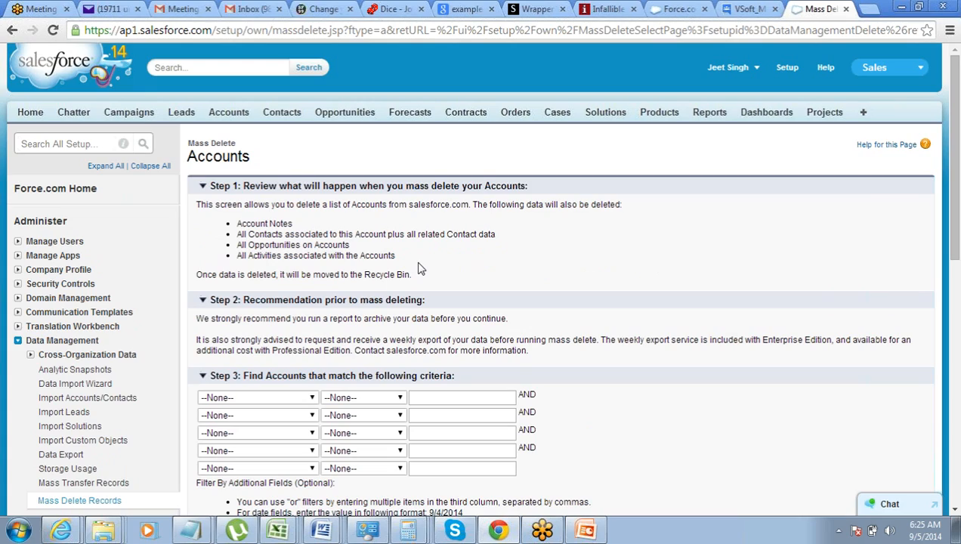
- Review the account search criteria, the closed-won and other-owner opportunity options, and the permanent delete option
scroll(420, 268, "down", 6)
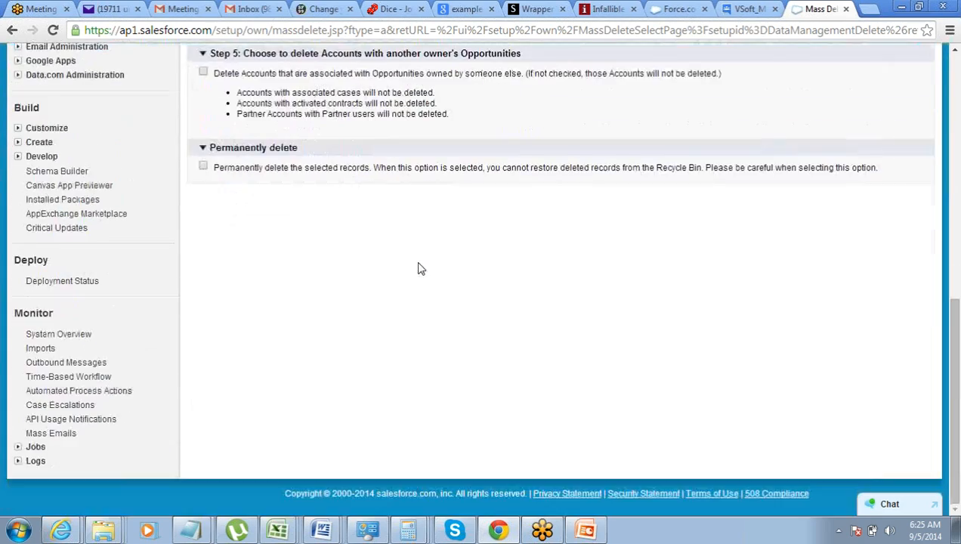
scroll(421, 261, "up", 2)
scroll(421, 261, "up", 2)
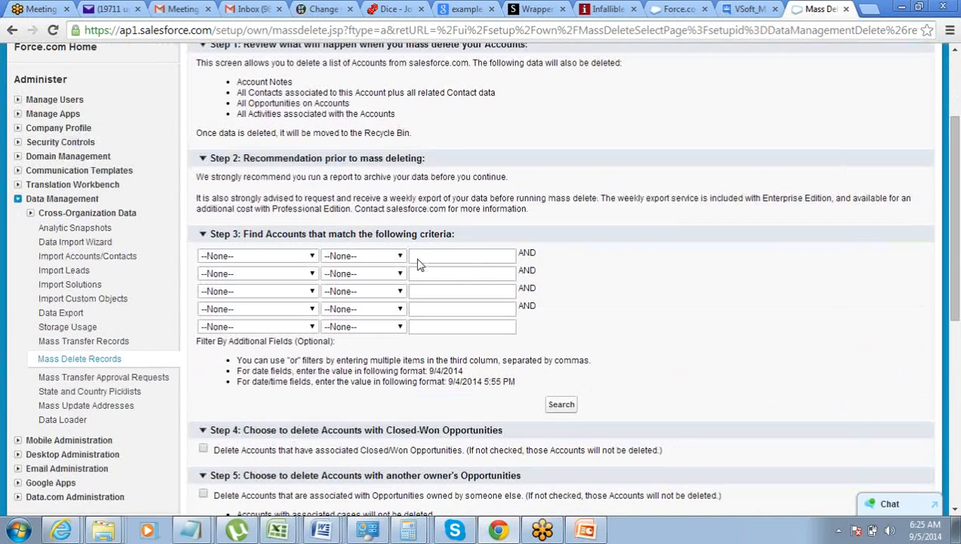
scroll(418, 259, "up", 1)
scroll(419, 259, "down", 2)
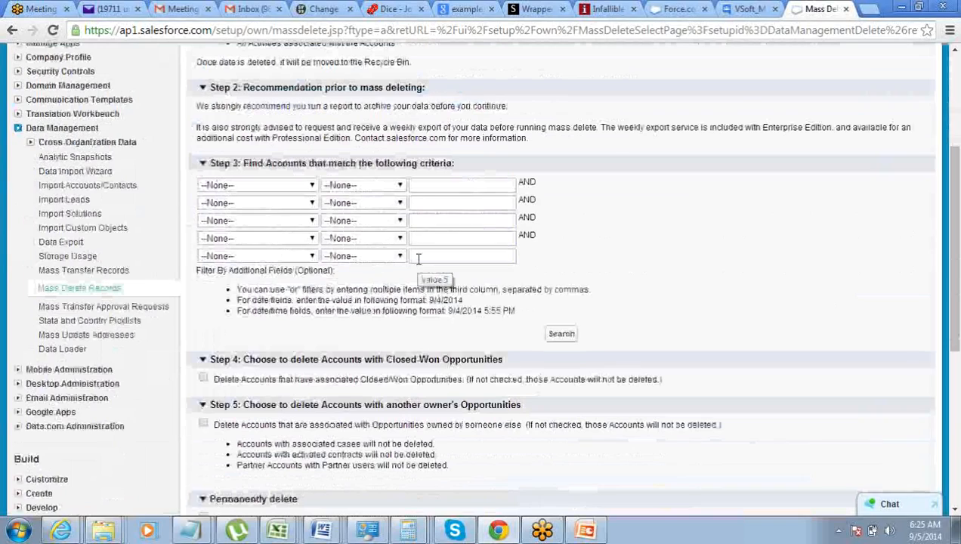
scroll(419, 260, "down", 1)
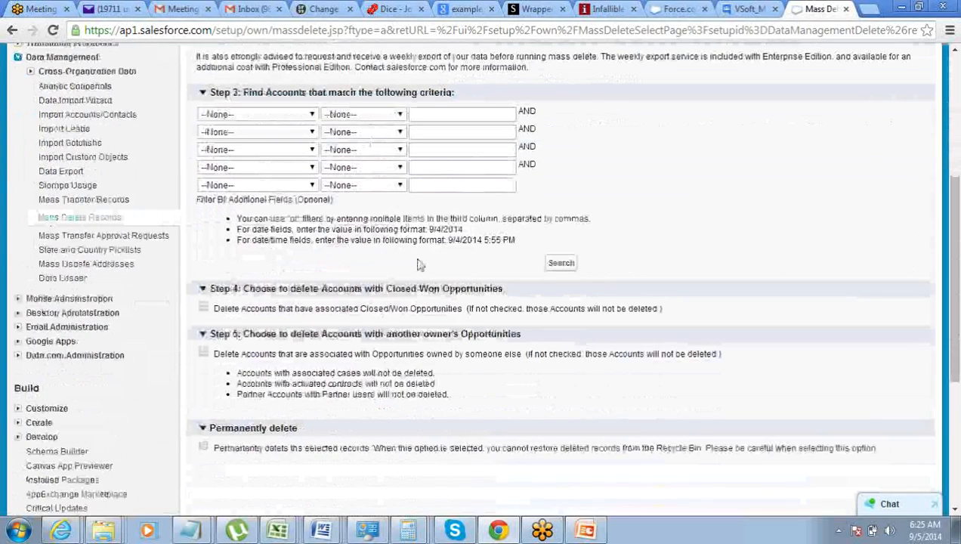
scroll(419, 264, "down", 1)
scroll(418, 265, "up", 3)
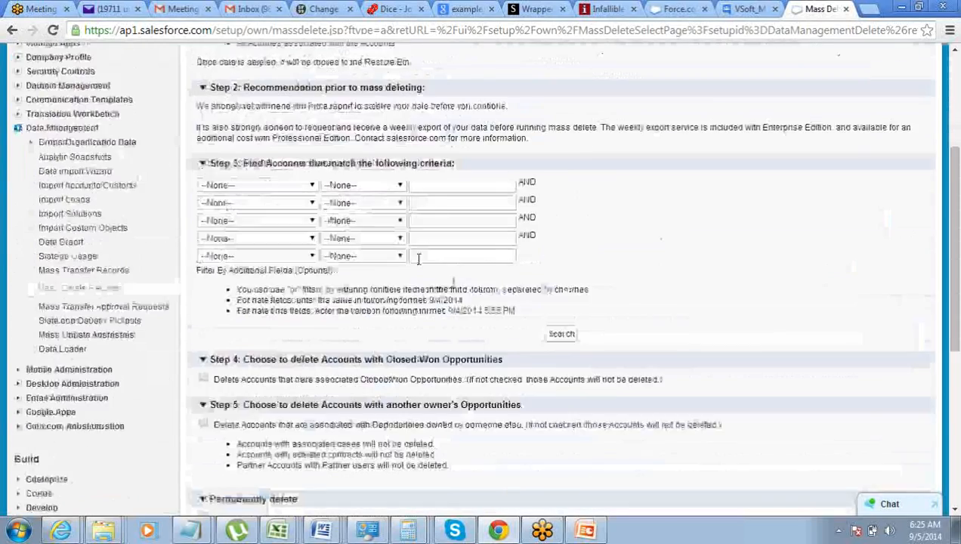
- Switch to PowerPoint, present from the Mass Delete Records slide through to the Data Storage Usage slide, and end the slide show
left_click(588, 528)
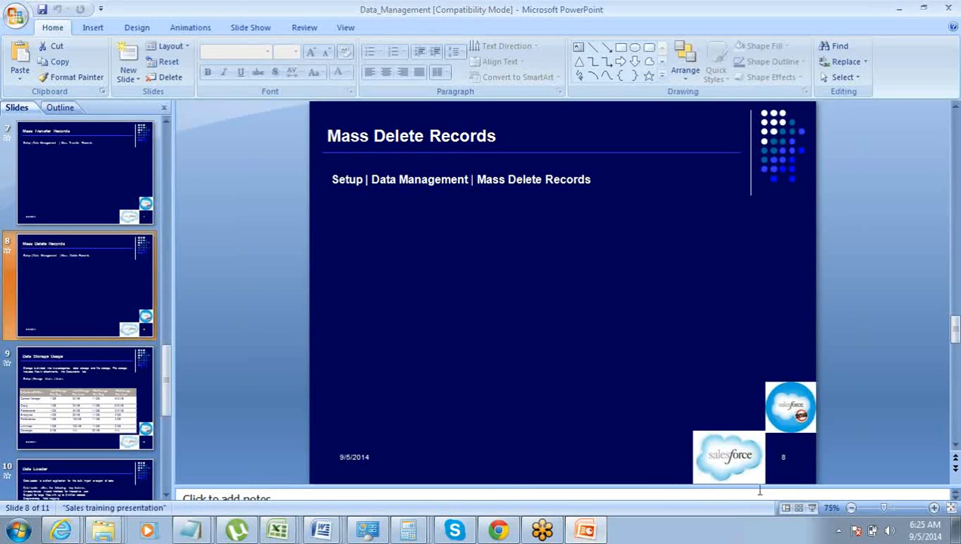
left_click(812, 508)
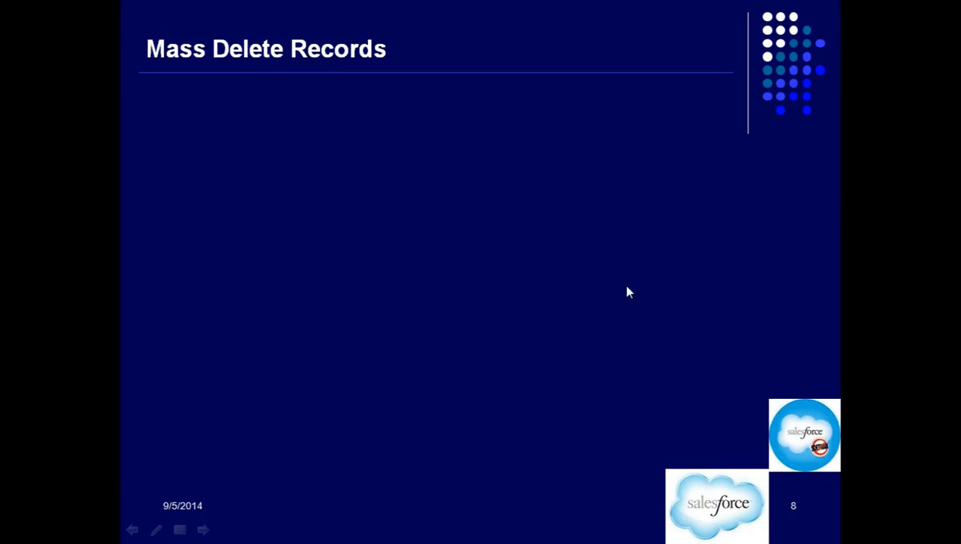
left_click(536, 241)
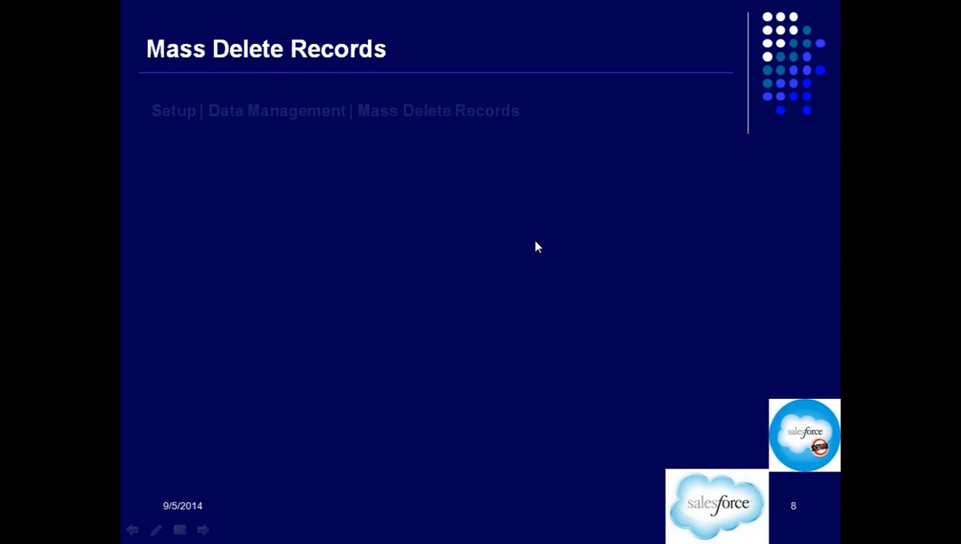
left_click(536, 246)
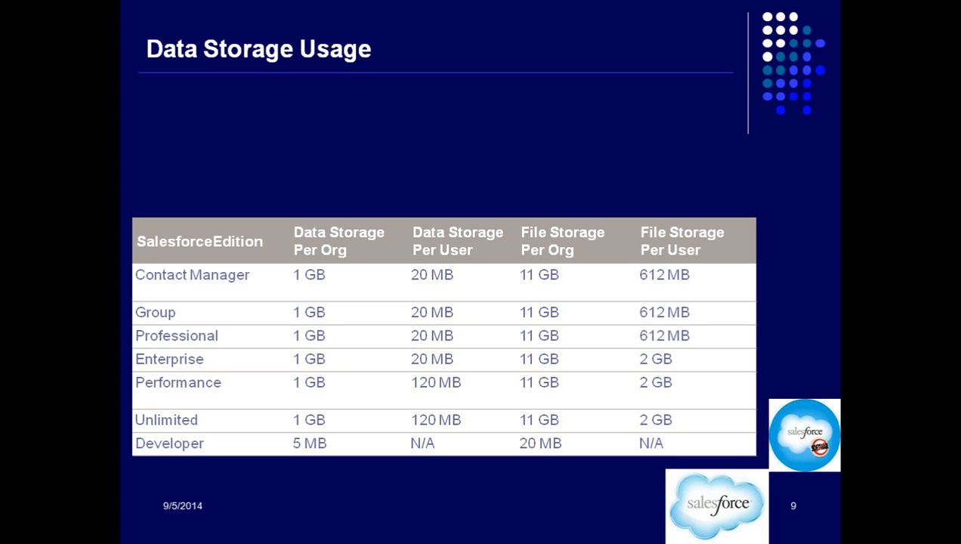
key("Escape")
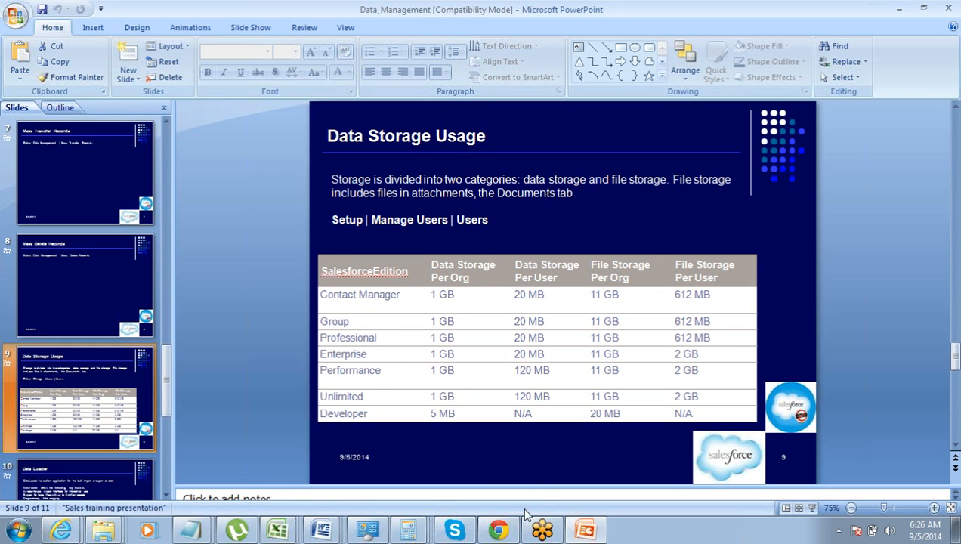
- Return to Salesforce in Chrome, open Storage Usage under Data Management and look over the whole page
left_click(502, 529)
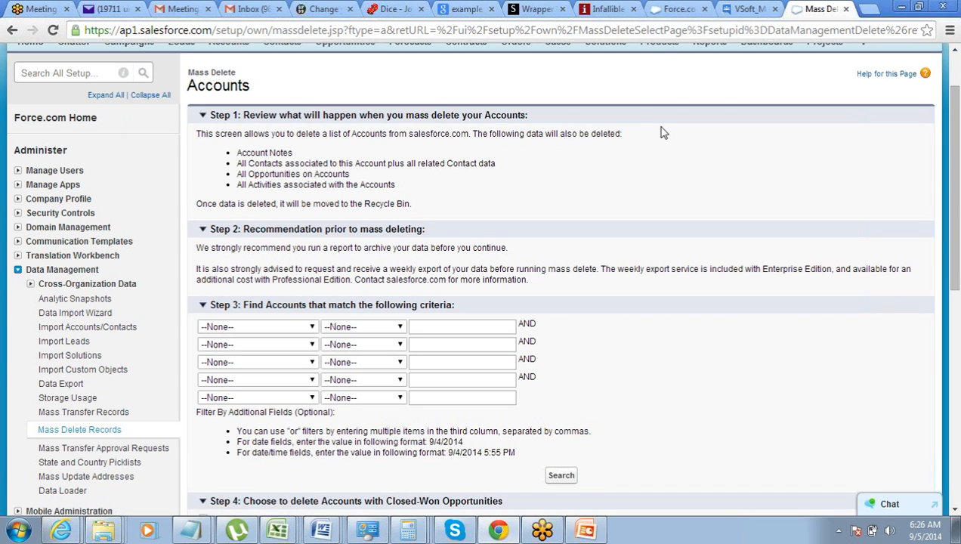
scroll(662, 133, "up", 1)
scroll(484, 150, "down", 3)
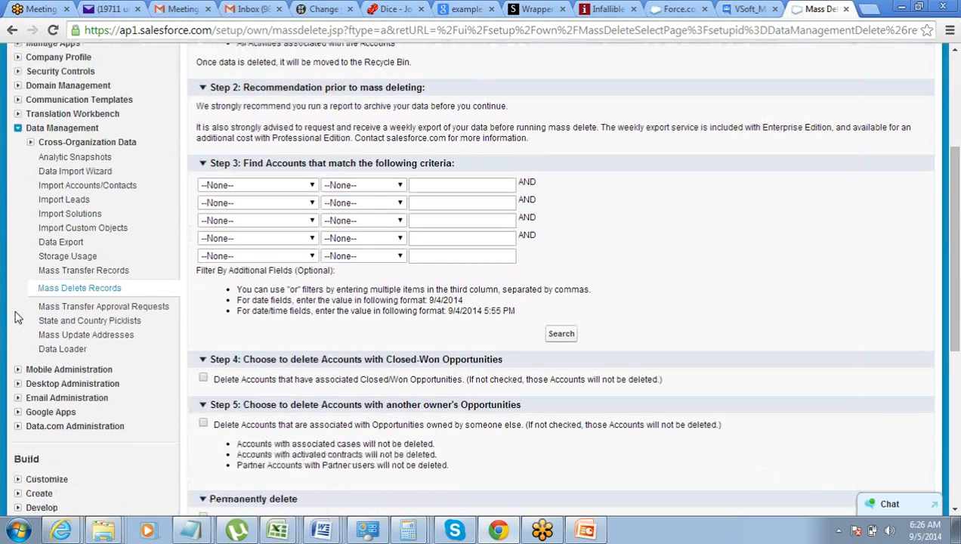
left_click(59, 257)
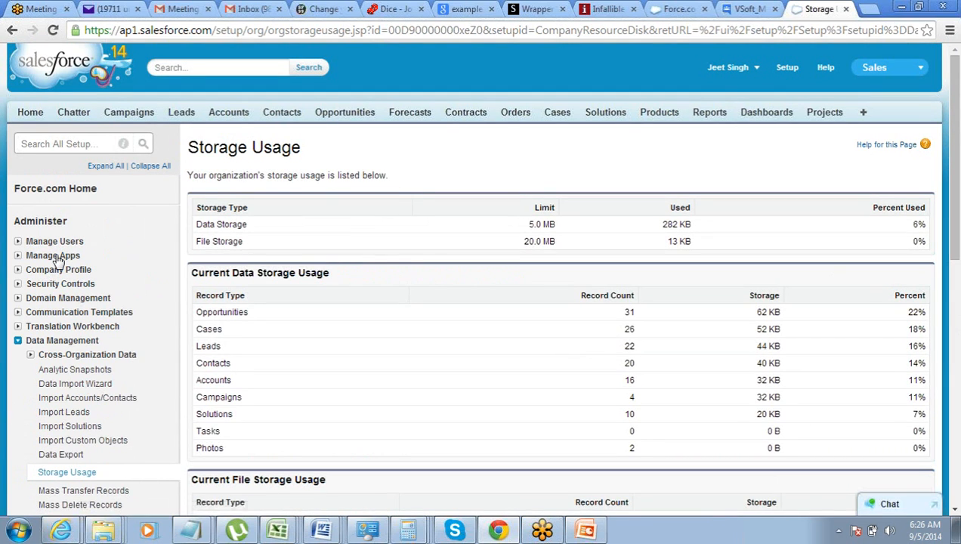
scroll(59, 260, "down", 6)
scroll(59, 260, "up", 4)
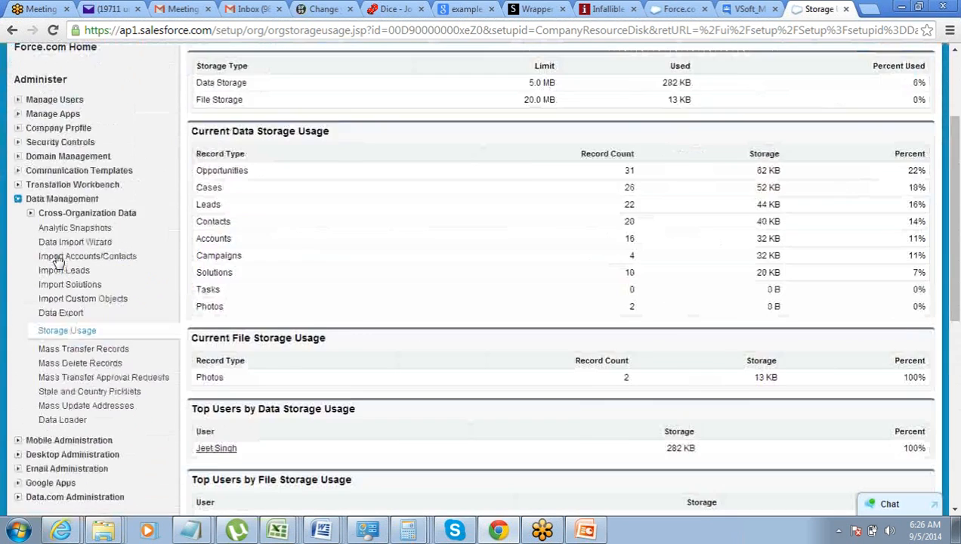
scroll(59, 261, "up", 2)
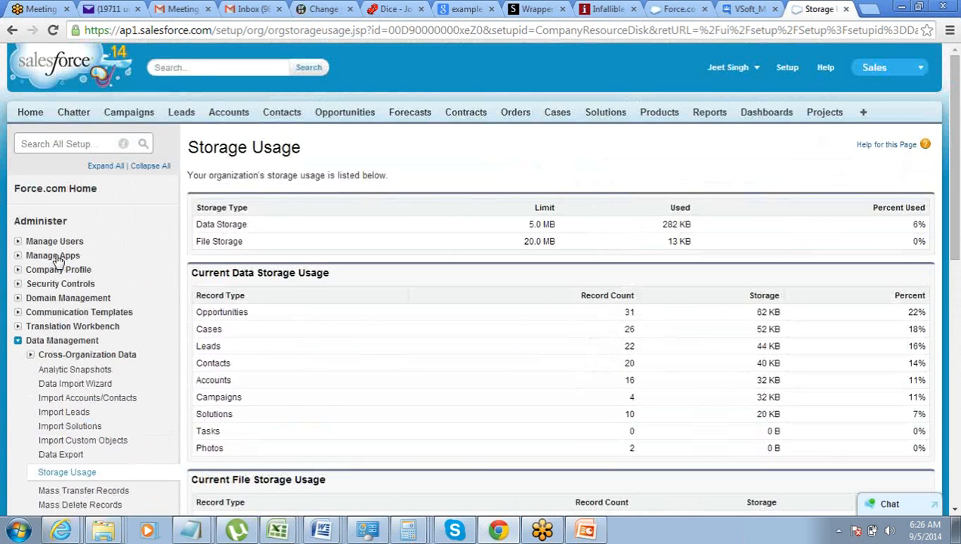
scroll(59, 261, "down", 1)
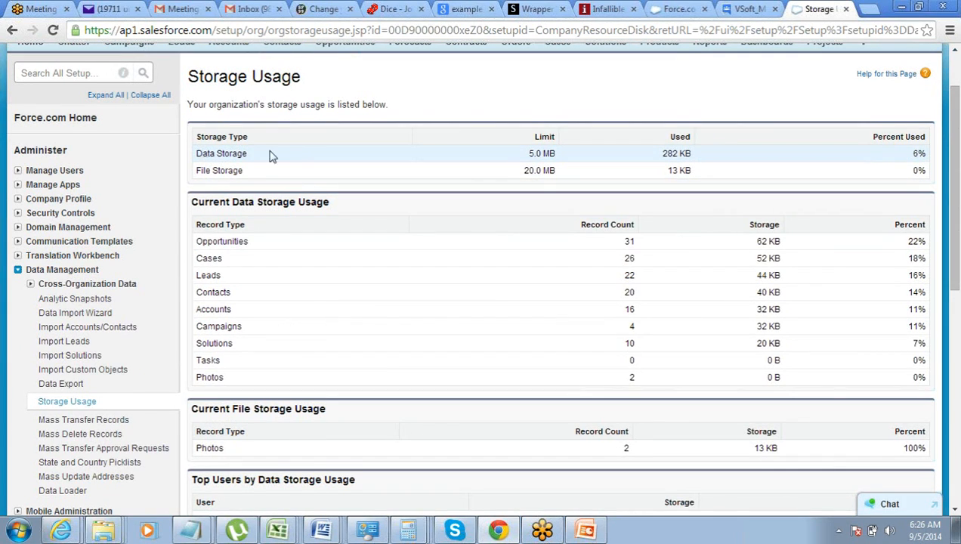
- Examine the limit, used amount and percent used for Data Storage
left_click_drag(529, 153, 552, 154)
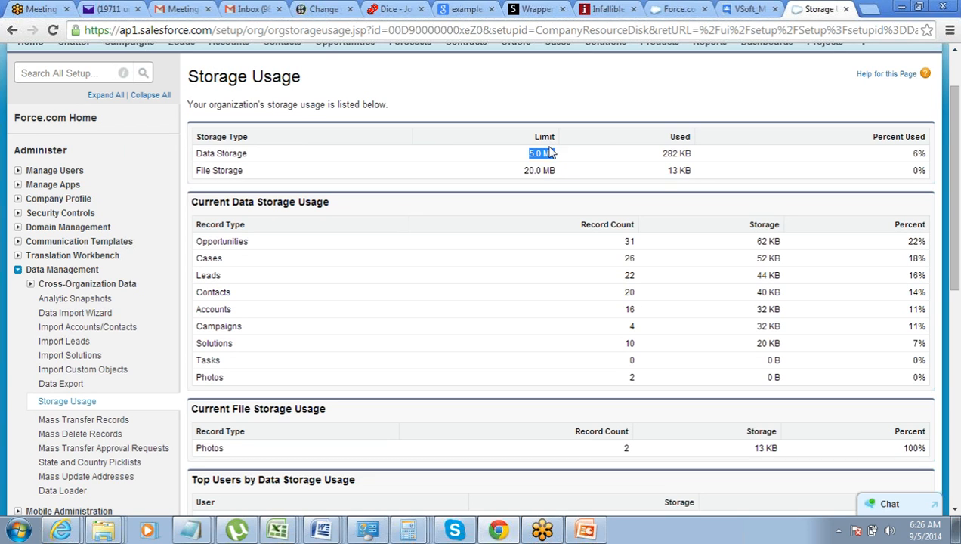
left_click(542, 154)
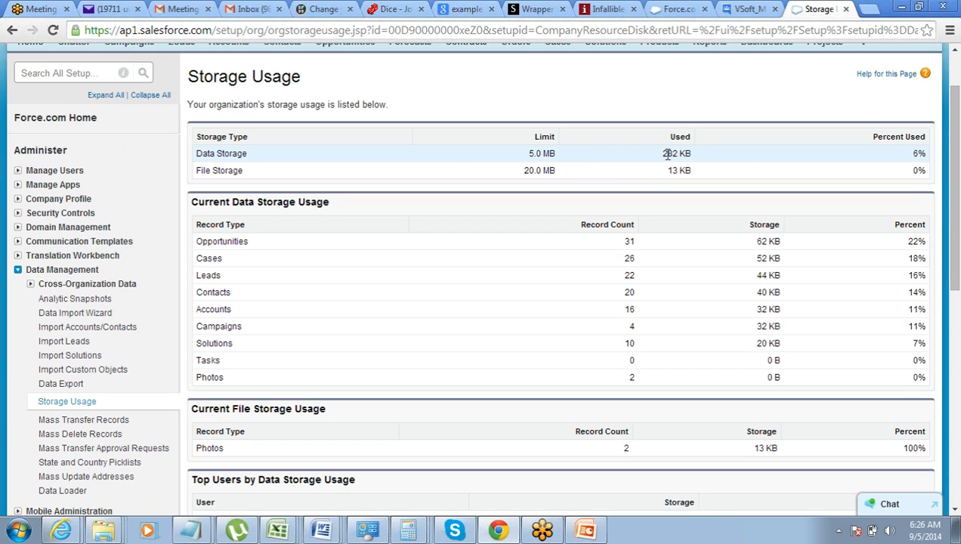
left_click_drag(661, 154, 692, 155)
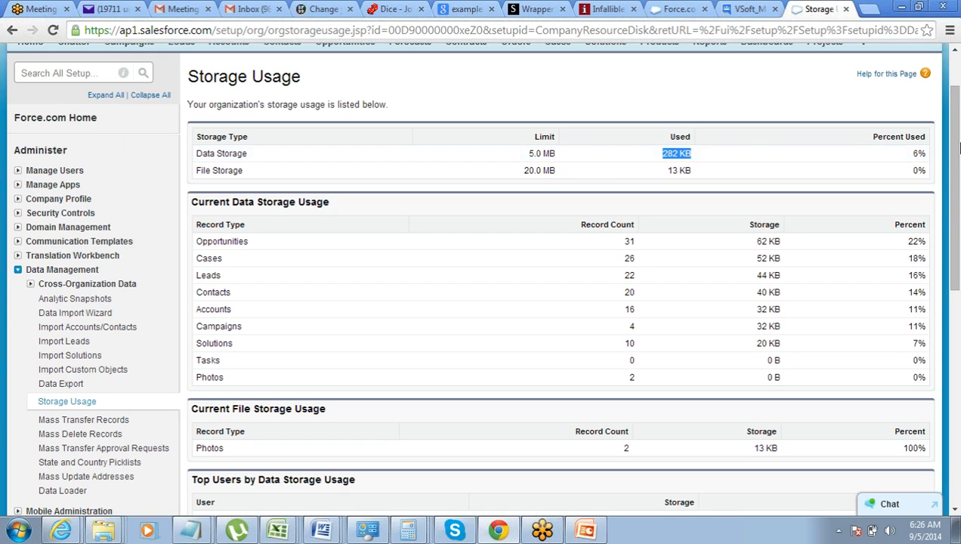
left_click(915, 155)
left_click_drag(913, 154, 924, 154)
- Examine the Current Data Storage Usage breakdown by record type, checking the percentage for Opportunities
left_click_drag(197, 221, 626, 381)
left_click(626, 381)
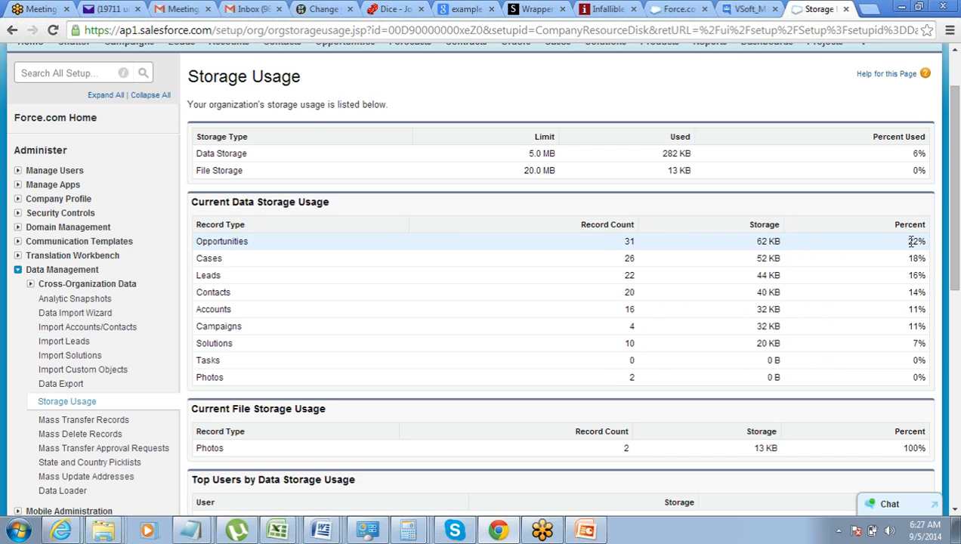
left_click_drag(909, 241, 924, 242)
left_click_drag(250, 246, 197, 247)
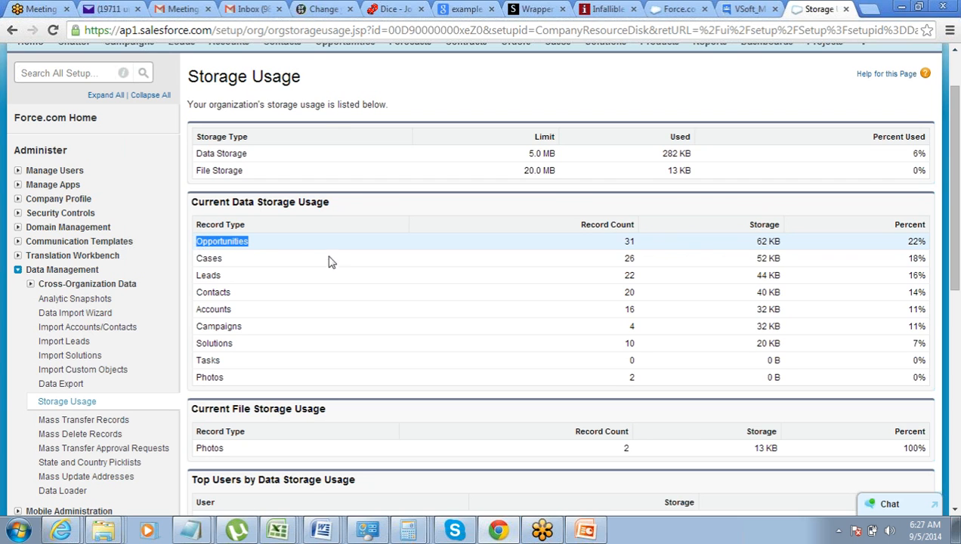
- Review the Current File Storage Usage section and the top users by data and file storage
scroll(343, 273, "down", 1)
scroll(345, 272, "down", 1)
scroll(343, 272, "down", 1)
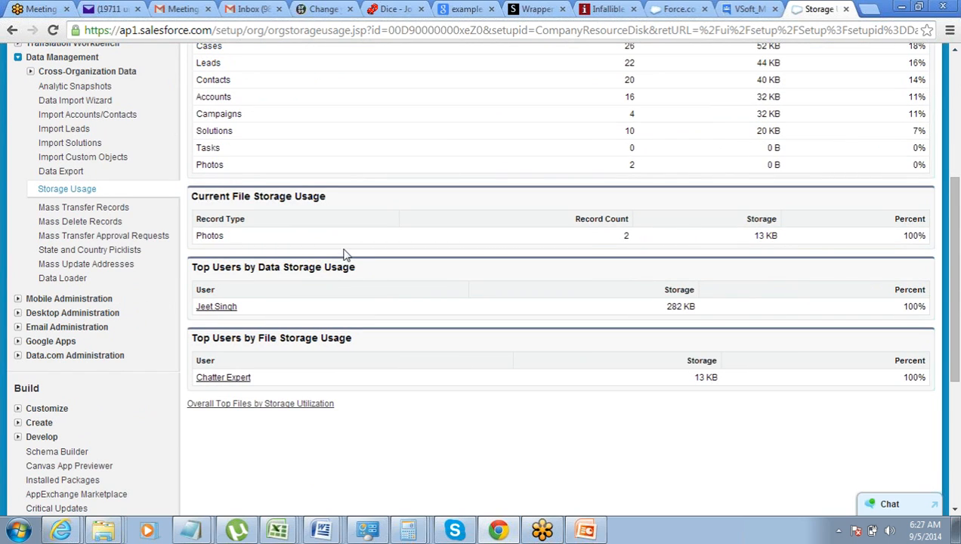
left_click_drag(194, 195, 311, 198)
scroll(253, 232, "up", 4)
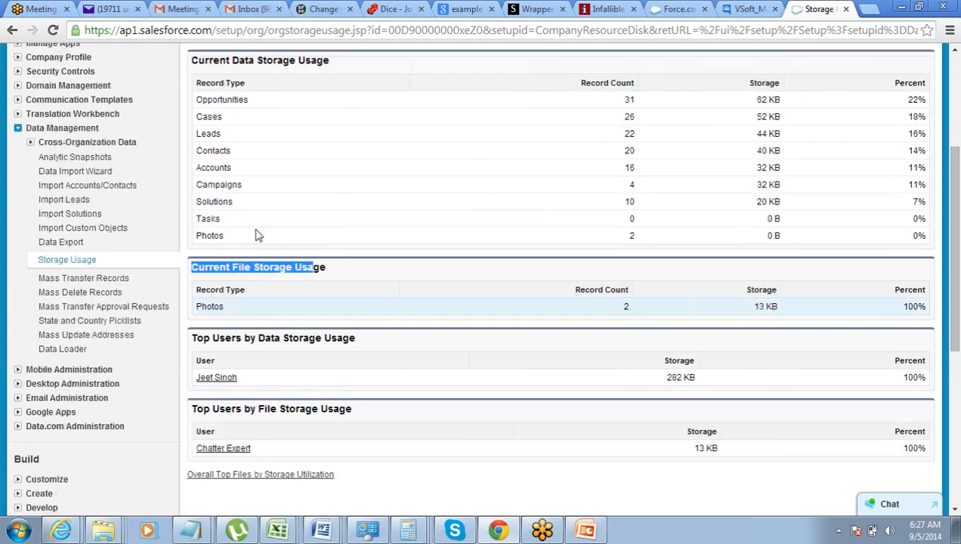
- Examine the File Storage limit in the storage summary and compare it with the usage sections below
left_click_drag(197, 225, 233, 242)
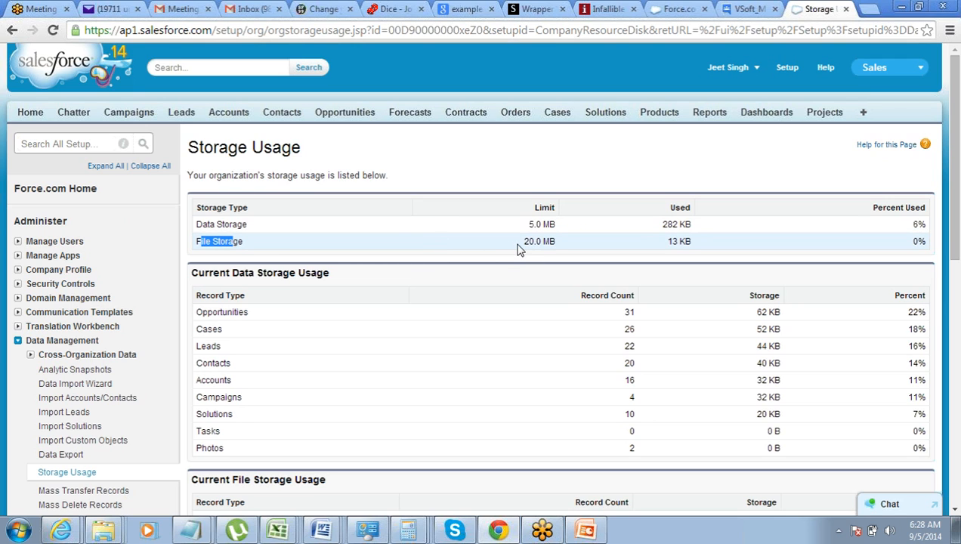
left_click_drag(524, 242, 549, 243)
scroll(557, 249, "down", 1)
scroll(557, 250, "down", 2)
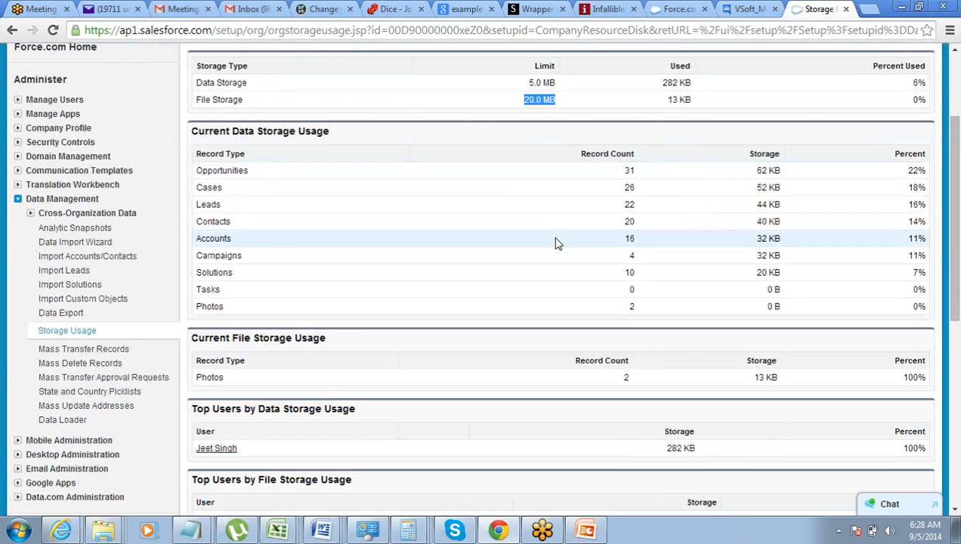
scroll(556, 243, "down", 1)
scroll(557, 243, "up", 2)
scroll(557, 244, "up", 1)
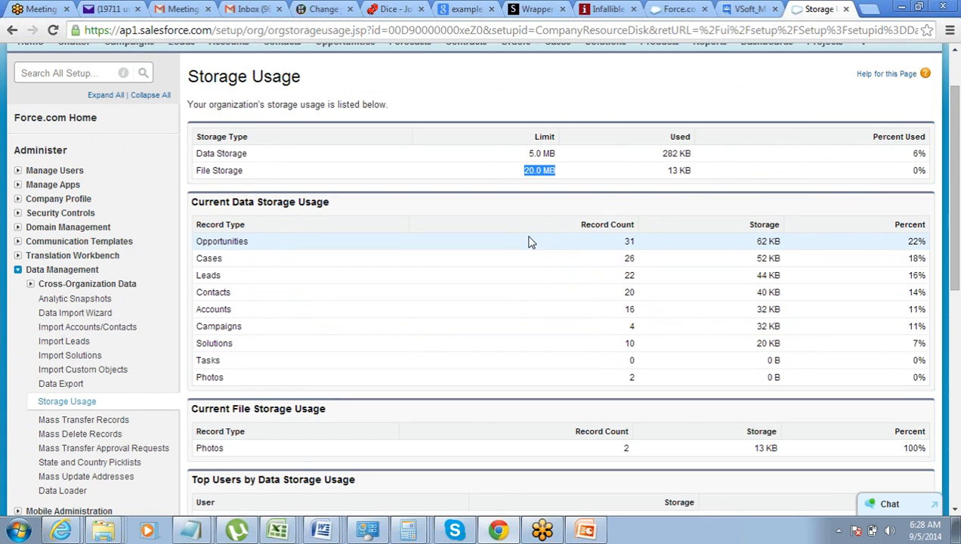
- Examine the Top Users by Data Storage Usage and Top Users by File Storage Usage sections
scroll(851, 172, "down", 2)
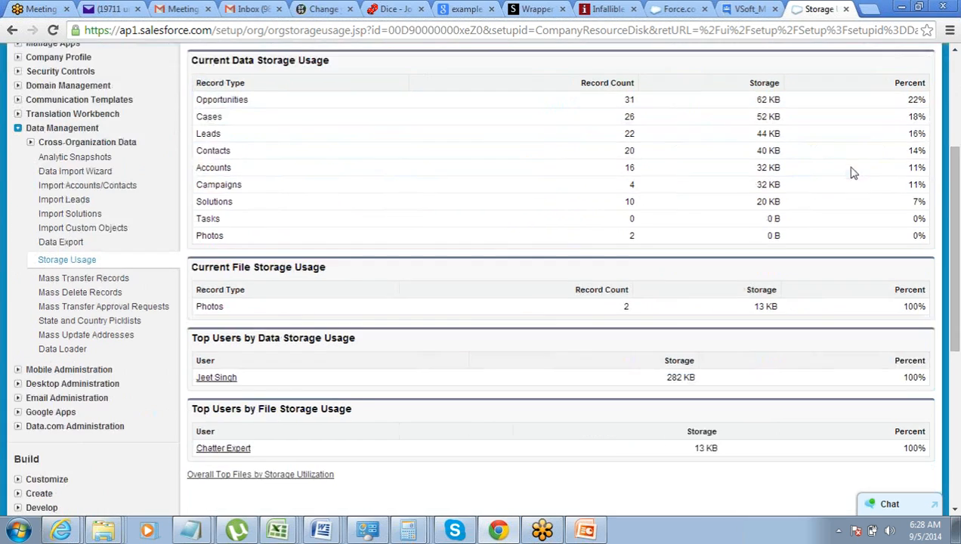
scroll(852, 172, "down", 1)
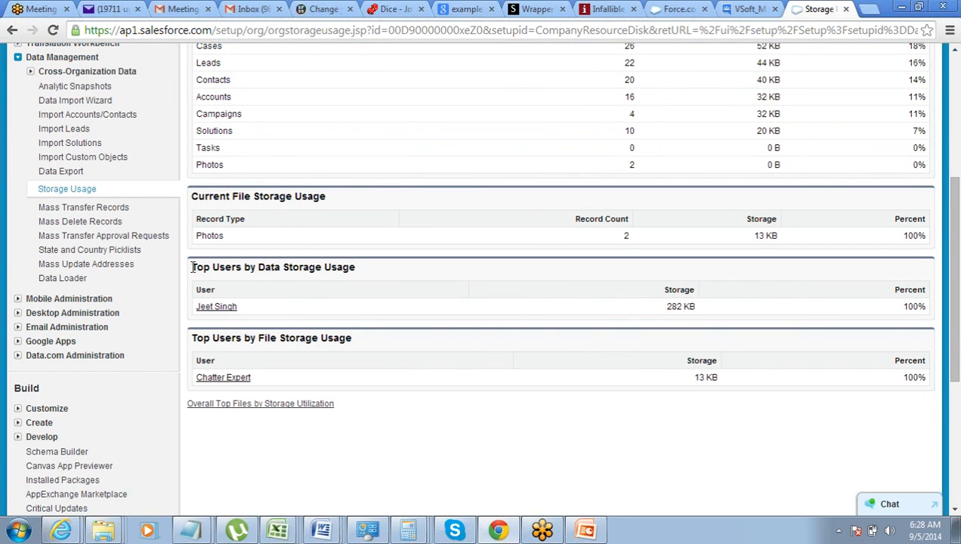
left_click_drag(192, 266, 330, 280)
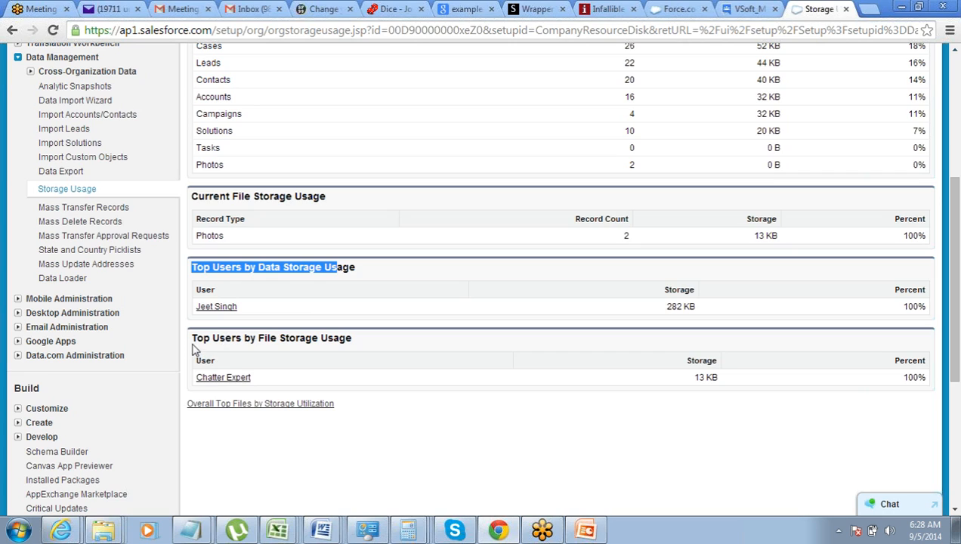
left_click_drag(192, 338, 375, 343)
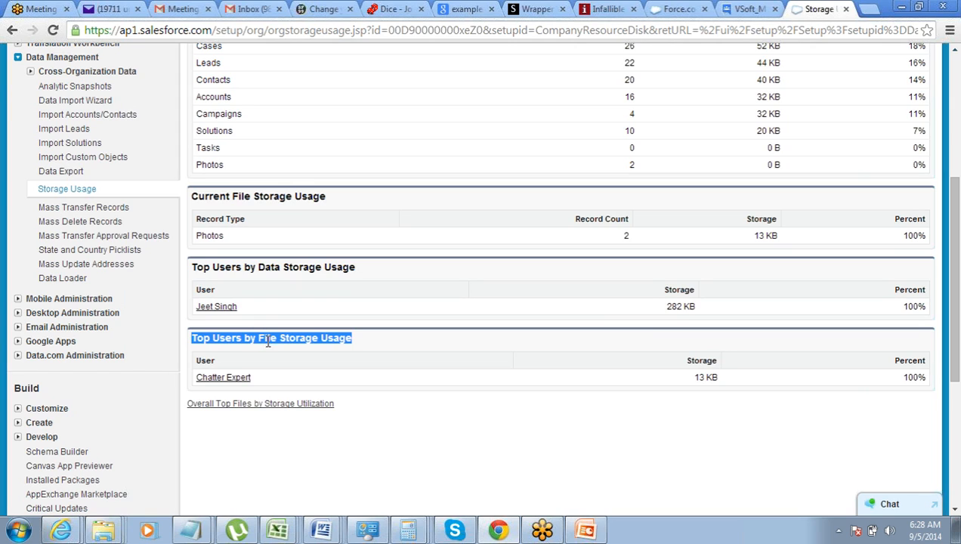
left_click_drag(269, 341, 369, 344)
left_click(367, 345)
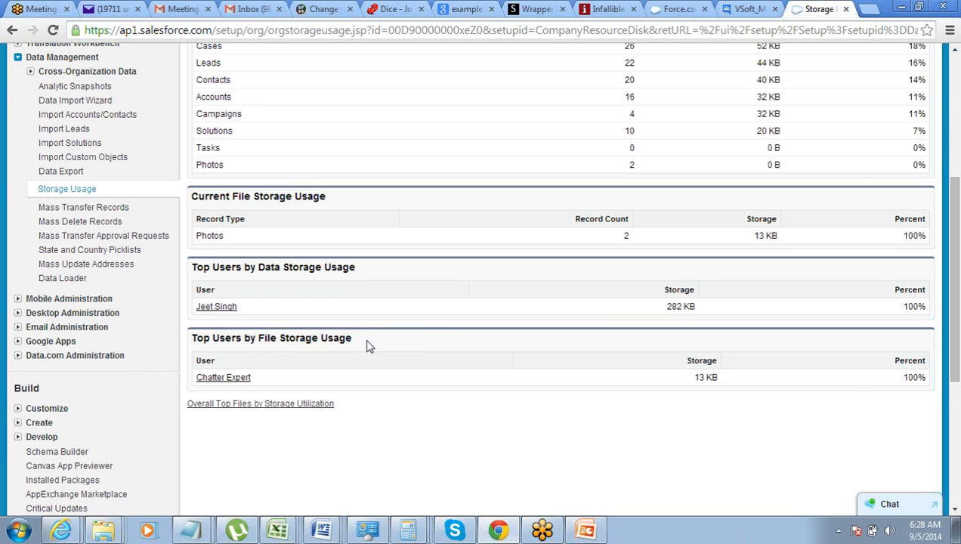
- Switch to the Data_Management presentation in PowerPoint and start the slide show from the Data Storage Usage slide
left_click(587, 531)
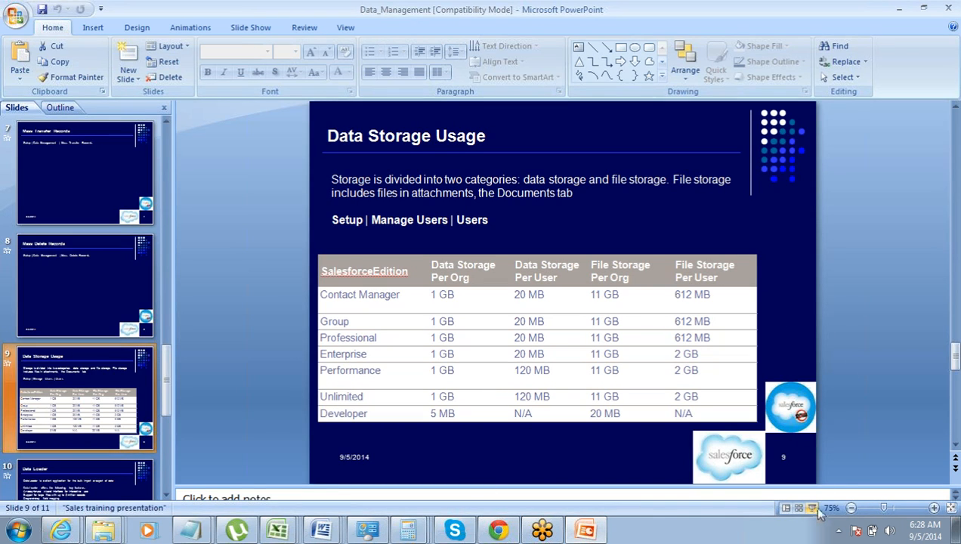
left_click(813, 508)
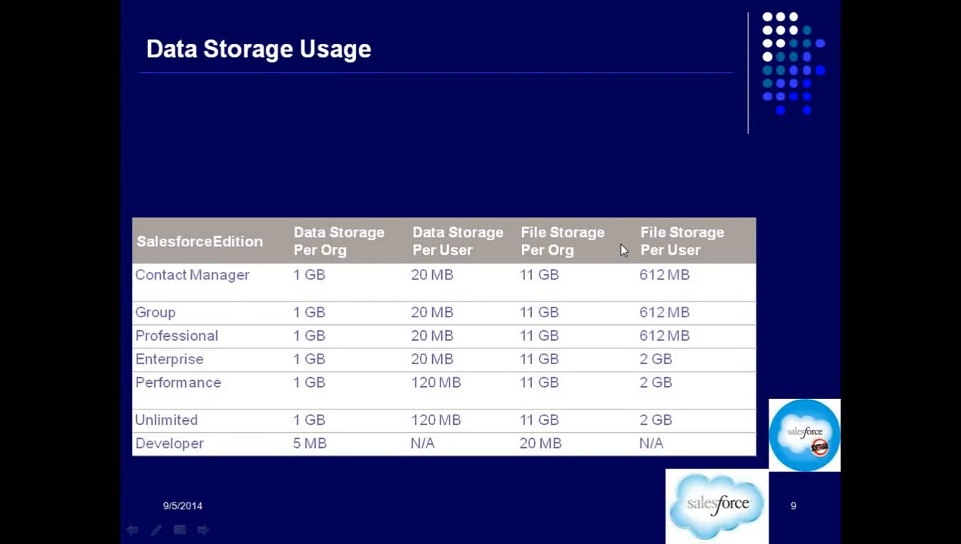